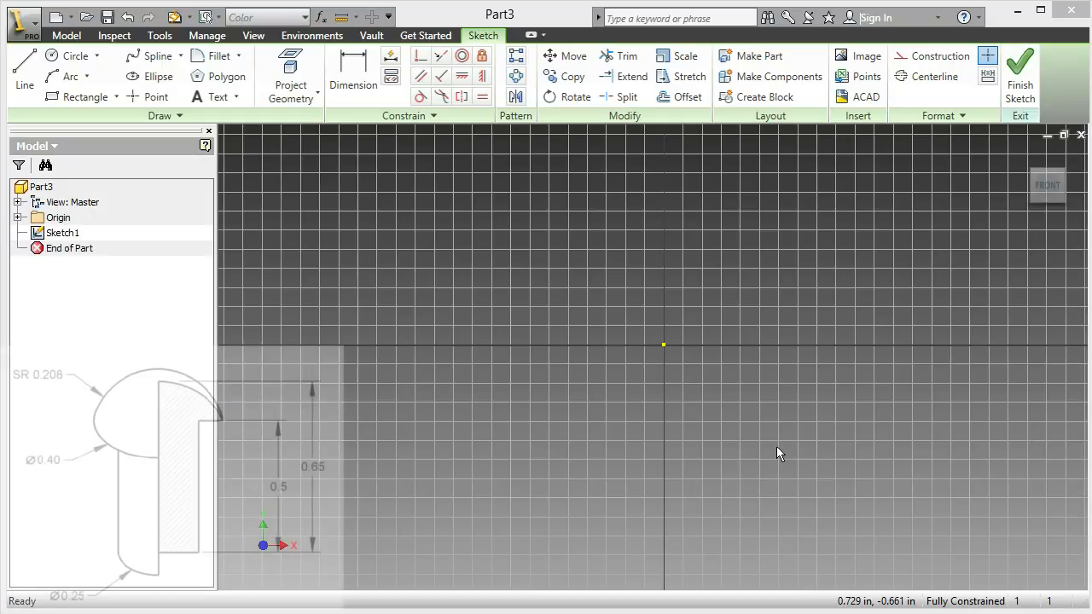
# - Draw a 0.125 in horizontal line from the sketch origin toward positive X
pyautogui.click(36, 75)
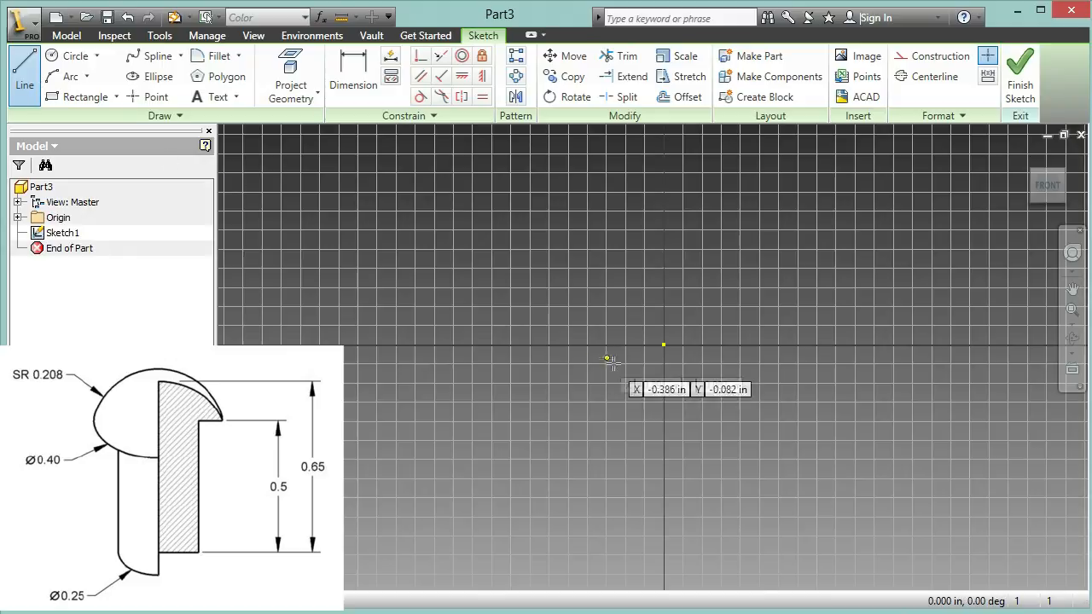
pyautogui.click(663, 345)
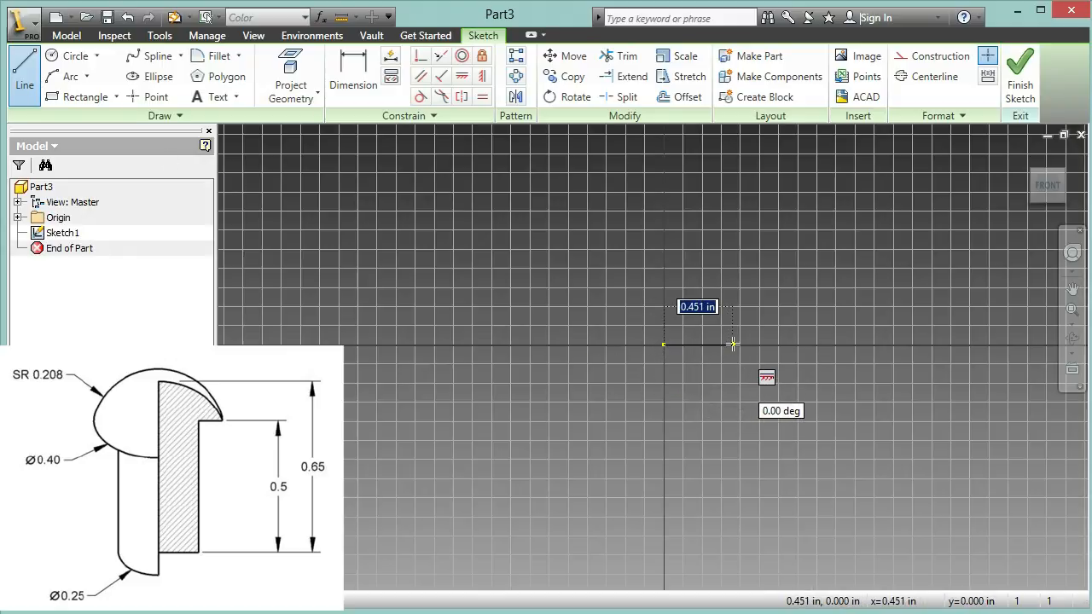
pyautogui.write('.125')
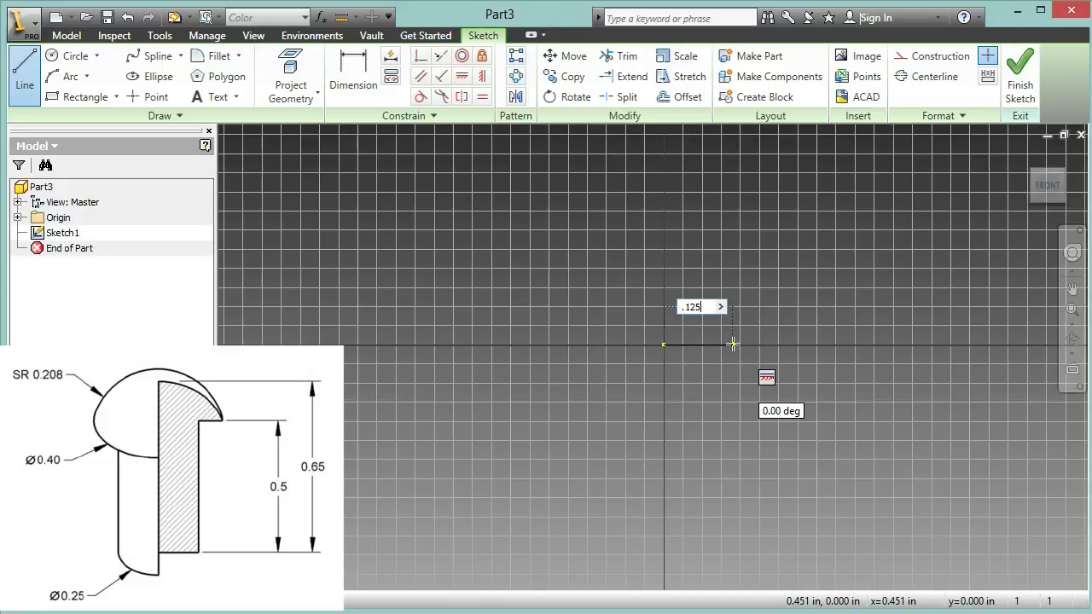
pyautogui.press('Return')
# - Continue the profile with a 0.5 in vertical line upward from the horizontal line's outer end
pyautogui.scroll(1, 698, 361)
pyautogui.scroll(-2, 695, 359)
pyautogui.scroll(-2, 692, 359)
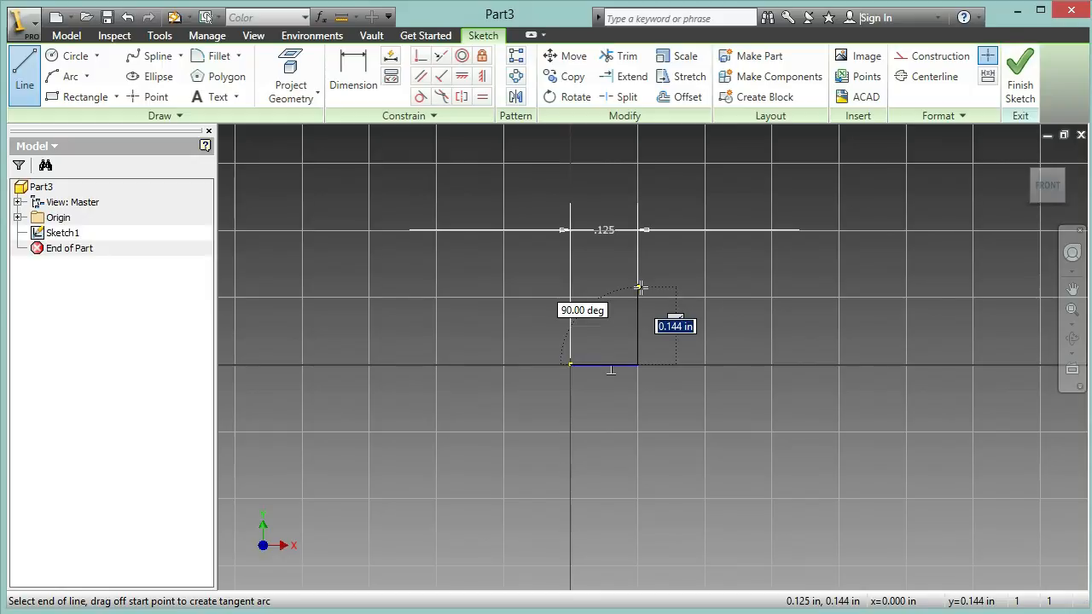
pyautogui.write('.5')
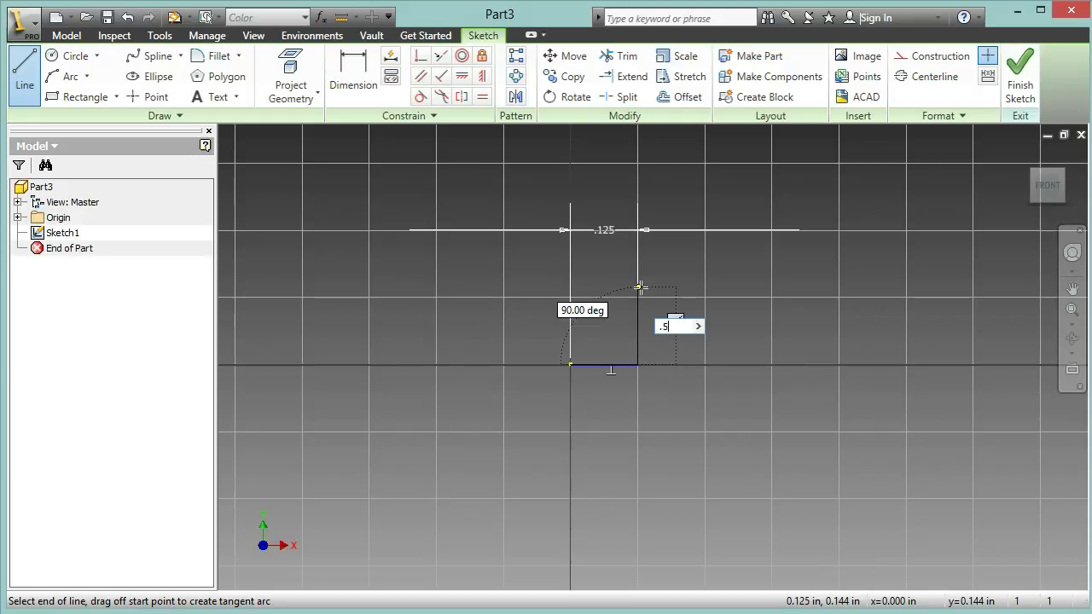
pyautogui.press('Return')
# - Add a 0.075 in horizontal line outward from the upper end of the 0.5 in line and end the chain
pyautogui.scroll(-5, 641, 287)
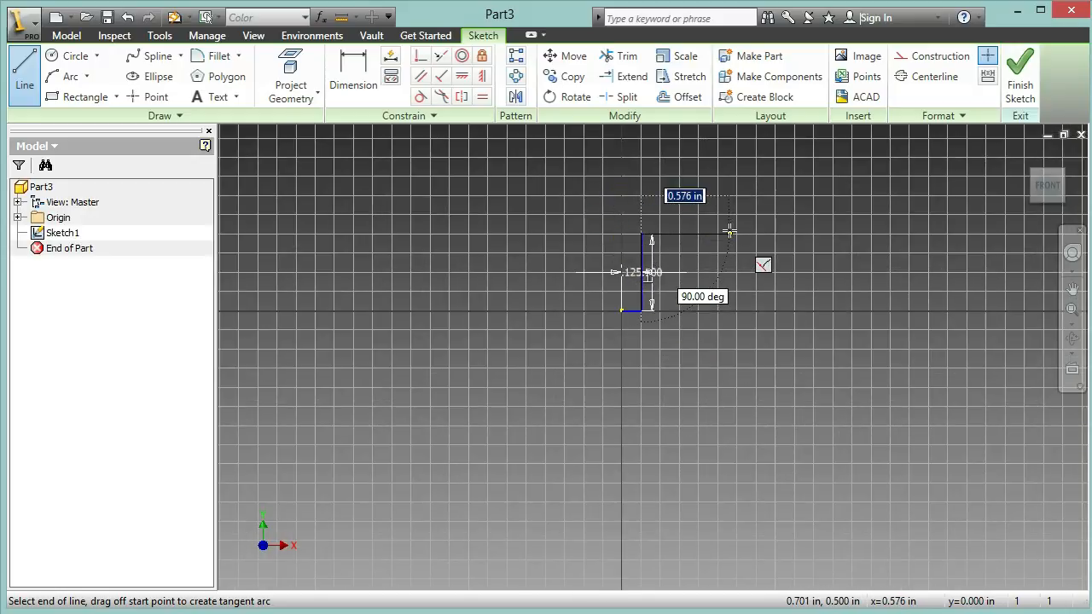
pyautogui.write('.075')
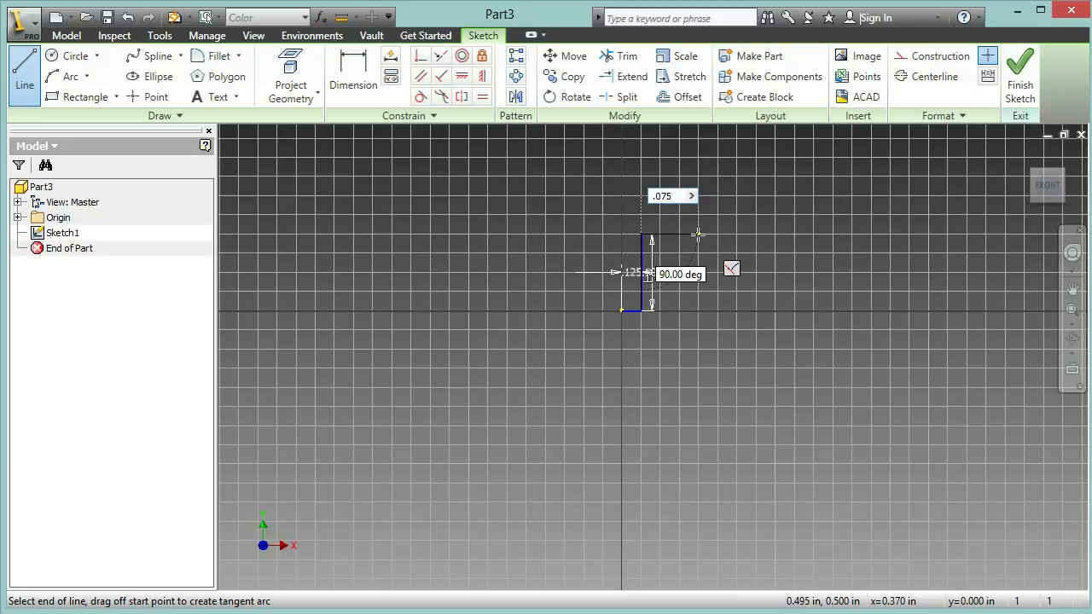
pyautogui.press('Return')
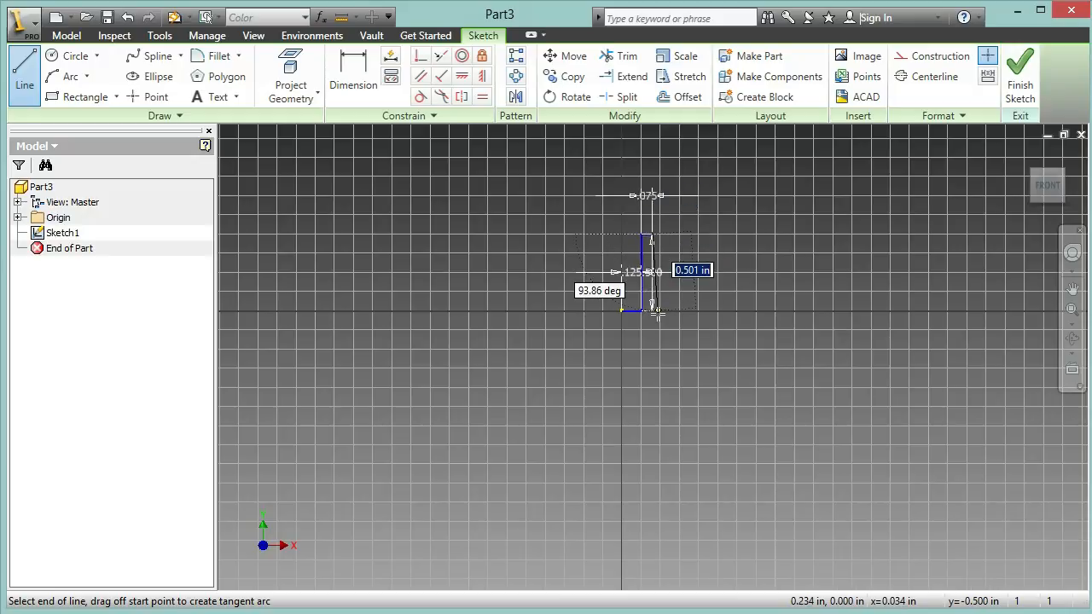
pyautogui.press('Escape')
# - Draw a 0.65 in vertical line upward from the origin as the profile's centre edge
pyautogui.scroll(4, 613, 343)
pyautogui.click(25, 75)
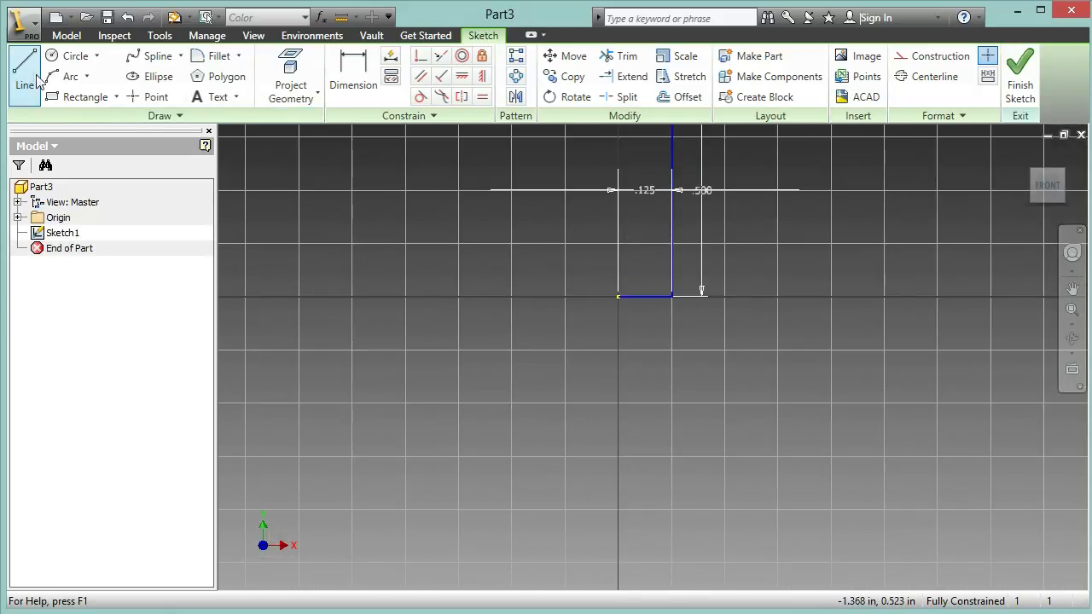
pyautogui.click(618, 296)
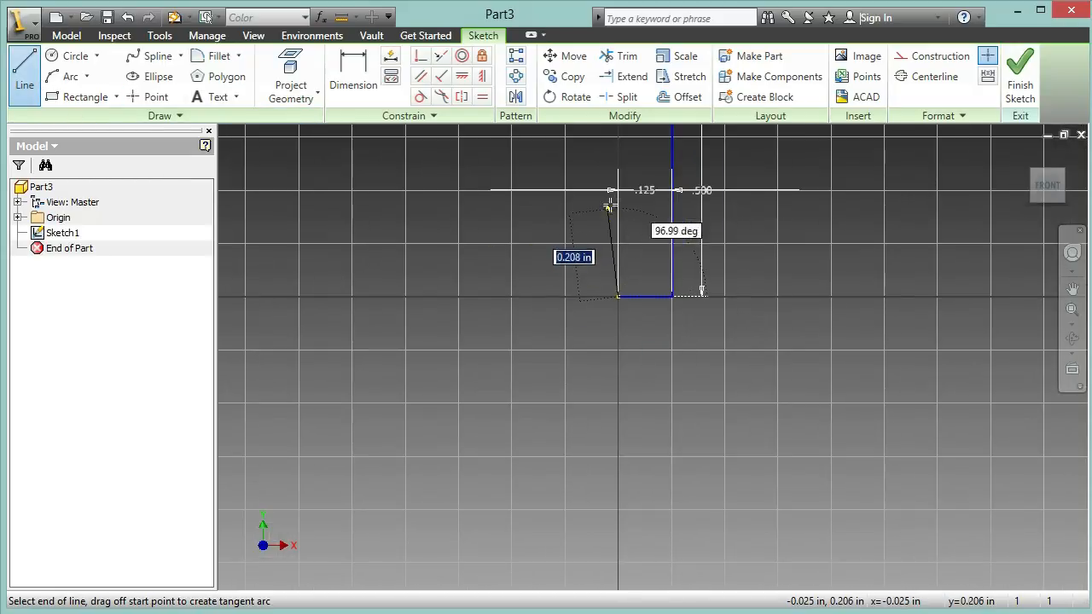
pyautogui.write('.65')
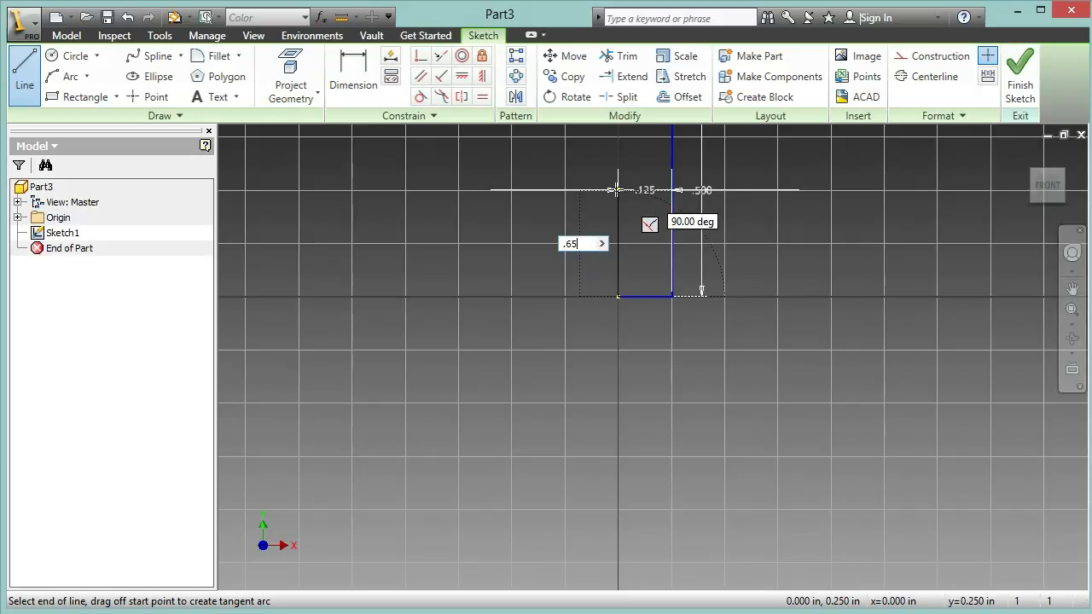
pyautogui.press('Return')
pyautogui.scroll(-5, 839, 283)
pyautogui.scroll(6, 810, 201)
pyautogui.press('Escape')
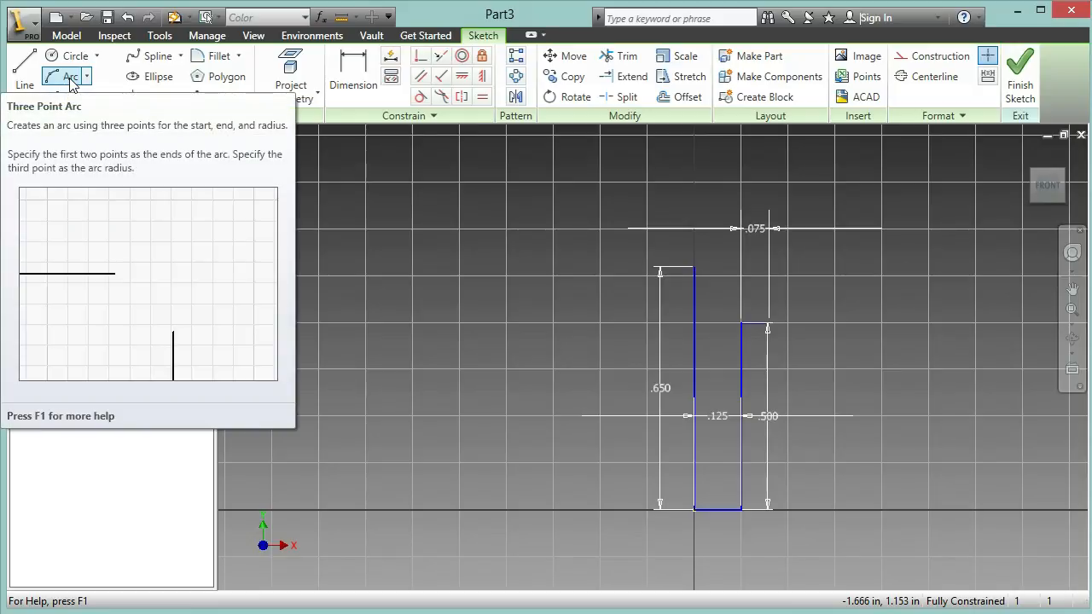
# - Try a three-point arc of 0.208 in radius from the centre edge's upper end to the upper end of the 0.5 in line
pyautogui.click(71, 79)
pyautogui.click(696, 269)
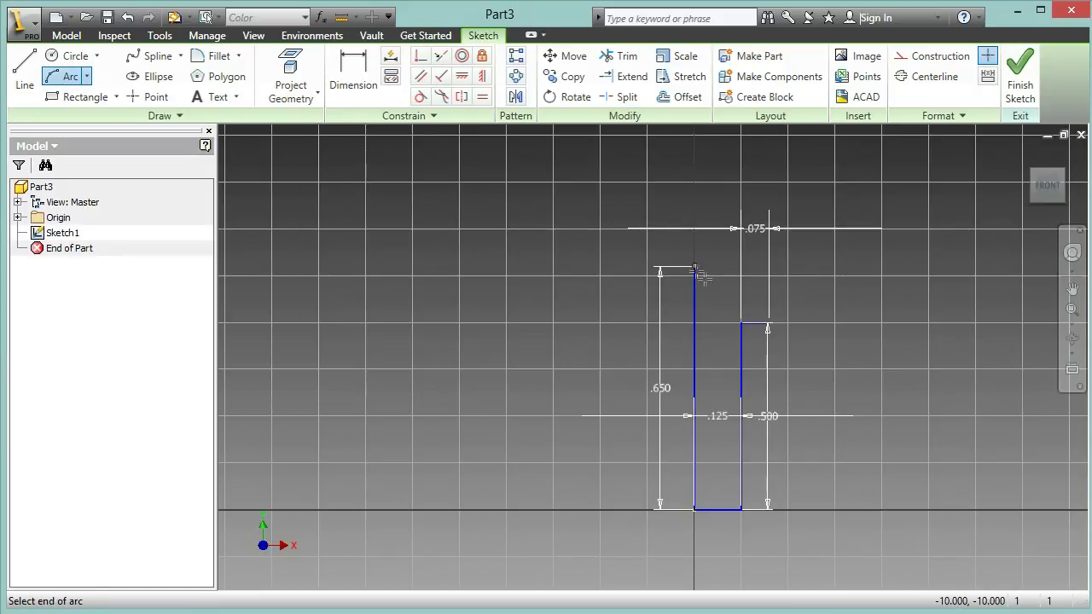
pyautogui.click(742, 324)
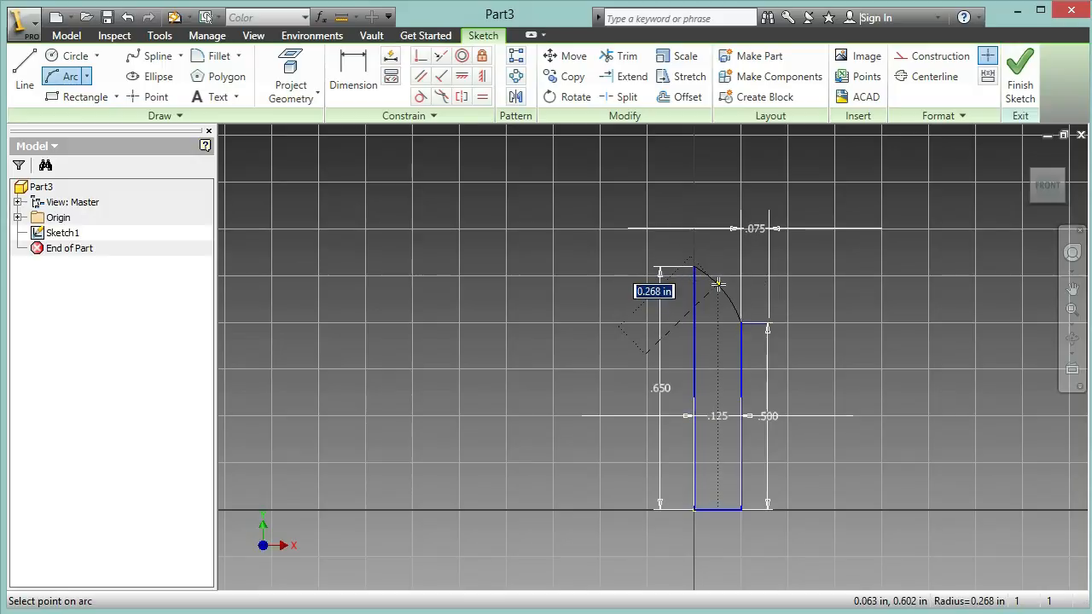
pyautogui.write('.0')
pyautogui.write('08')
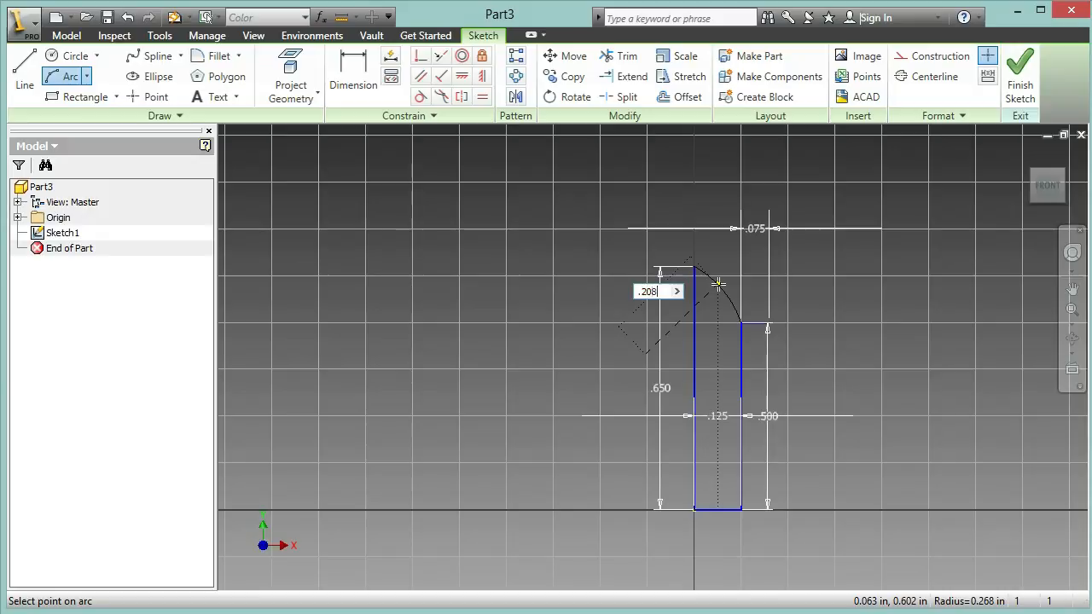
pyautogui.press('Return')
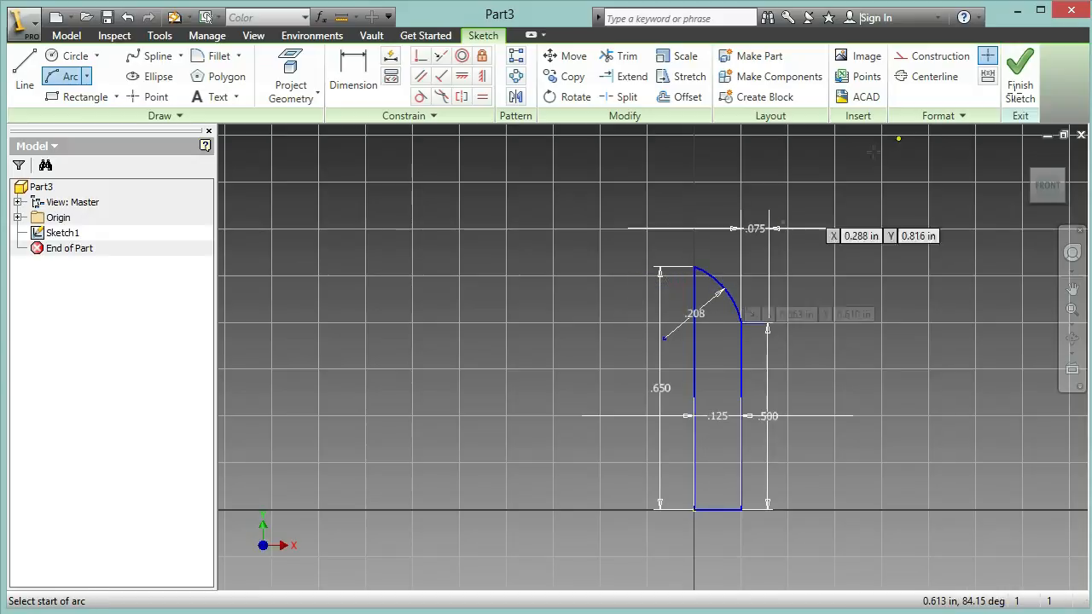
pyautogui.press('Escape')
pyautogui.hotkey('ctrl', 'z')
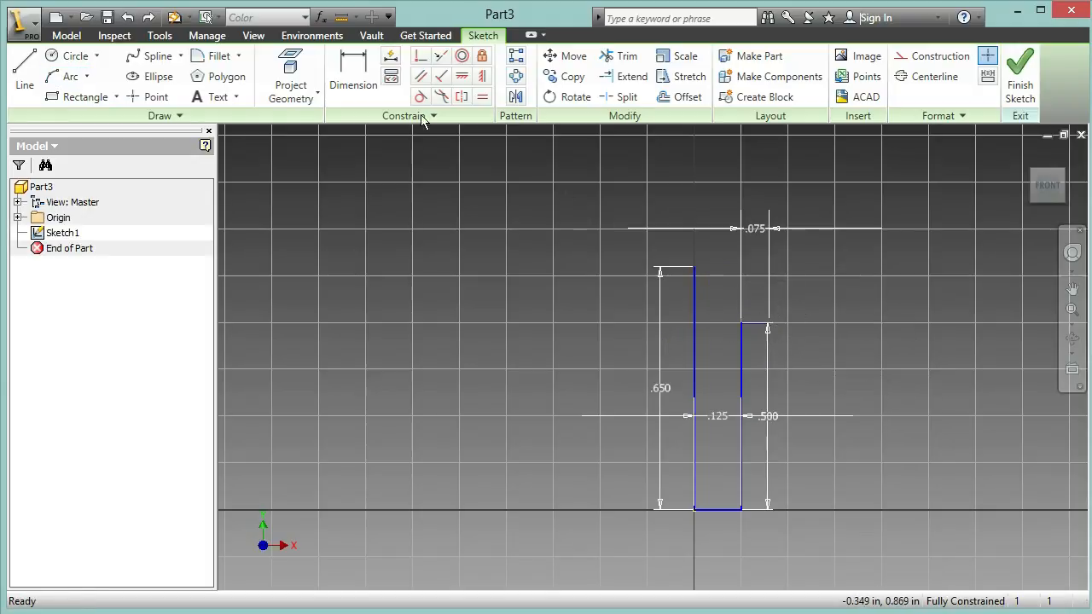
# - Close the profile with a 0.208 in radius three-point arc from the centre edge's upper end to the 0.075 in line's outer end, and finish the sketch
pyautogui.click(70, 76)
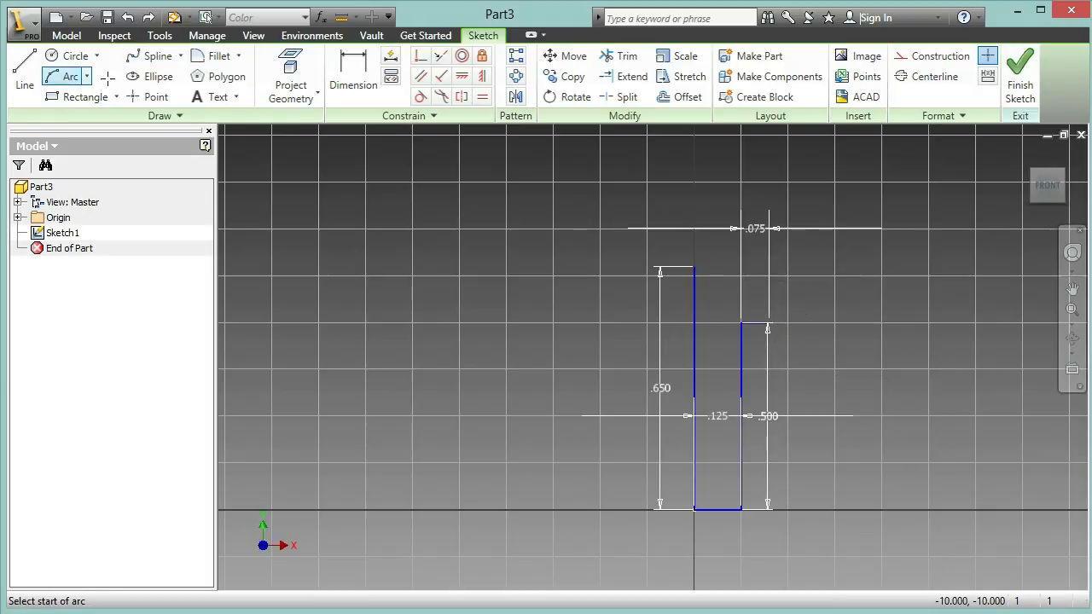
pyautogui.click(696, 268)
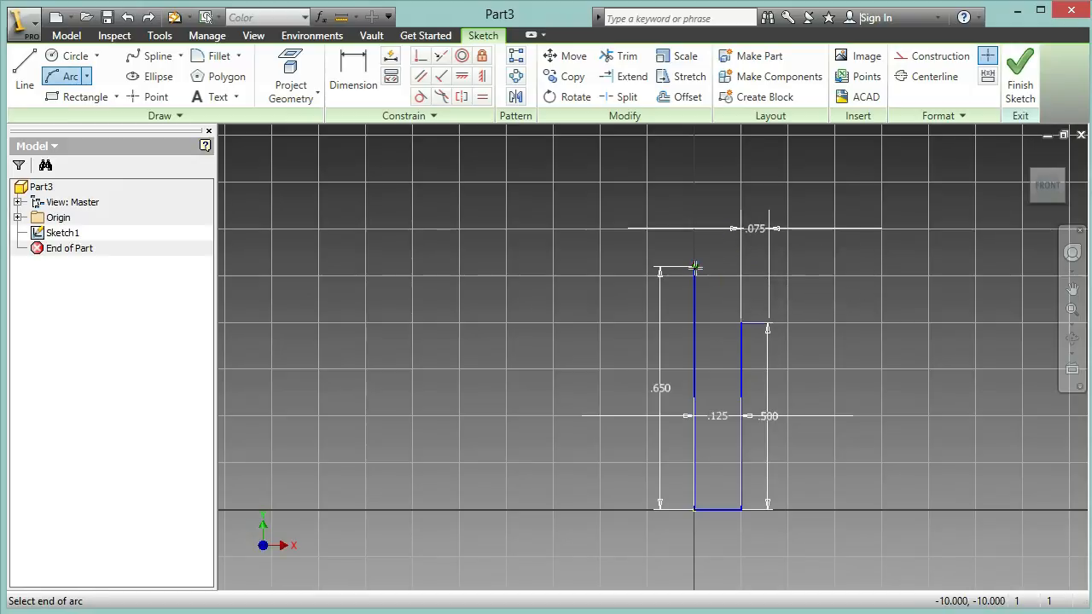
pyautogui.click(769, 323)
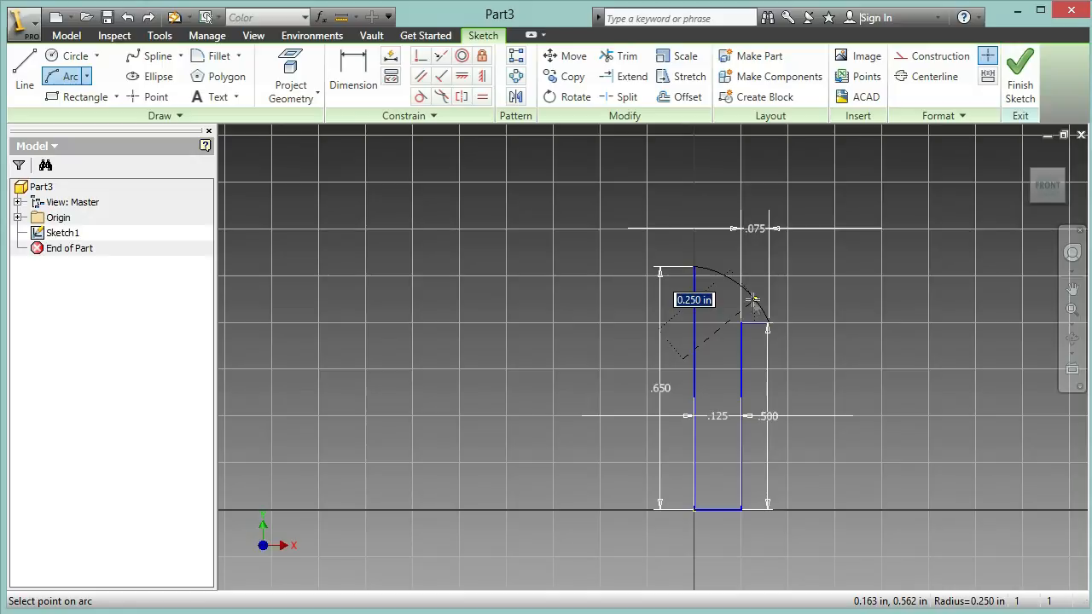
pyautogui.write('.')
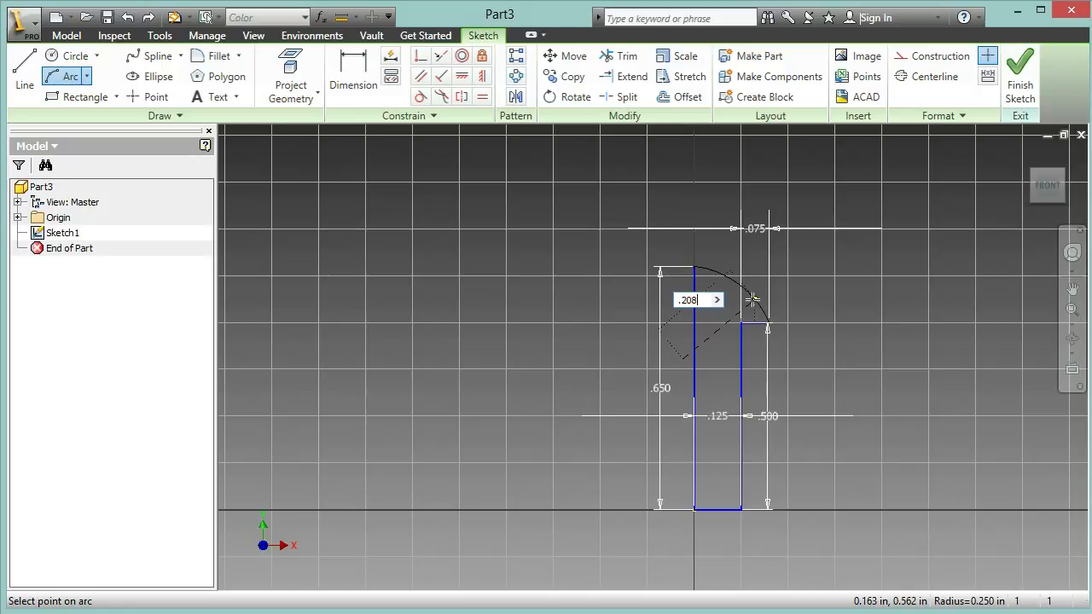
pyautogui.write('208')
pyautogui.press('Return')
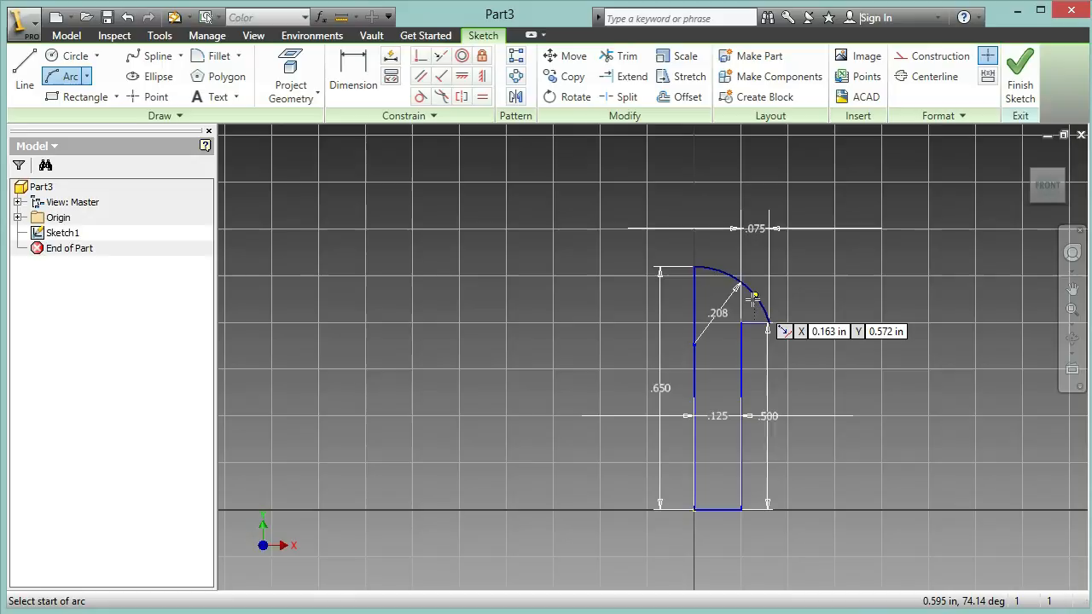
pyautogui.click(1020, 73)
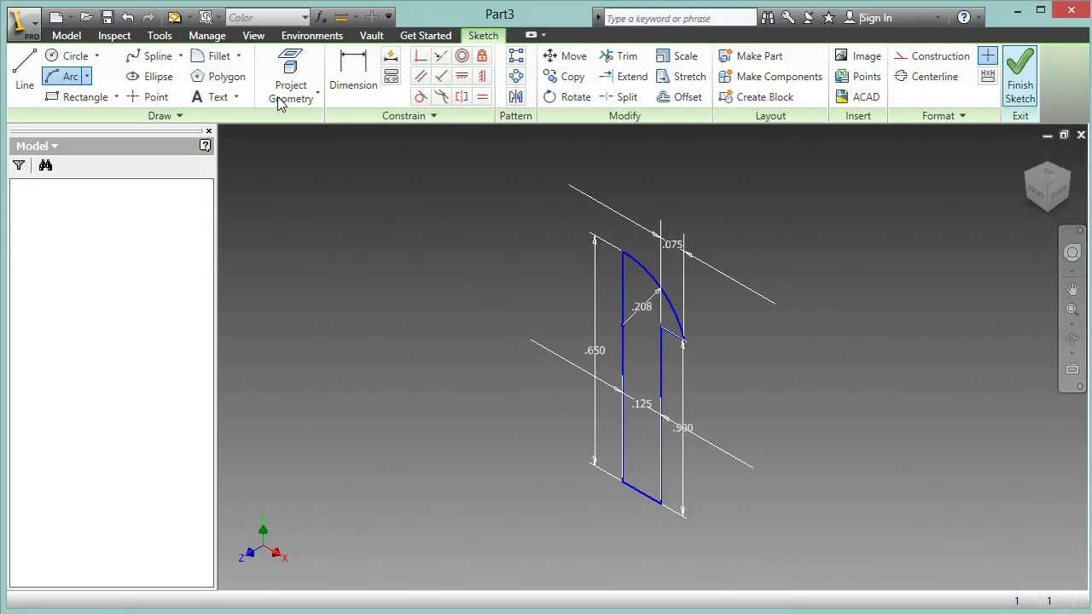
# - Revolve the profile with Full extents about its 0.65 in vertical centre edge
pyautogui.click(135, 73)
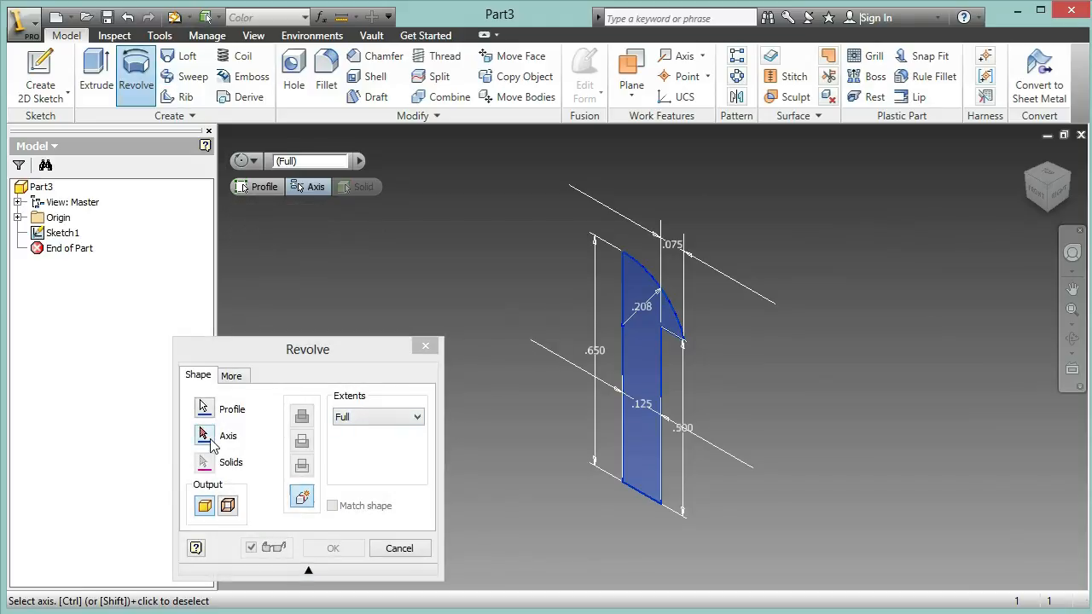
pyautogui.click(211, 442)
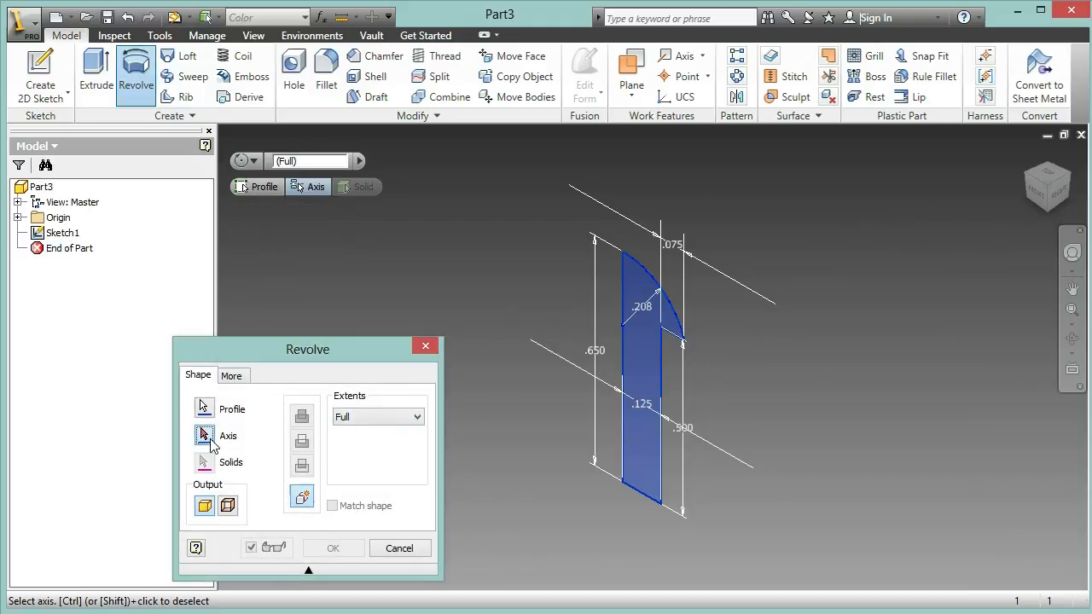
pyautogui.click(625, 309)
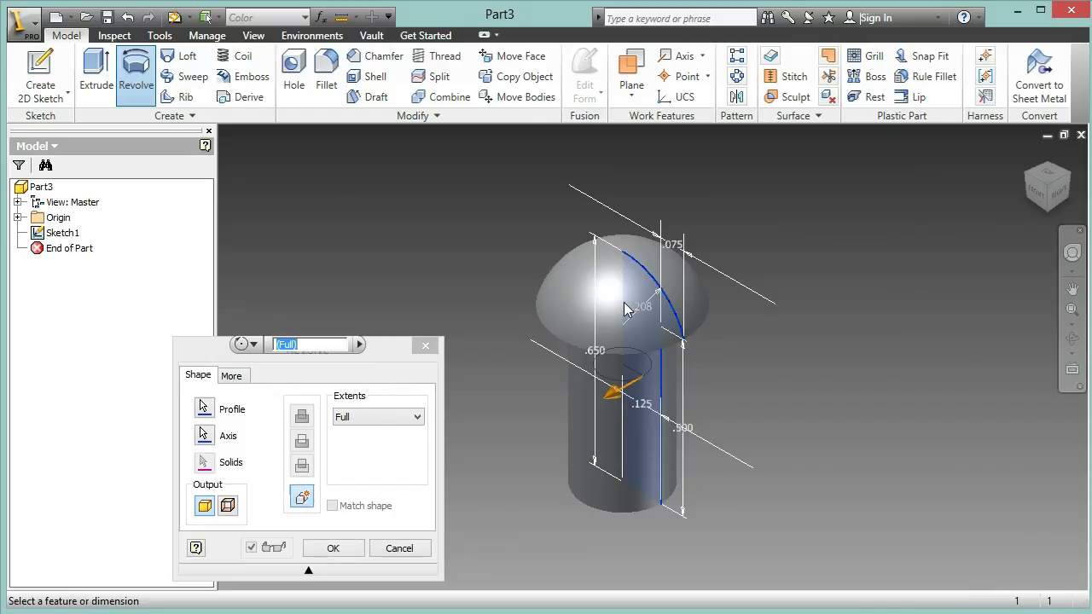
pyautogui.click(340, 551)
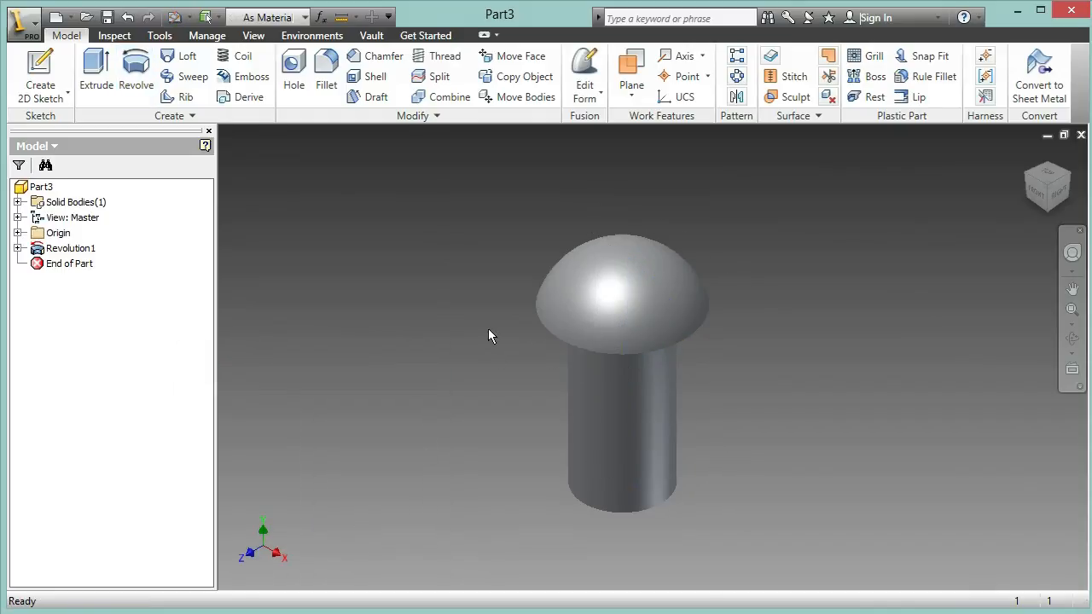
# - Create a new part from the Standard.ipt template and draw a 0.25 in horizontal line from the sketch origin toward positive X
pyautogui.click(58, 17)
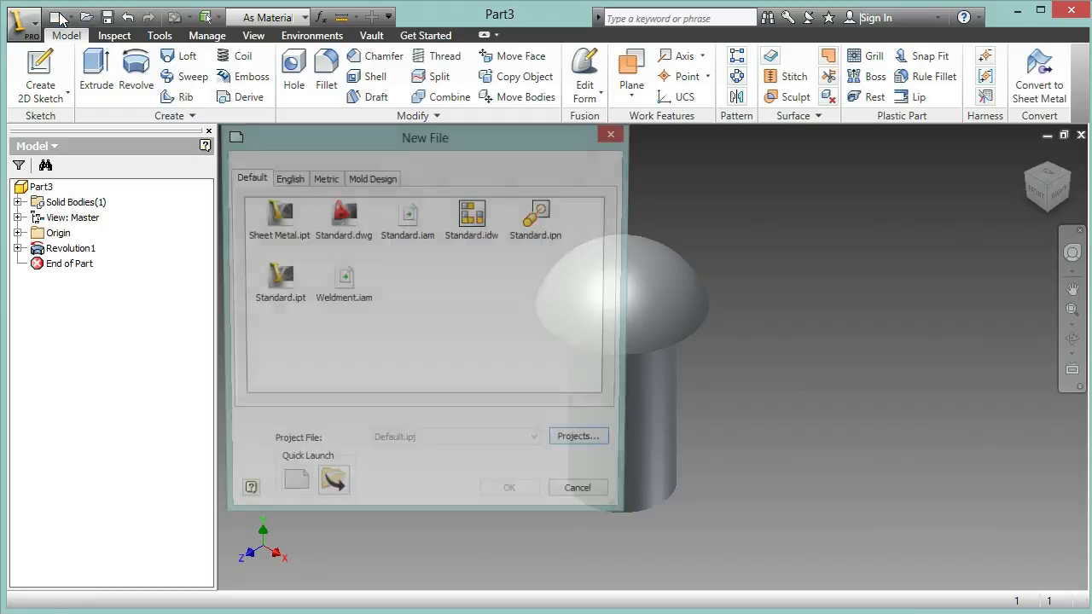
pyautogui.doubleClick(282, 288)
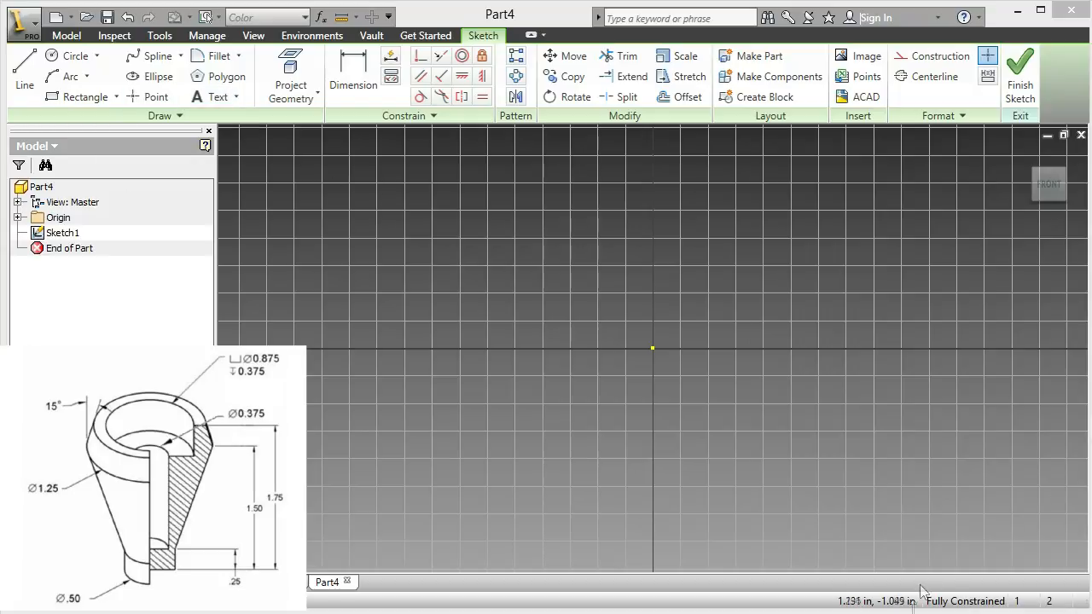
pyautogui.click(18, 75)
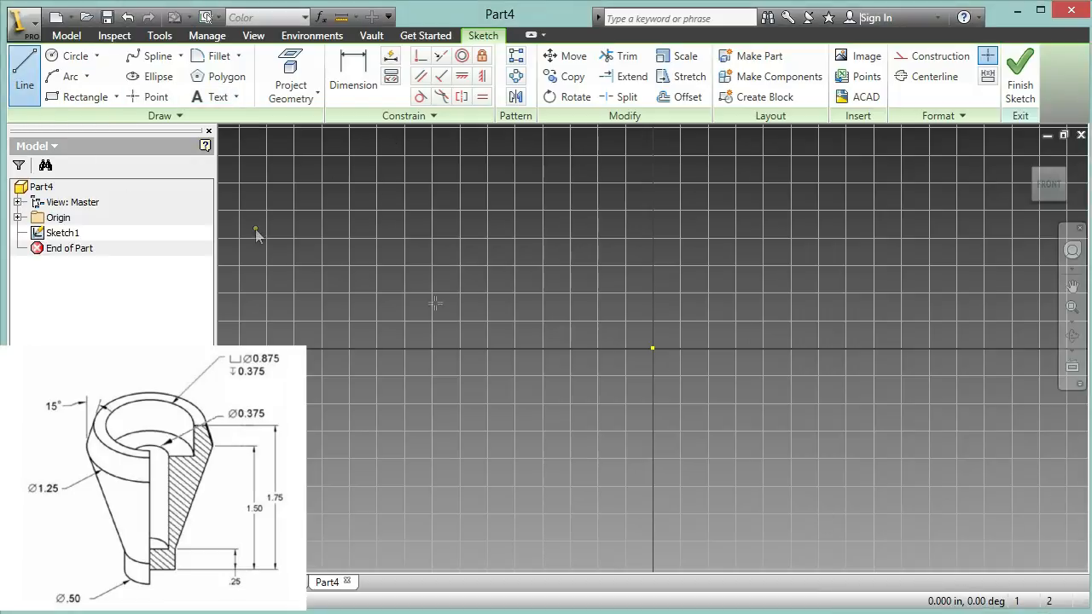
pyautogui.click(653, 348)
pyautogui.write('.25')
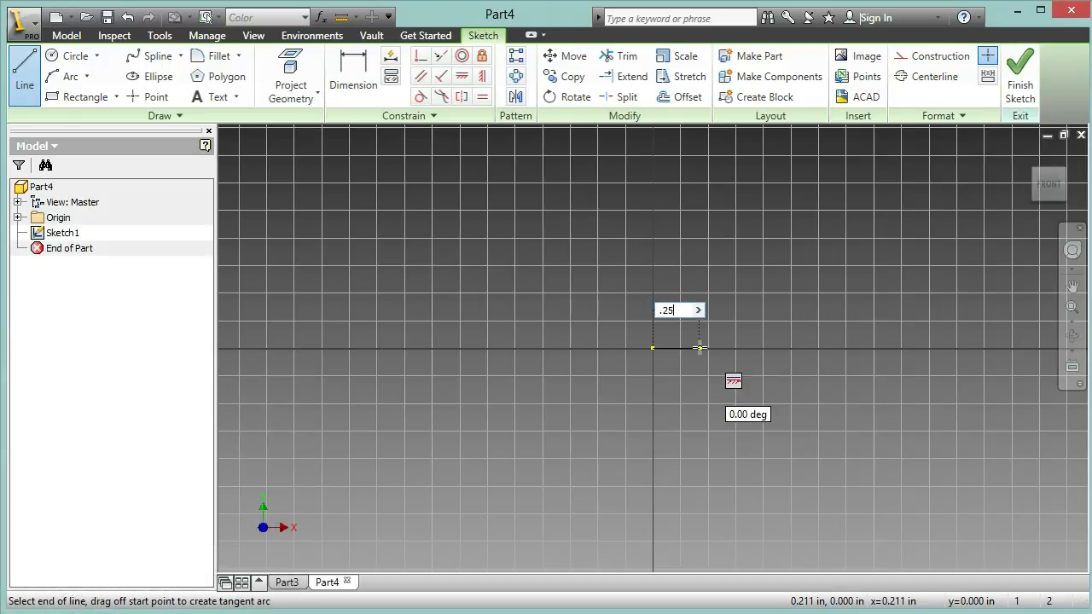
pyautogui.press('Return')
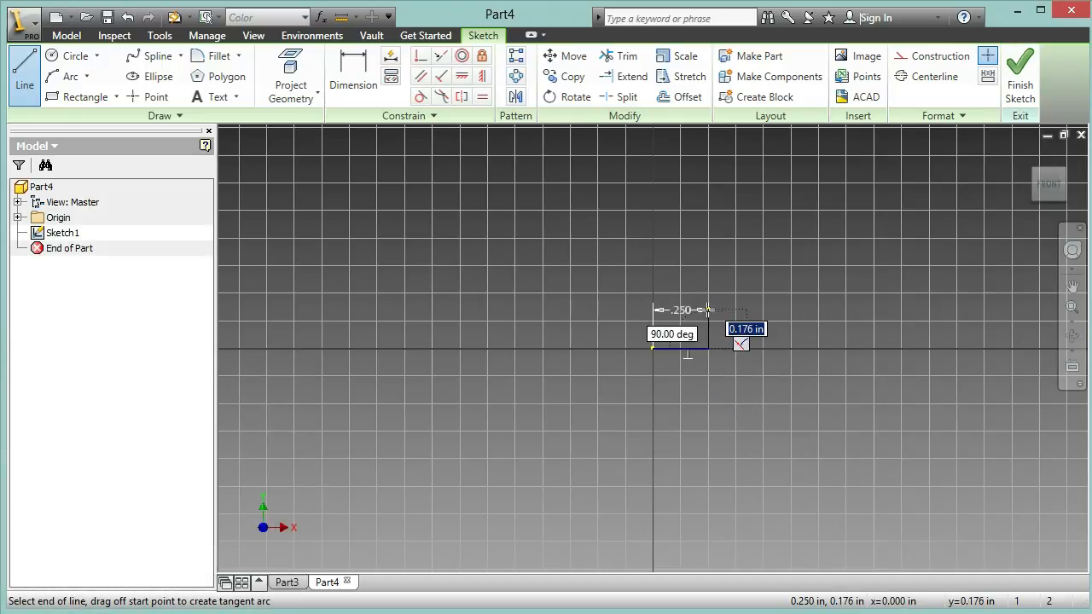
# - Add a 0.25 in vertical line upward from the outer end of the horizontal line and end the chain
pyautogui.write('.25')
pyautogui.press('Return')
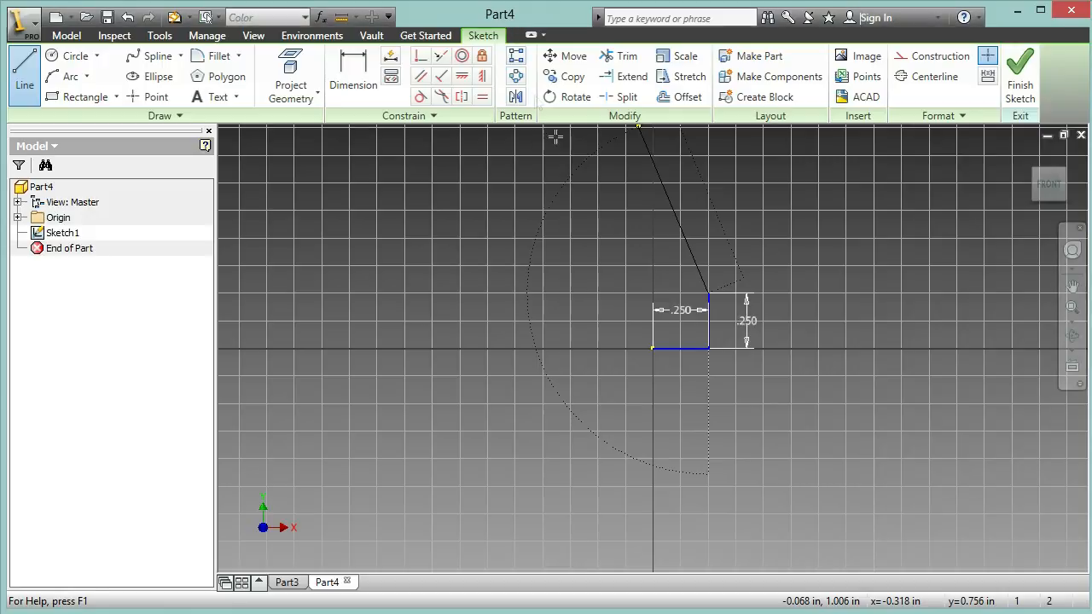
pyautogui.press('Escape')
# - Draw a 0.25 in vertical line upward from the sketch origin
pyautogui.press('l')
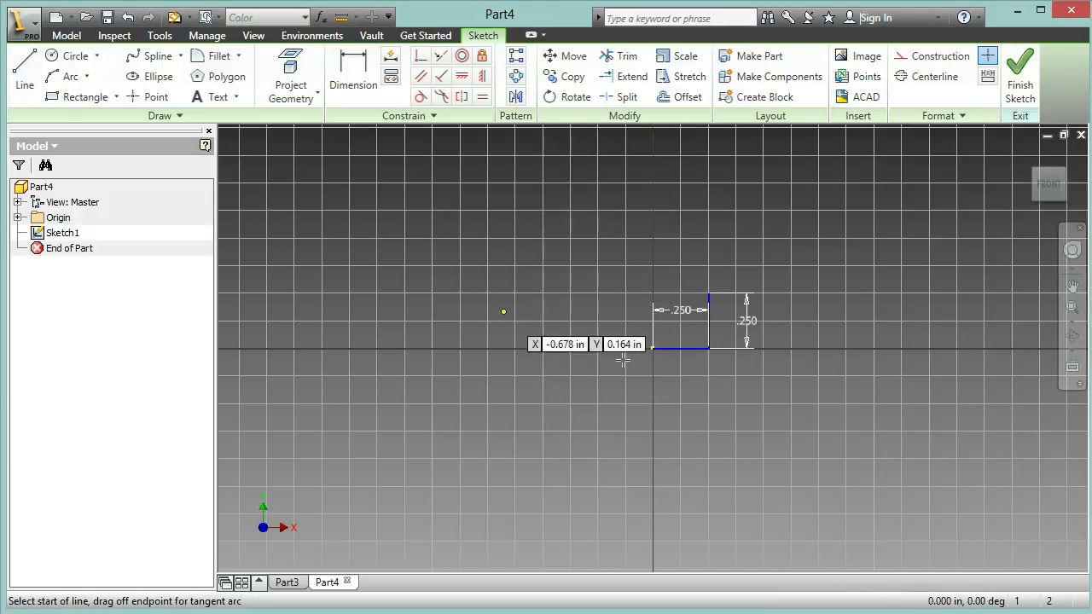
pyautogui.click(653, 350)
pyautogui.write('.25')
pyautogui.press('Tab')
pyautogui.press('Return')
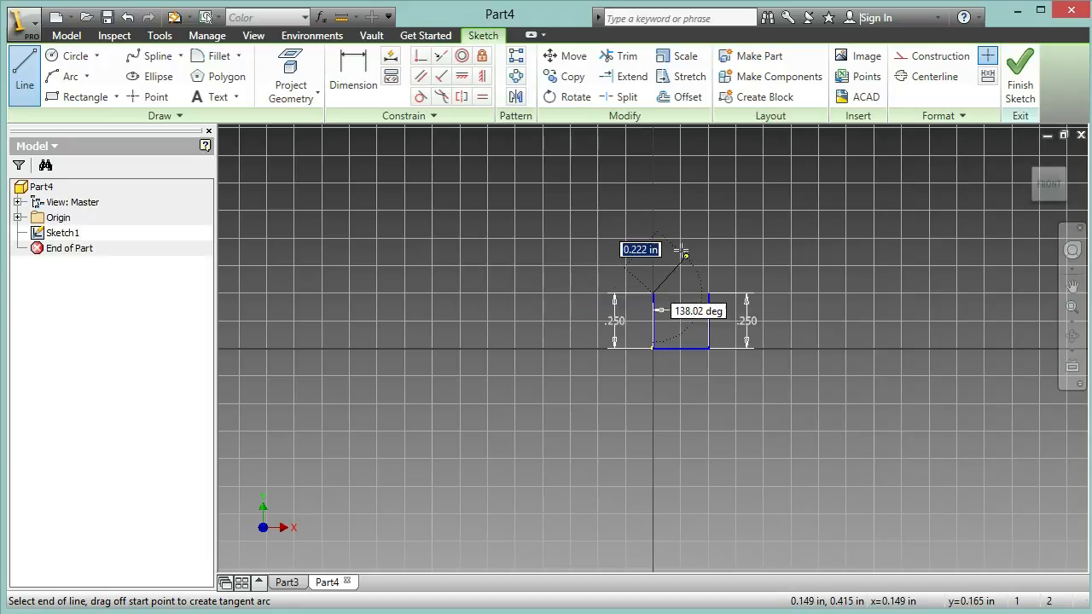
# - Draw a 1.5 in vertical line upward from the top of the outer 0.25 in vertical line
pyautogui.press('Escape')
pyautogui.click(25, 75)
pyautogui.click(708, 294)
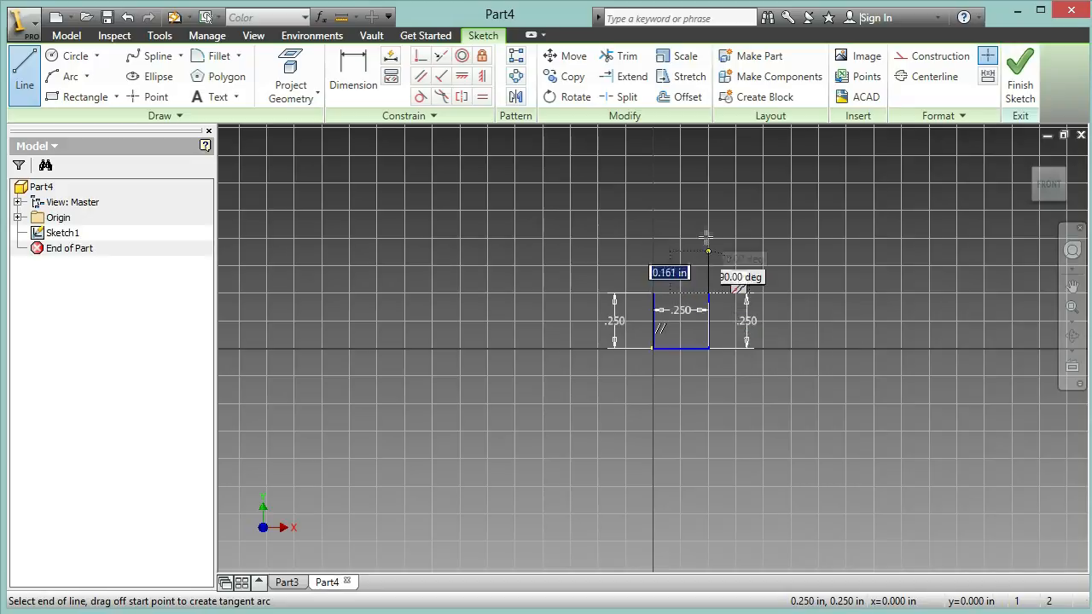
pyautogui.write('1.5')
pyautogui.press('Return')
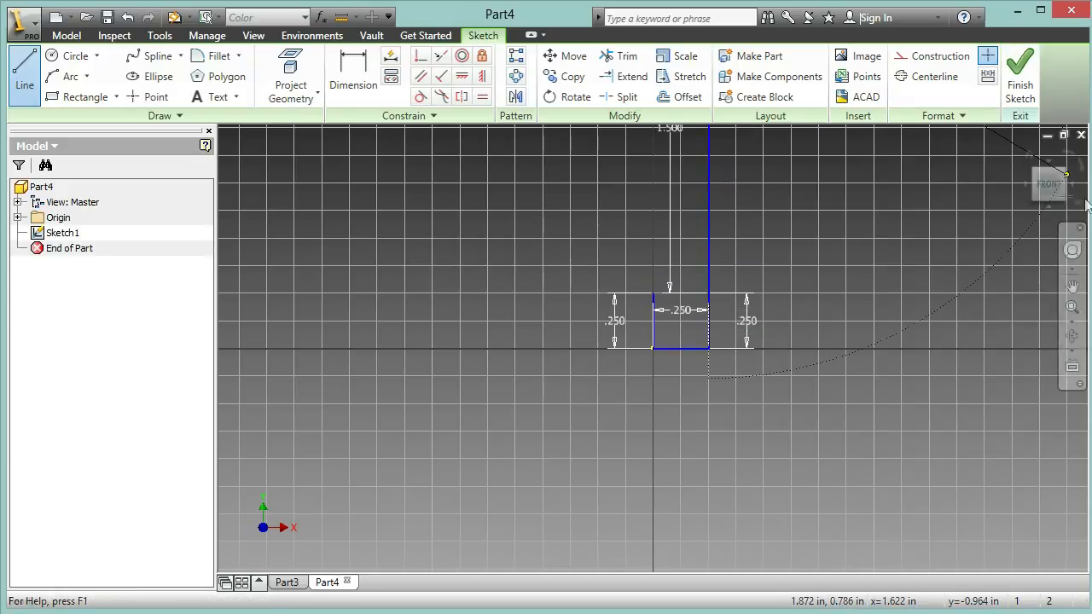
pyautogui.click(1051, 195)
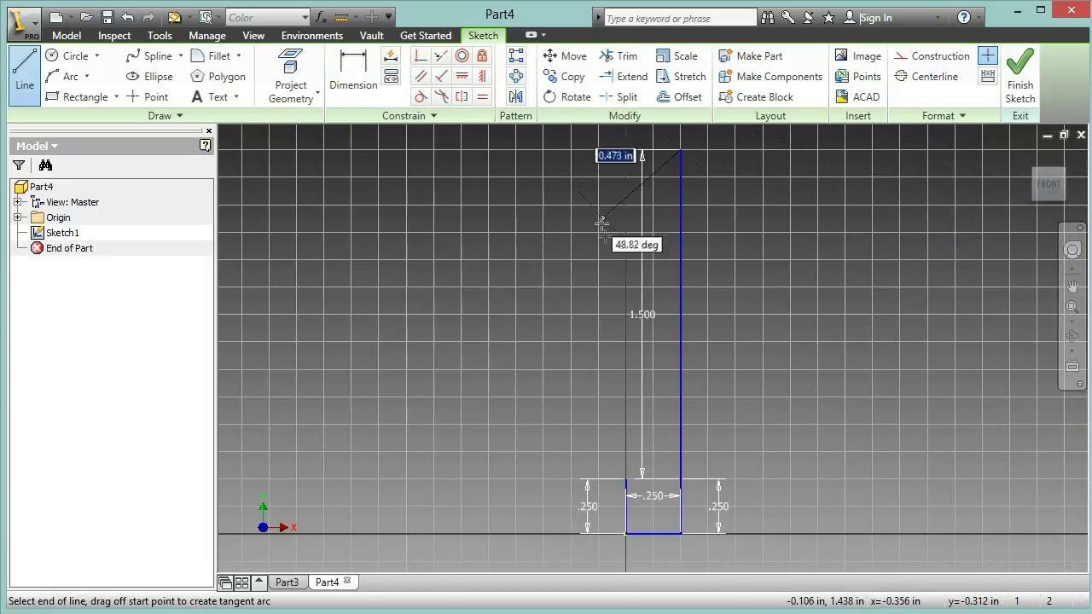
# - Draw a 0.5595 in horizontal line toward negative X from the top of the 1.5 in line and end the chain
pyautogui.click(25, 75)
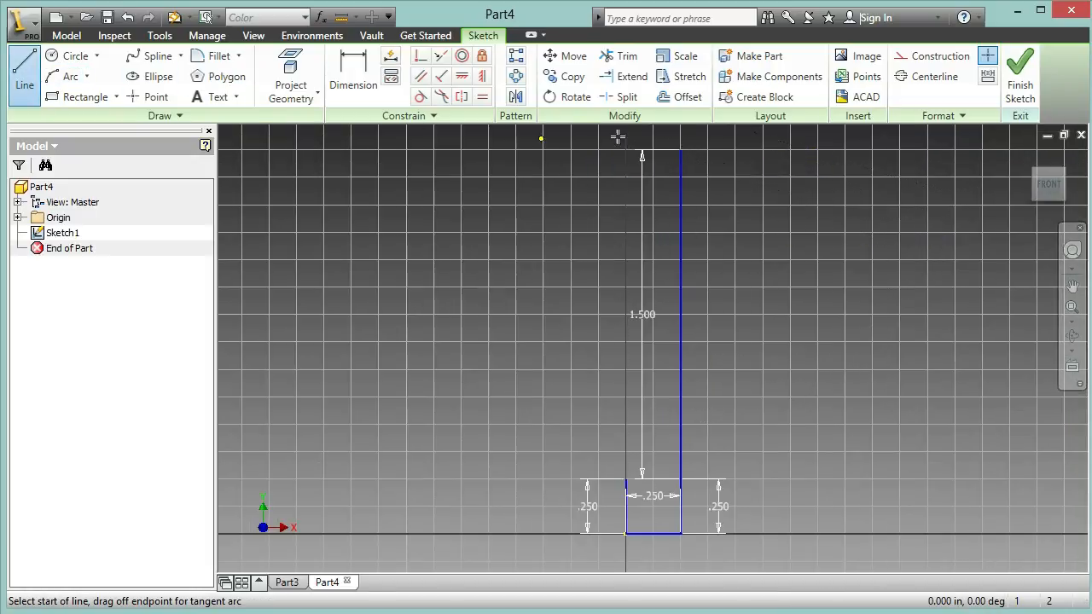
pyautogui.click(680, 150)
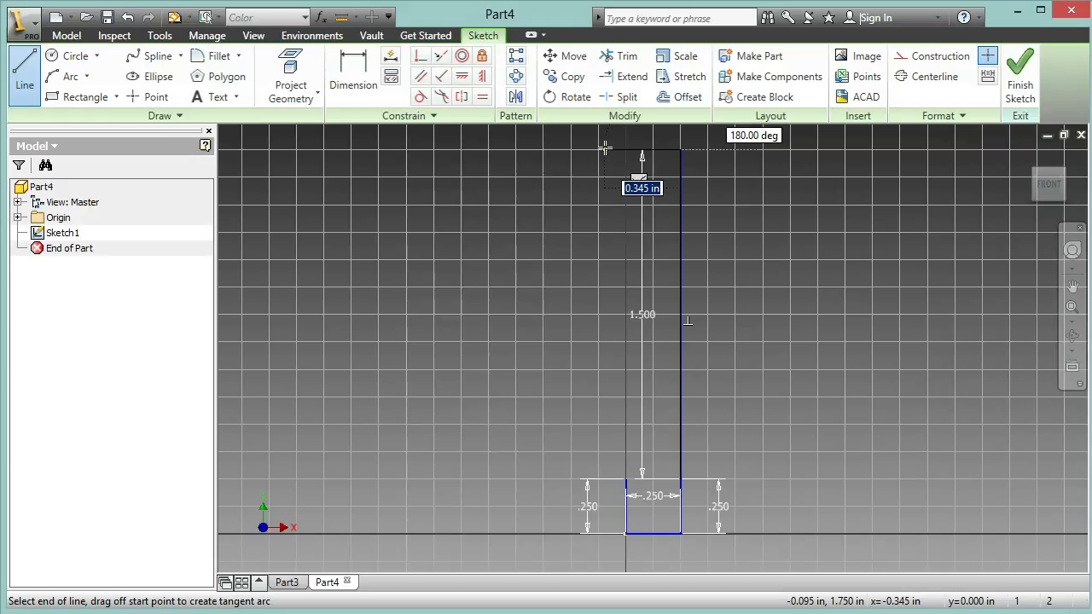
pyautogui.write('.5595')
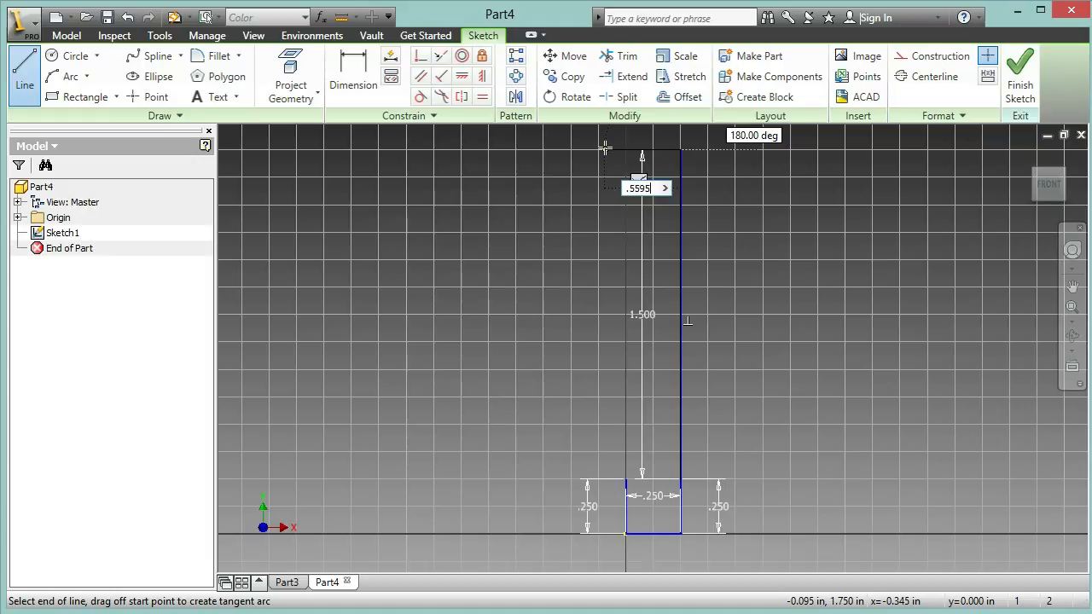
pyautogui.press('Return')
pyautogui.press('Escape')
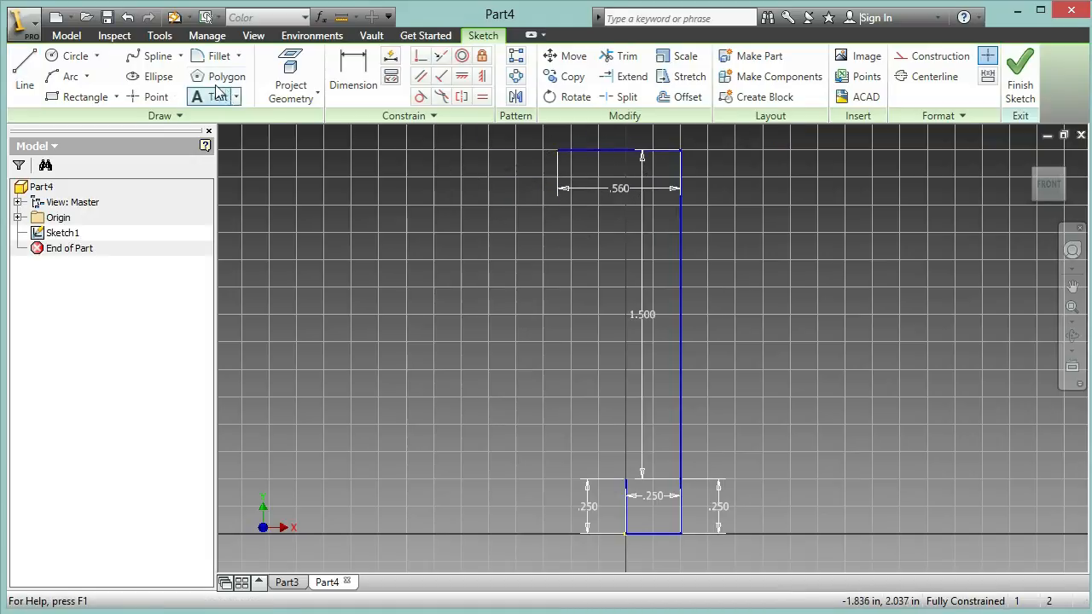
# - Draw a 0.25 in vertical line downward from the free end of the top horizontal line
pyautogui.click(25, 75)
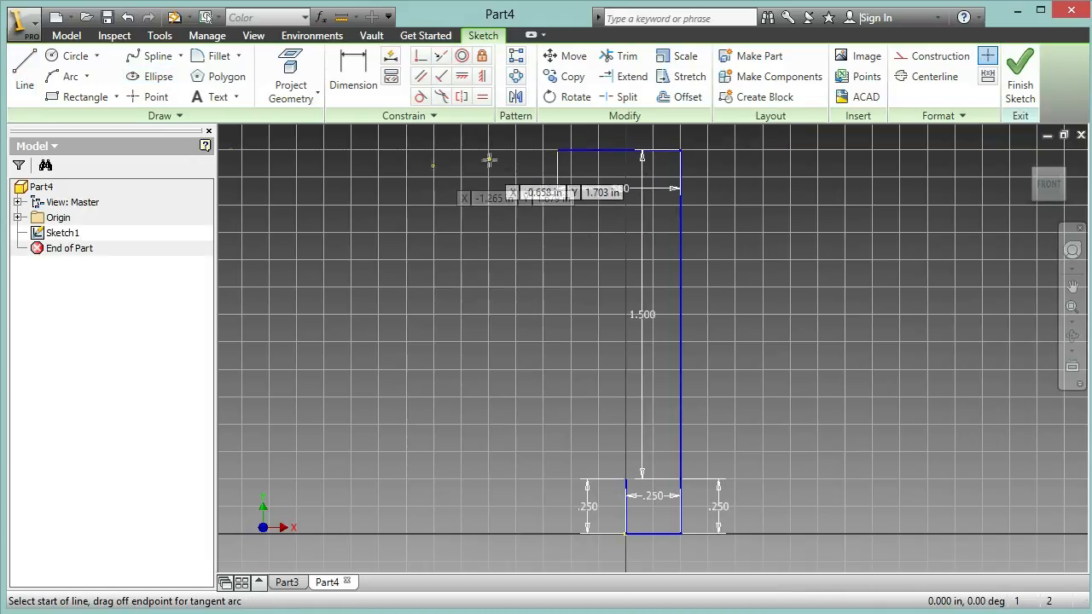
pyautogui.click(558, 151)
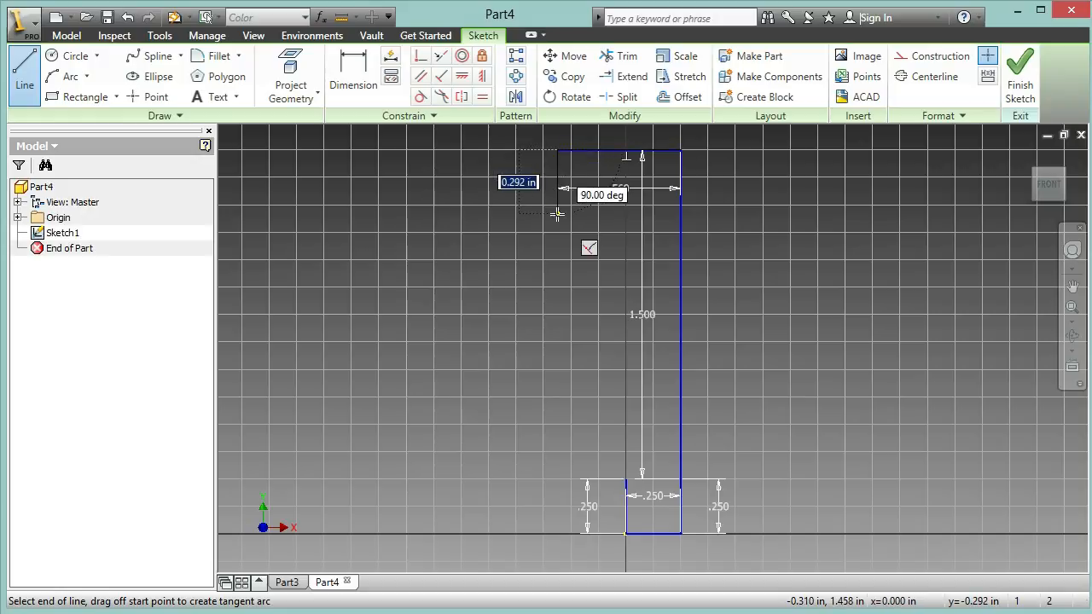
pyautogui.write('.25')
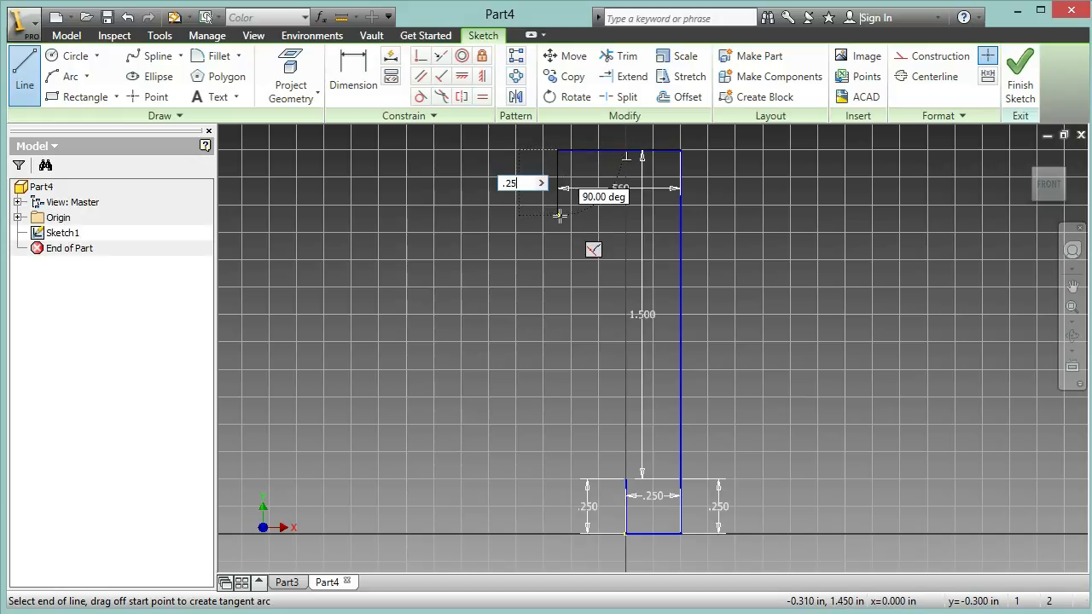
pyautogui.press('Return')
pyautogui.scroll(3, 562, 176)
pyautogui.press('Escape')
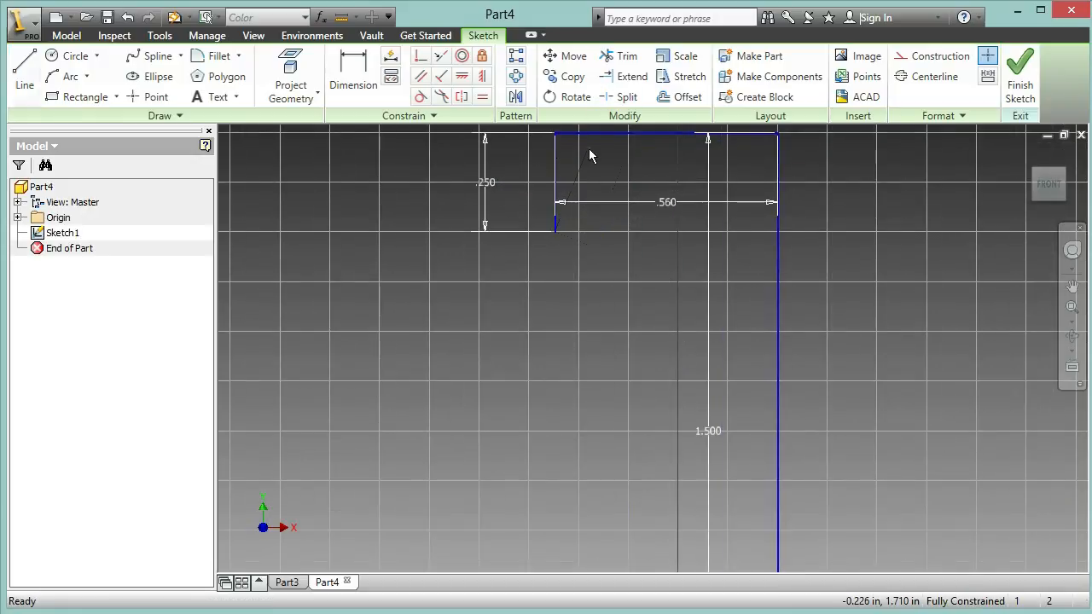
pyautogui.scroll(-3, 593, 148)
pyautogui.scroll(3, 595, 139)
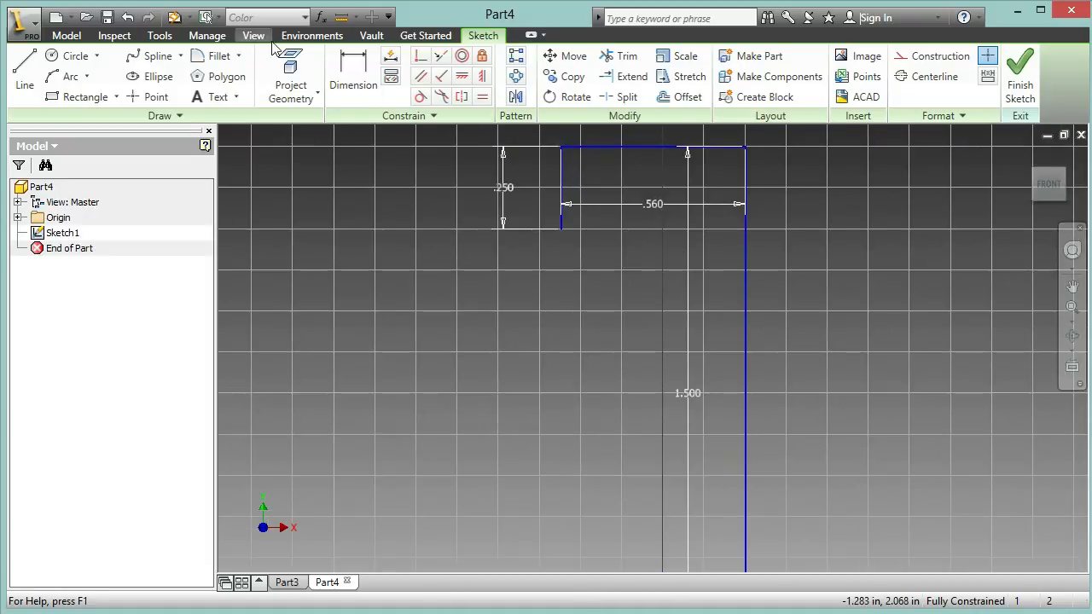
# - Try to add an angular dimension between the short upper vertical line and the top horizontal line
pyautogui.click(357, 64)
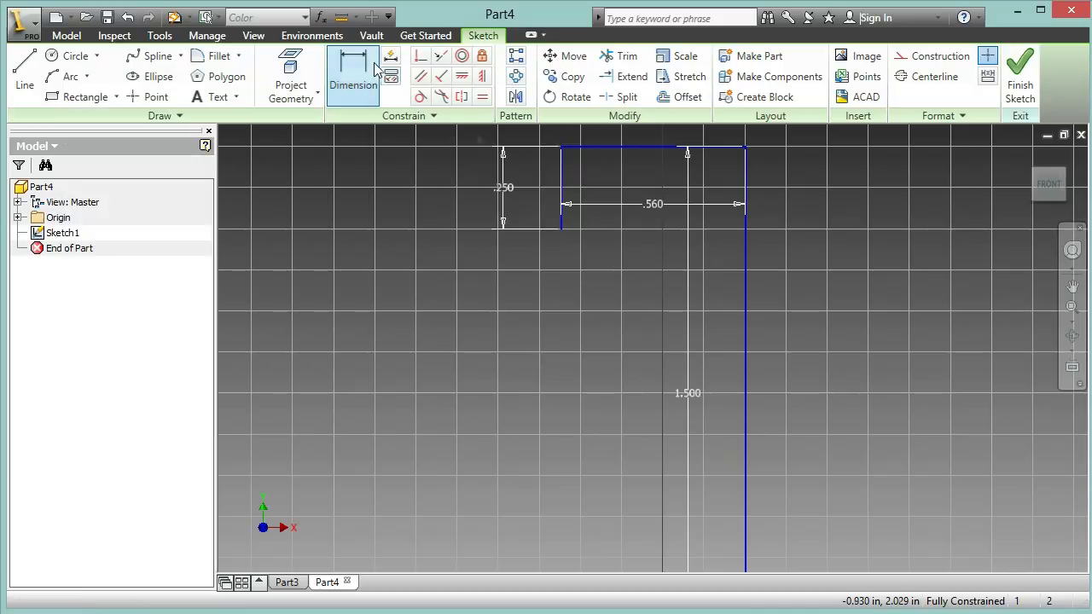
pyautogui.click(563, 168)
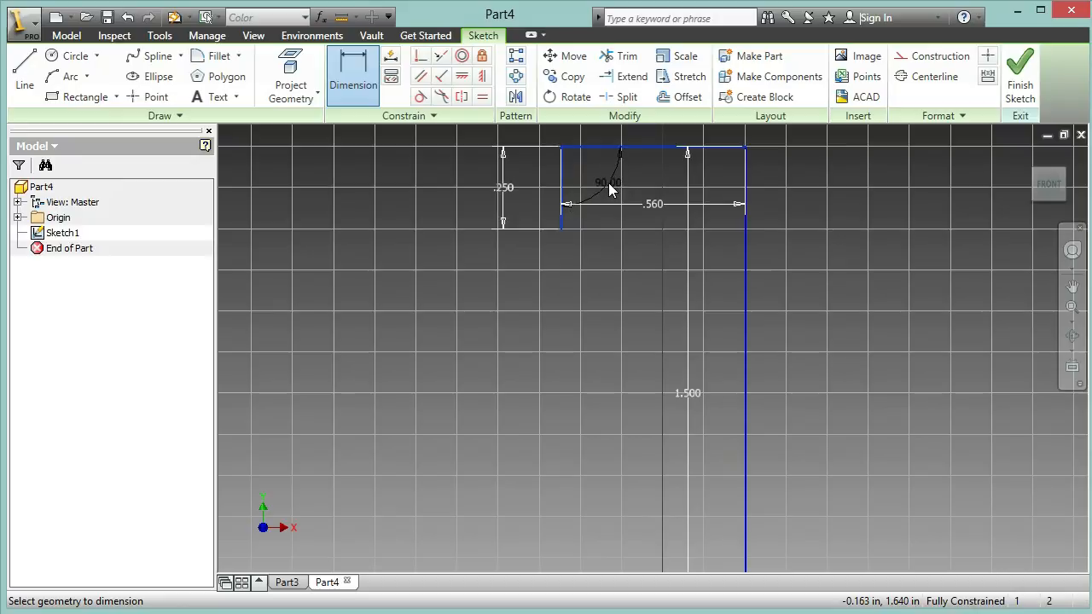
pyautogui.click(605, 178)
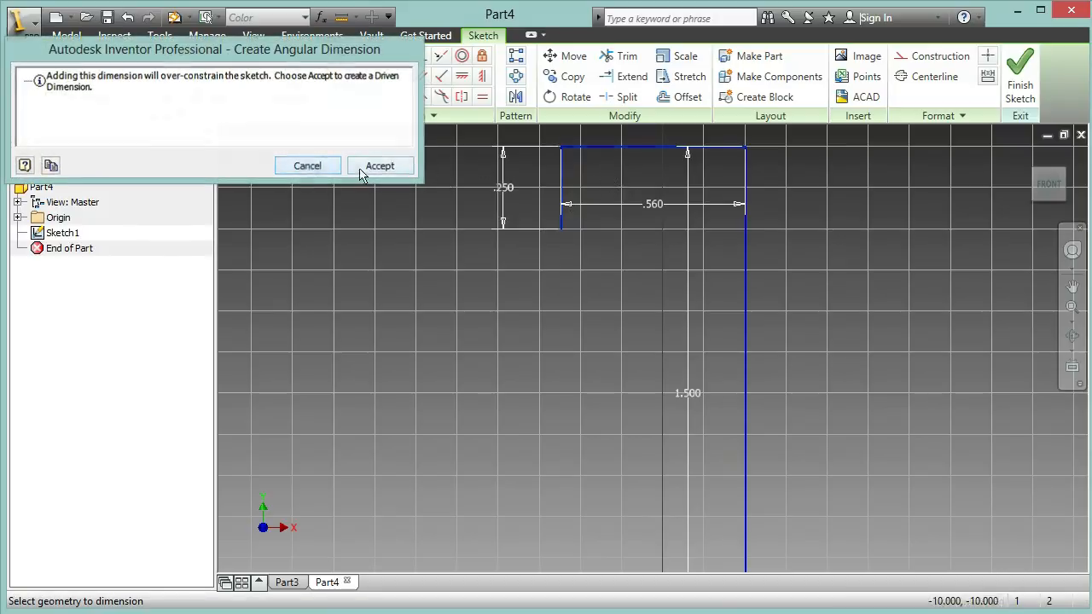
pyautogui.click(309, 167)
pyautogui.press('Escape')
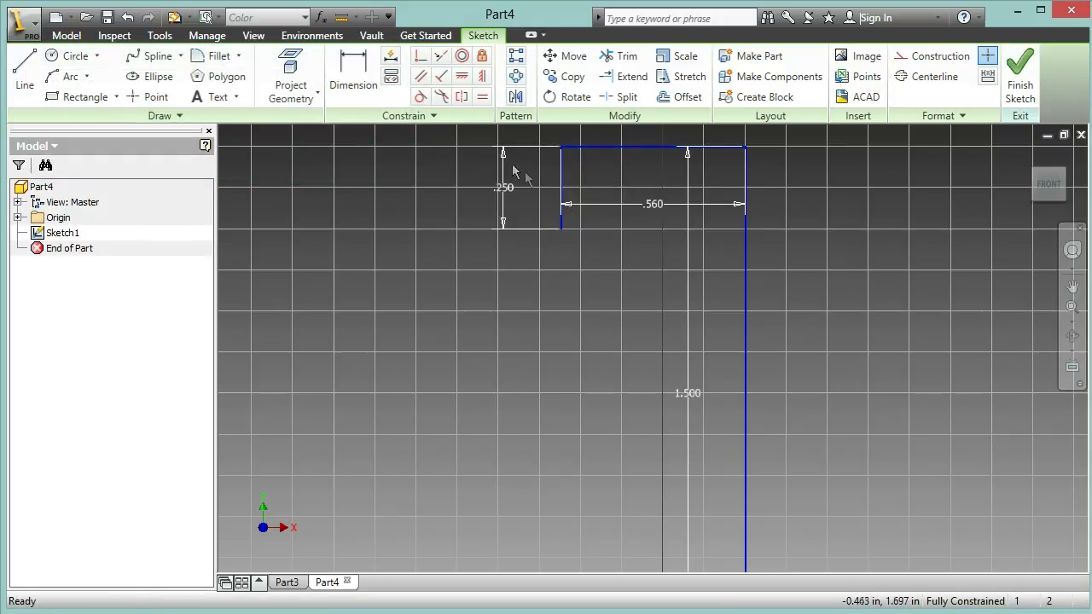
# - Replace the short upper vertical line with a 0.25 in line slanting down and outward at about 138° to the top line
pyautogui.click(561, 223)
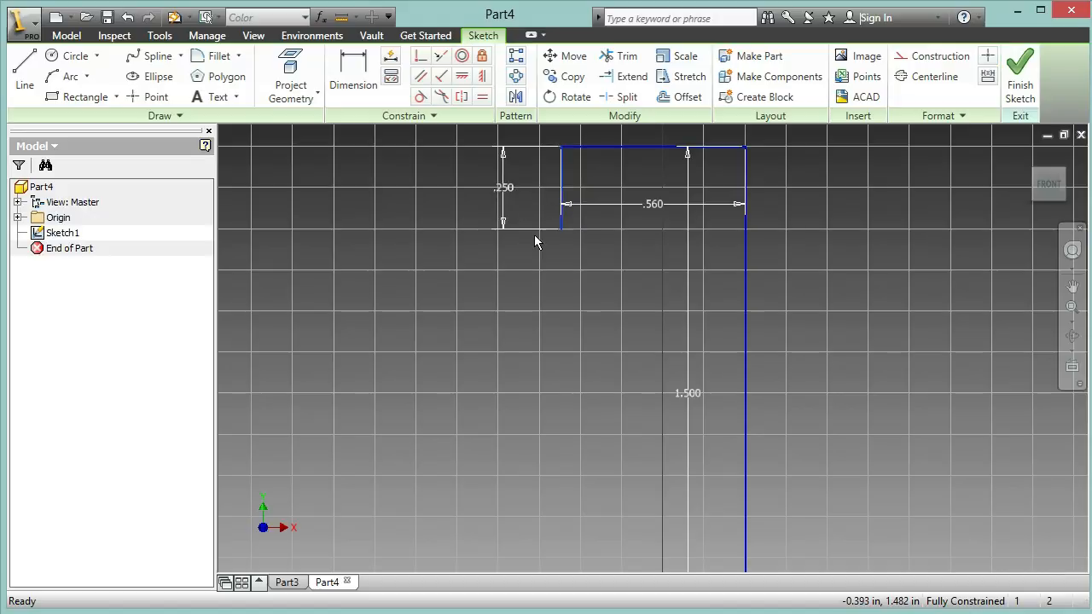
pyautogui.press('Delete')
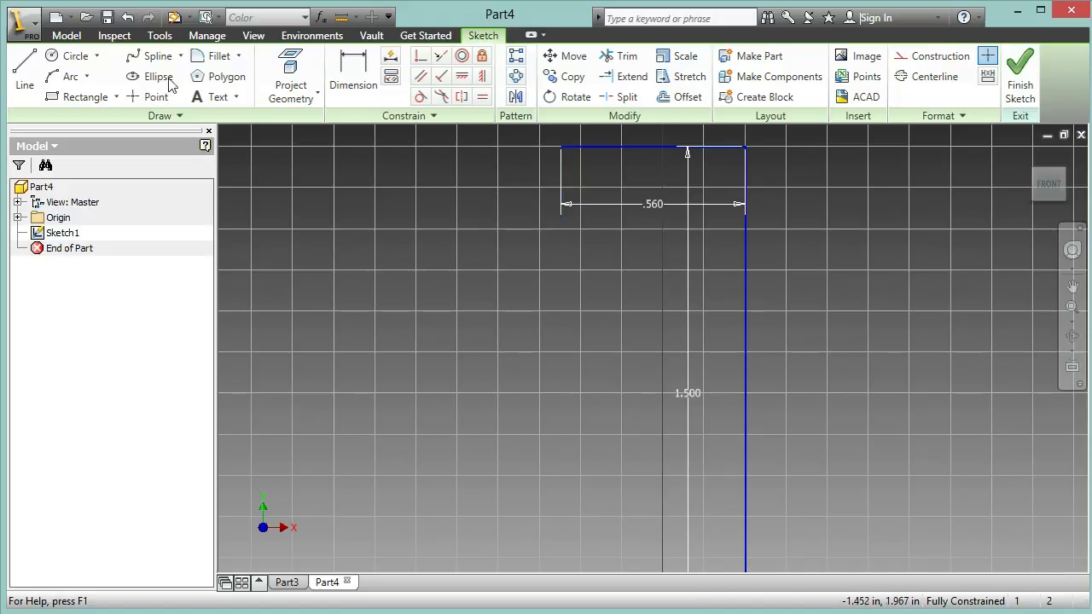
pyautogui.click(25, 75)
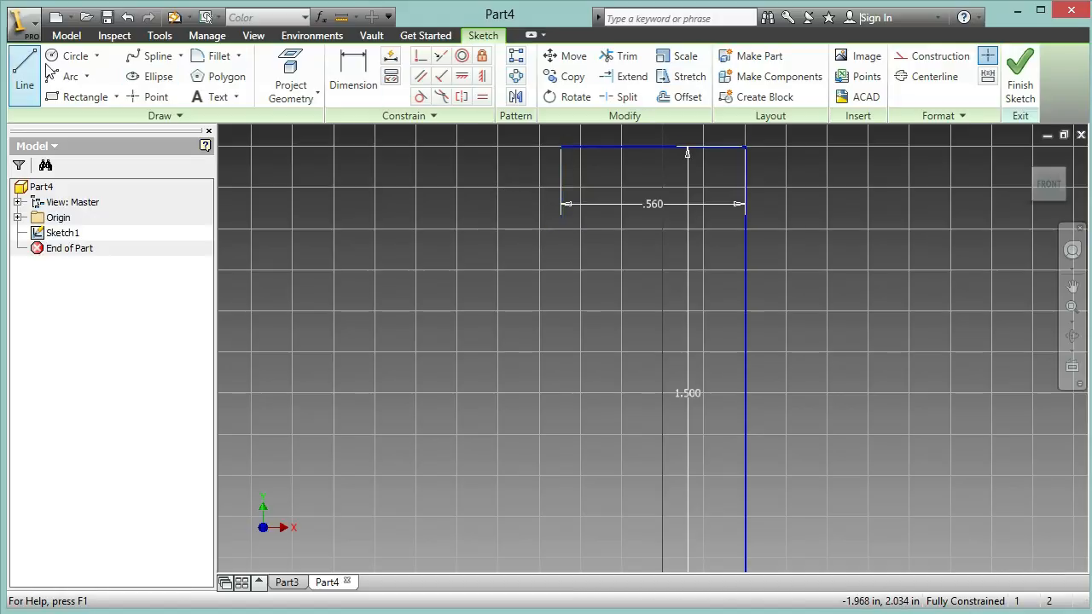
pyautogui.click(562, 148)
pyautogui.write('.25')
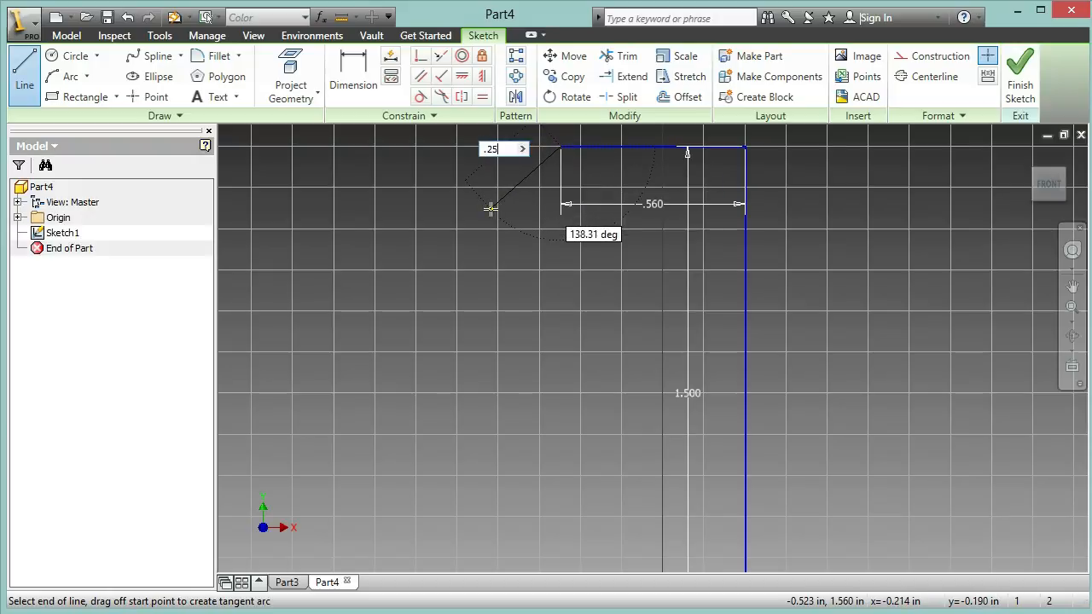
pyautogui.press('Return')
pyautogui.press('Escape')
# - Dimension the angle between the top horizontal line and the slanted 0.25 in line and set it to 105°
pyautogui.press('d')
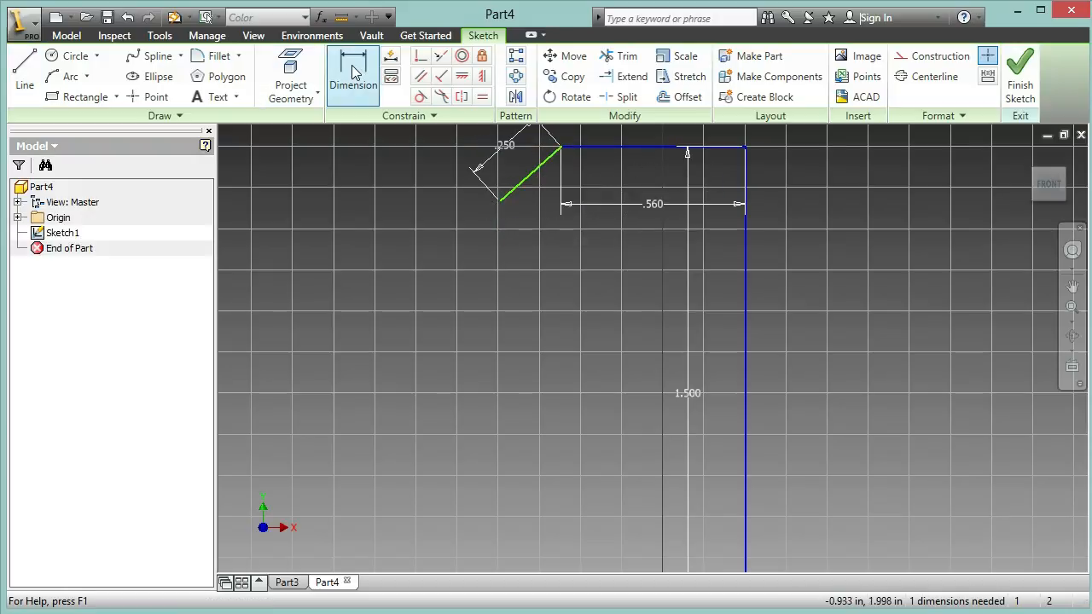
pyautogui.click(597, 148)
pyautogui.click(530, 175)
pyautogui.click(600, 192)
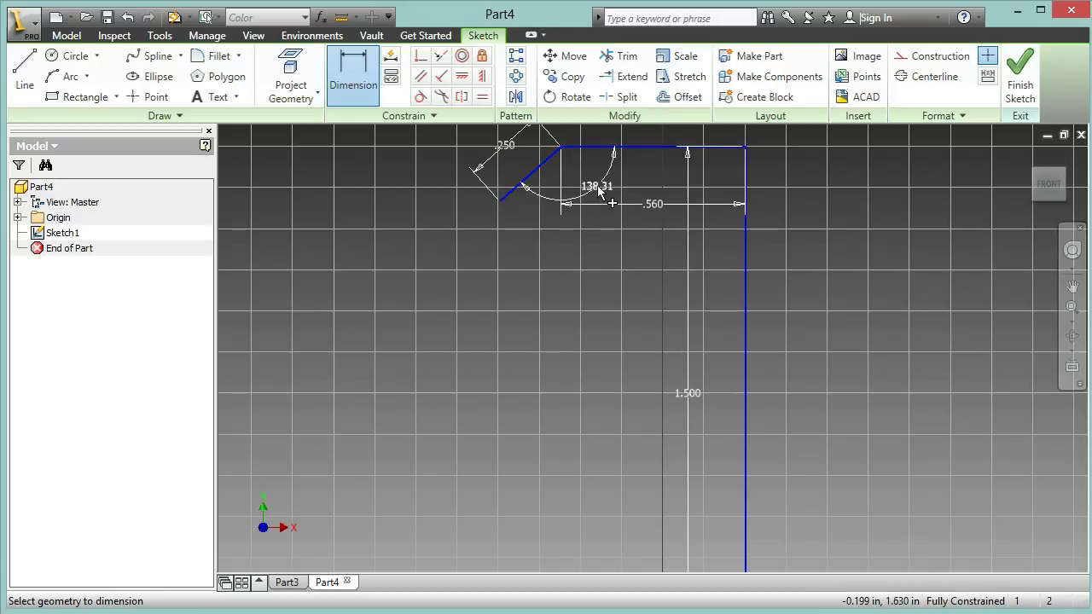
pyautogui.doubleClick(599, 192)
pyautogui.write('1')
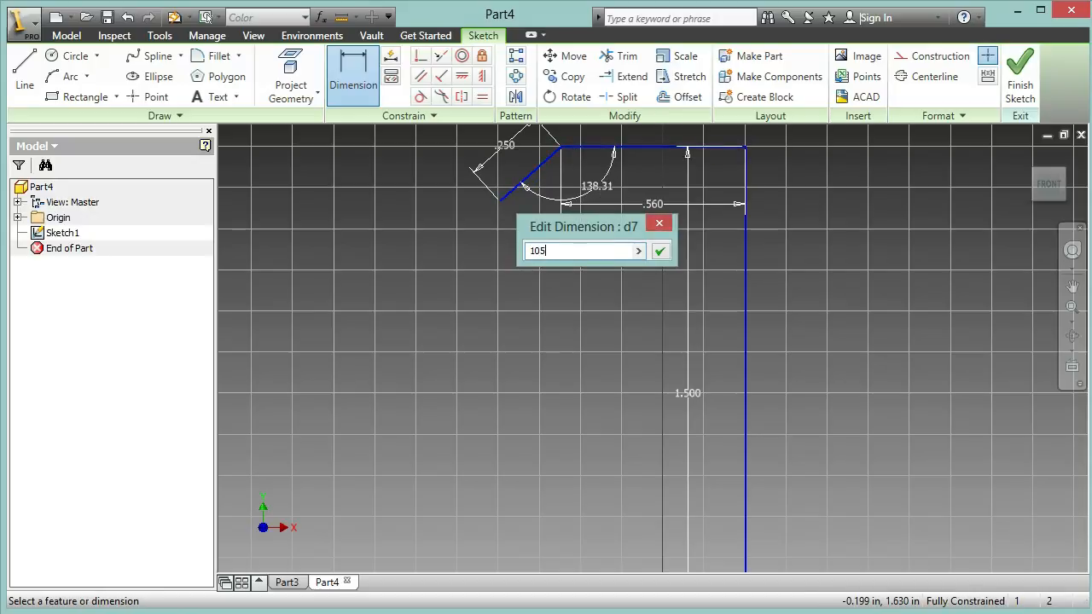
pyautogui.write('05')
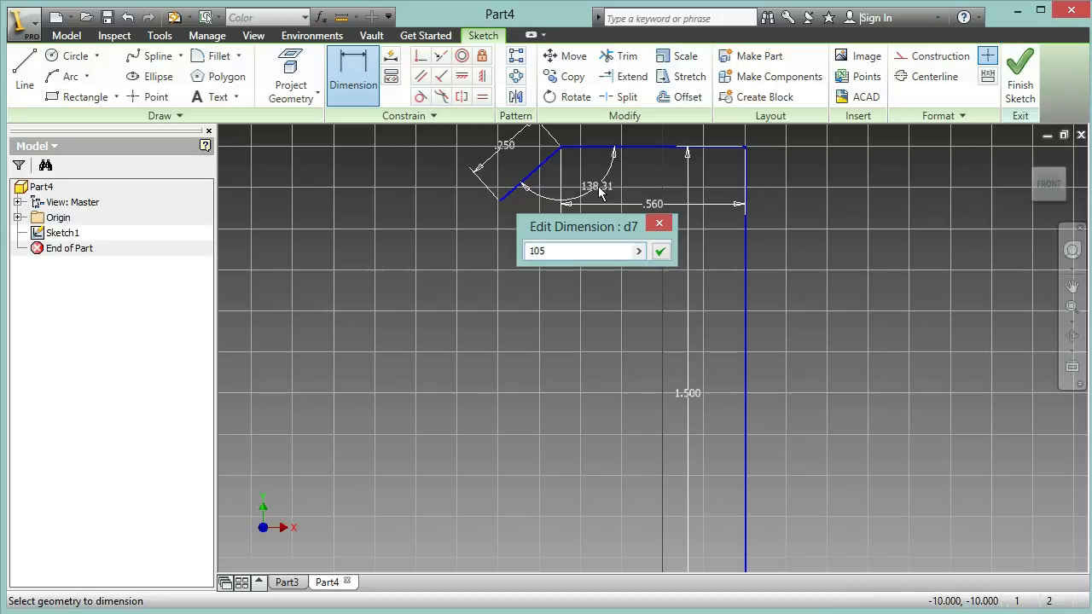
pyautogui.press('Return')
# - Close the profile with a line from the top of the inner 0.25 in vertical line to the slanted line's lower end
pyautogui.click(25, 73)
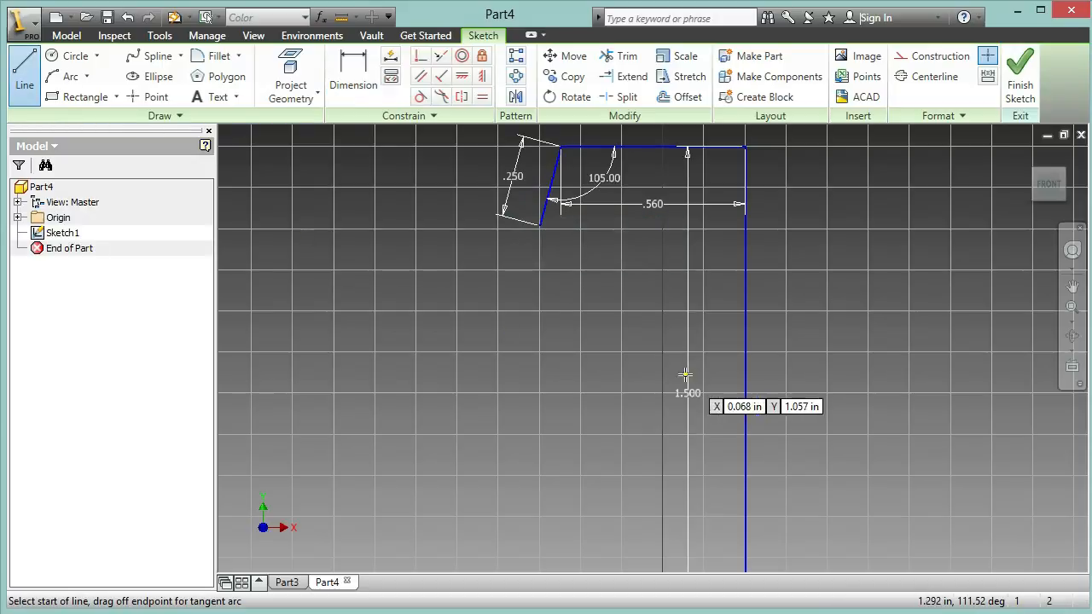
pyautogui.scroll(-5, 588, 461)
pyautogui.scroll(3, 648, 518)
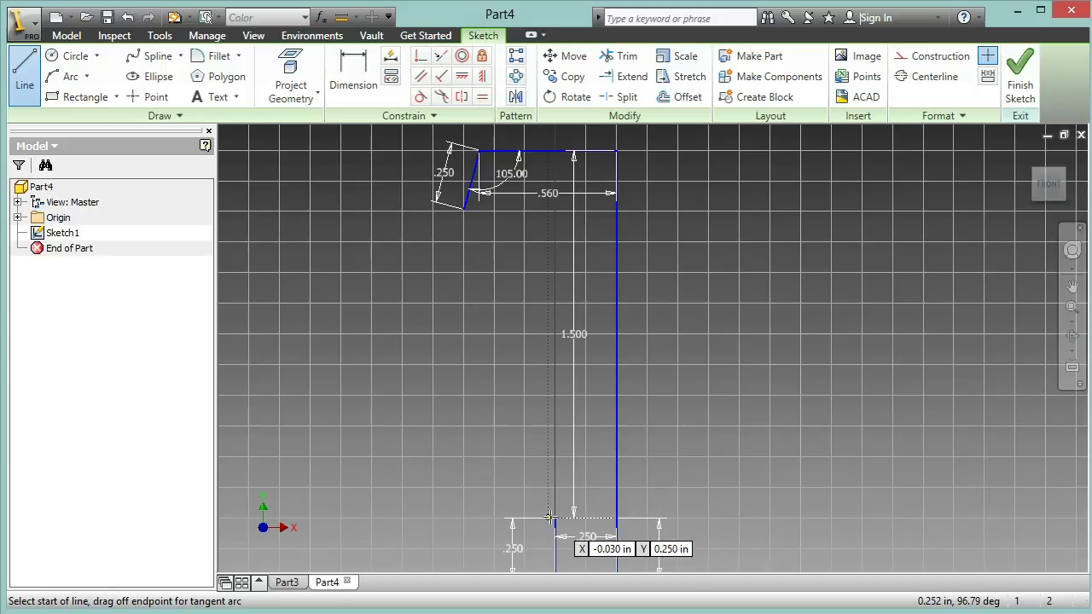
pyautogui.click(555, 518)
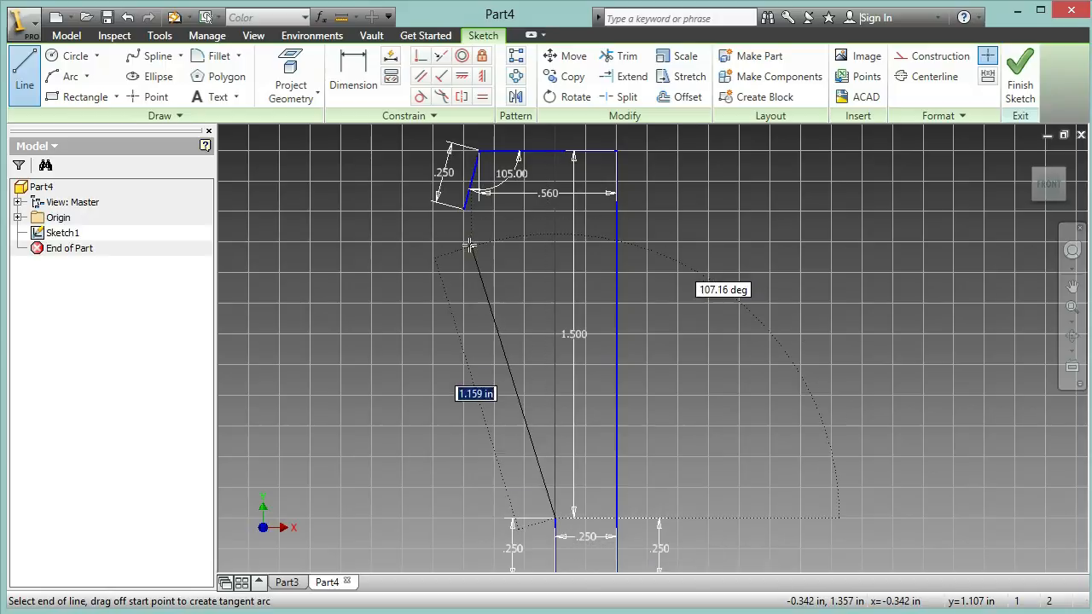
pyautogui.click(465, 209)
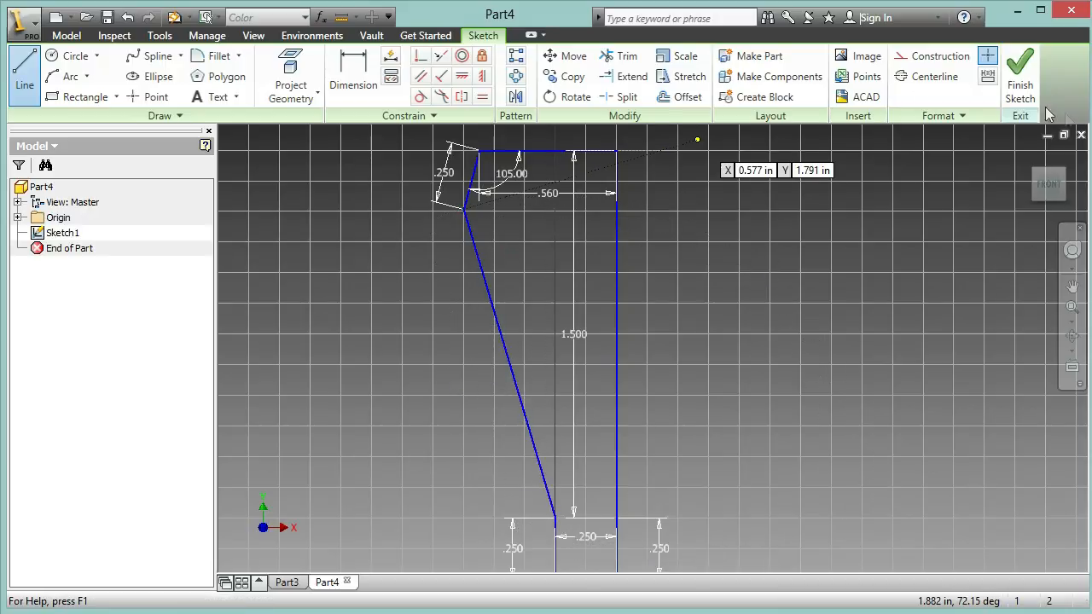
# - Finish the sketch and revolve the profile with Full extents about its 1.5 in vertical edge
pyautogui.click(1016, 86)
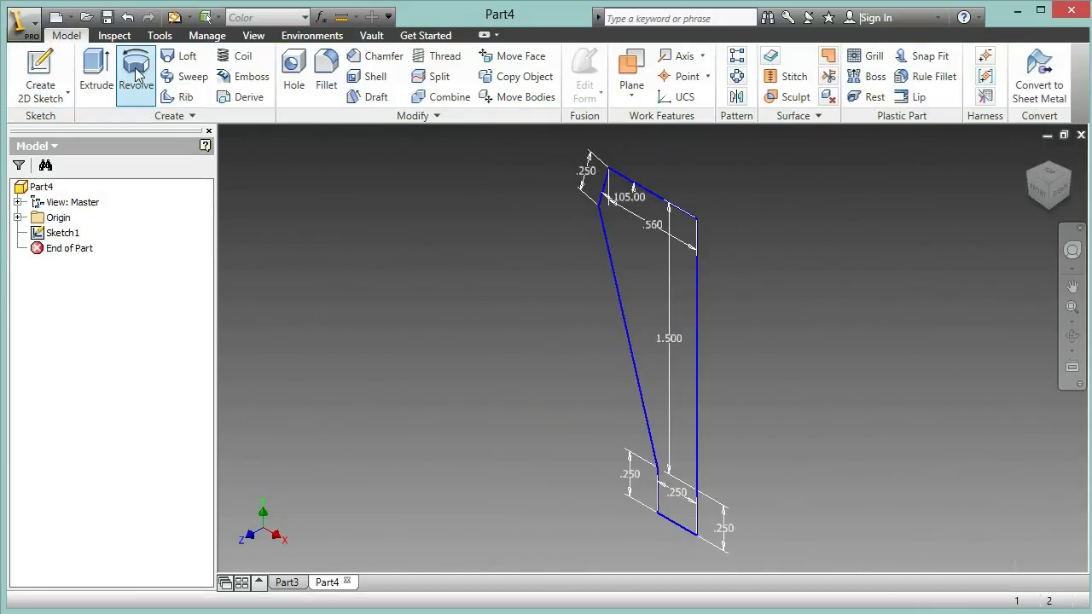
pyautogui.click(136, 73)
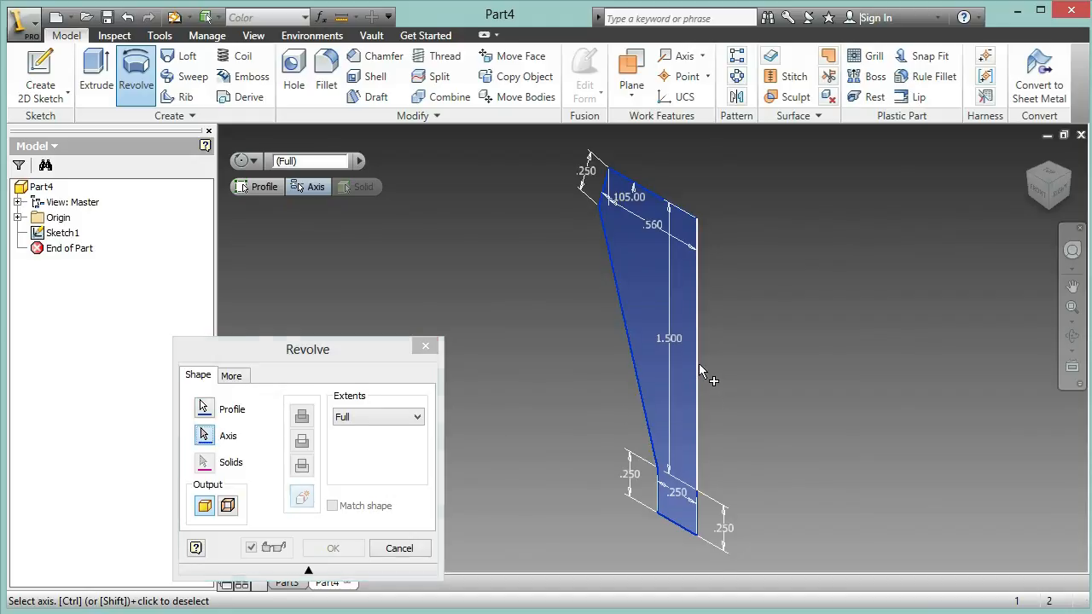
pyautogui.click(698, 366)
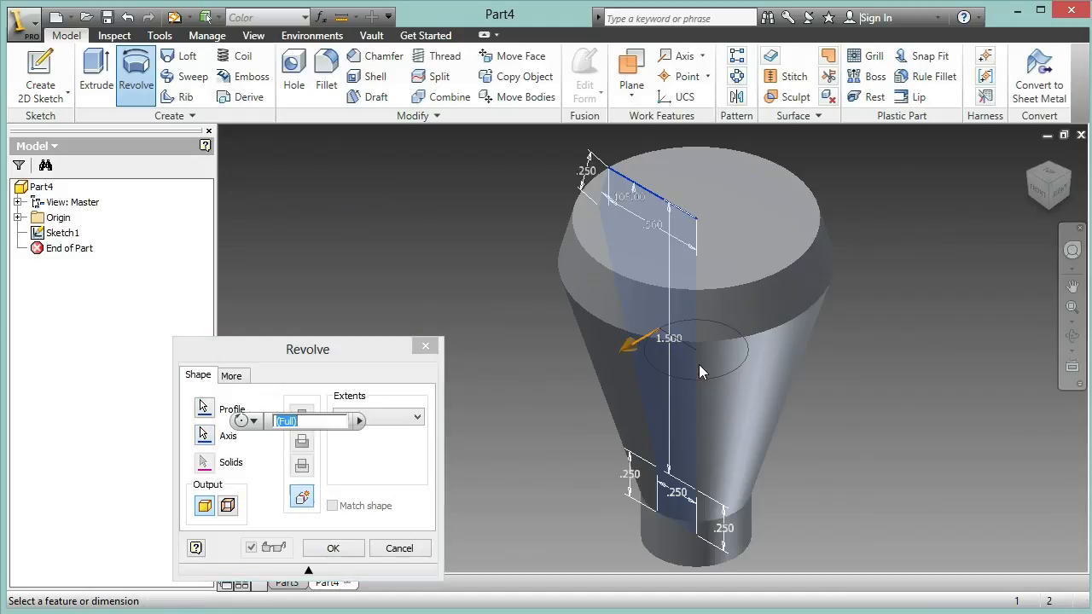
pyautogui.click(333, 549)
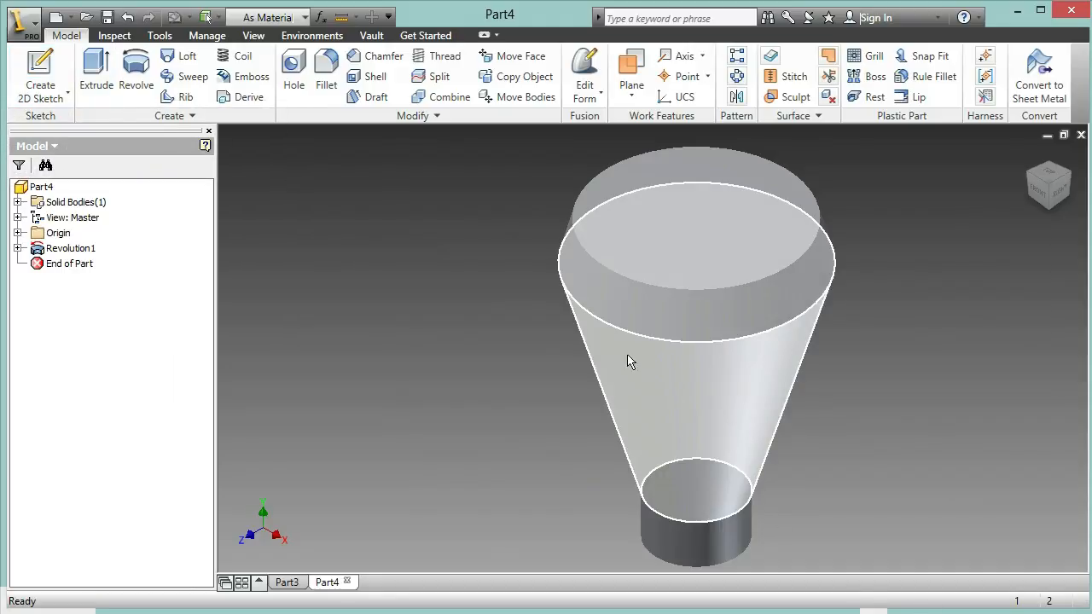
# - Create a sketch on the part's flat top circular face, keeping its projected edge and centre point, and finish it
pyautogui.click(61, 68)
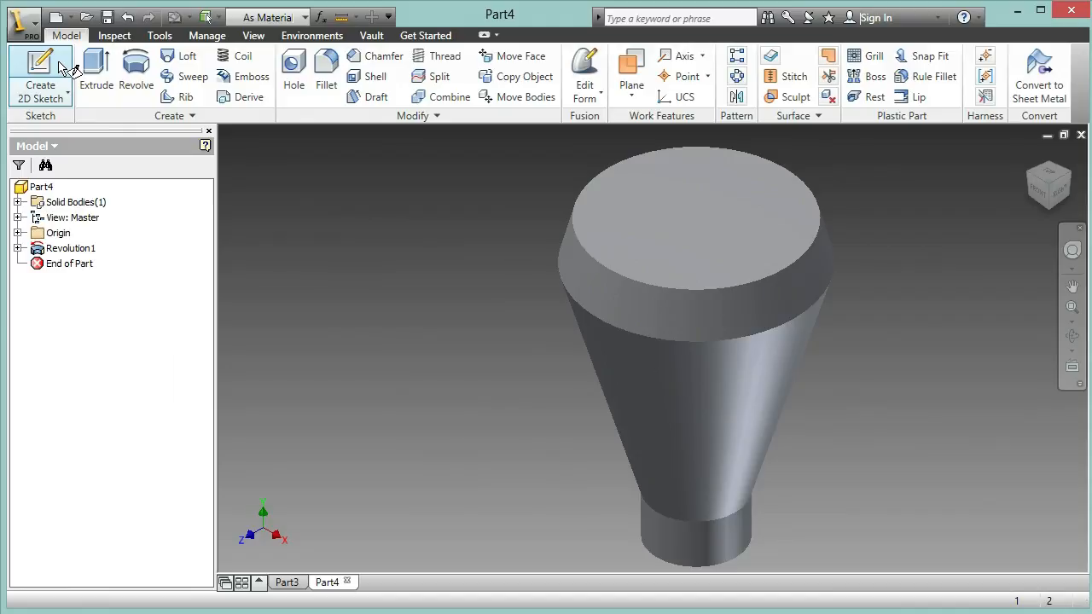
pyautogui.click(658, 196)
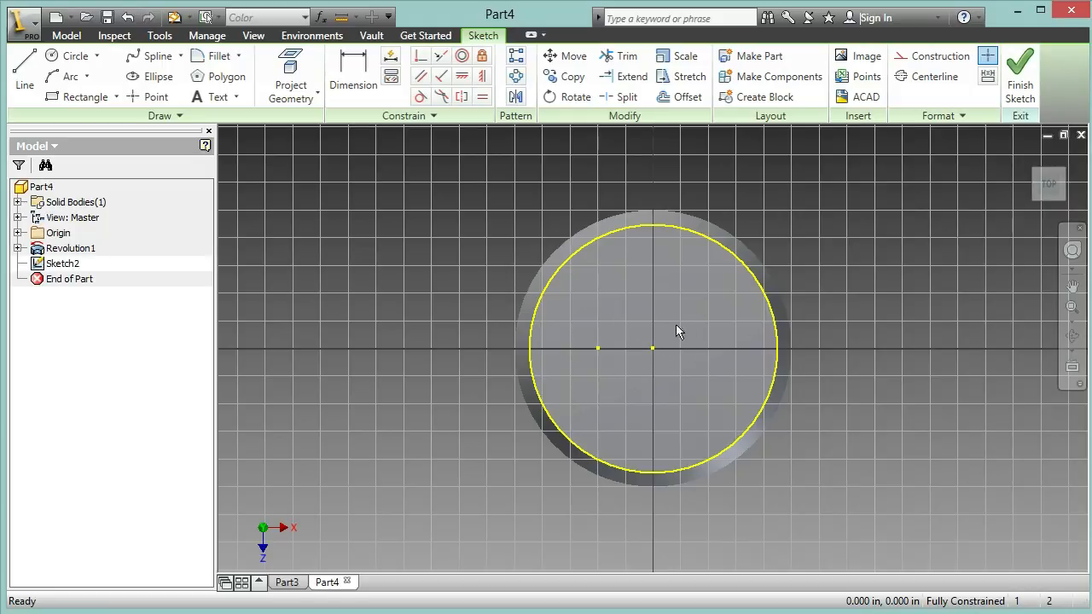
pyautogui.click(1021, 89)
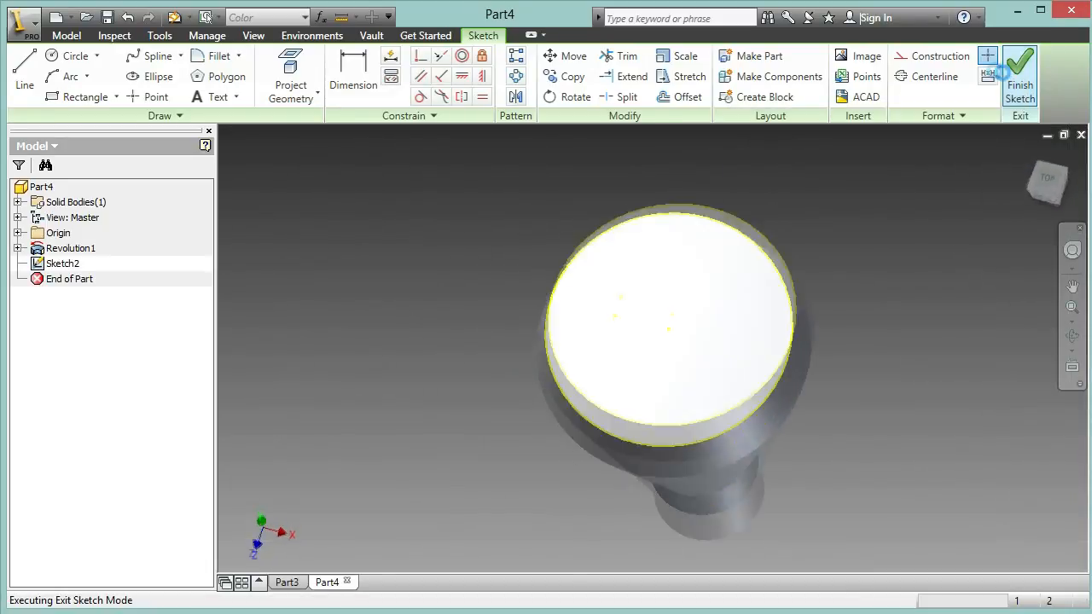
# - Place a counterbored hole at the centre point of the sketch on the part's top face
pyautogui.click(294, 73)
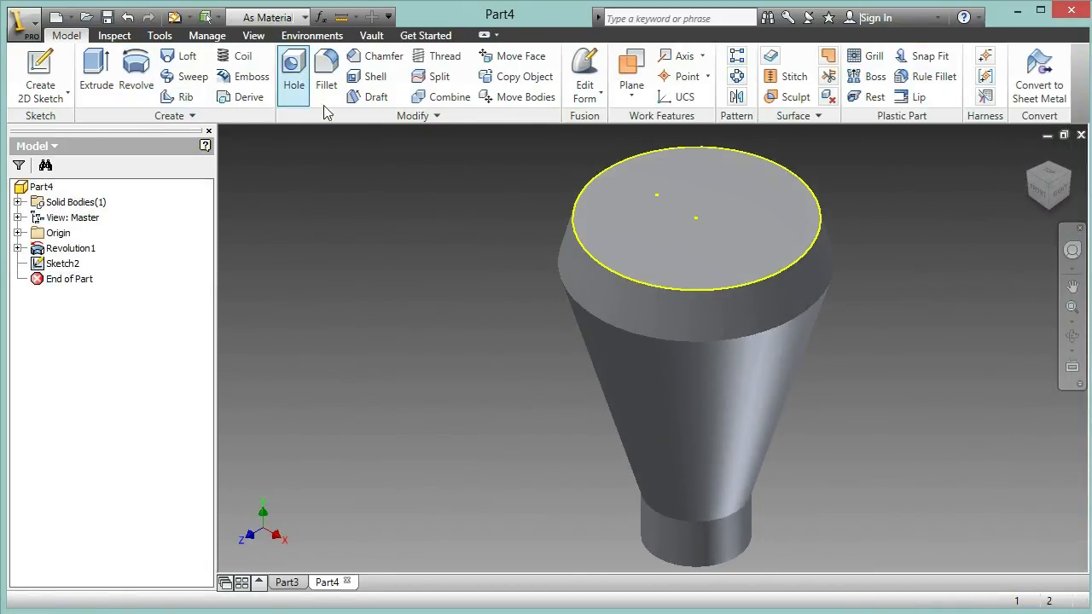
pyautogui.click(695, 219)
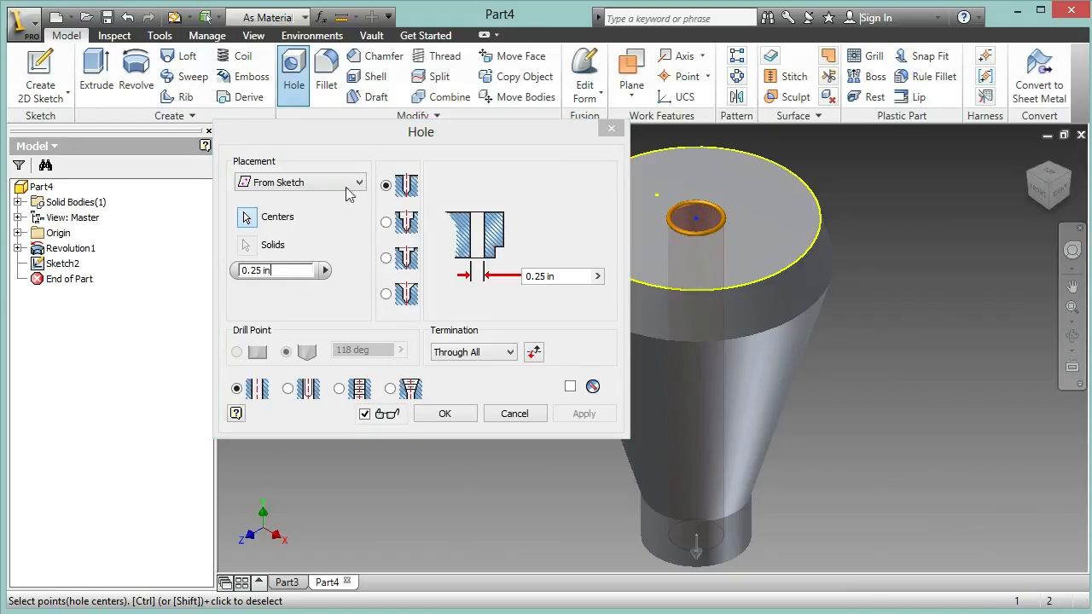
pyautogui.click(401, 131)
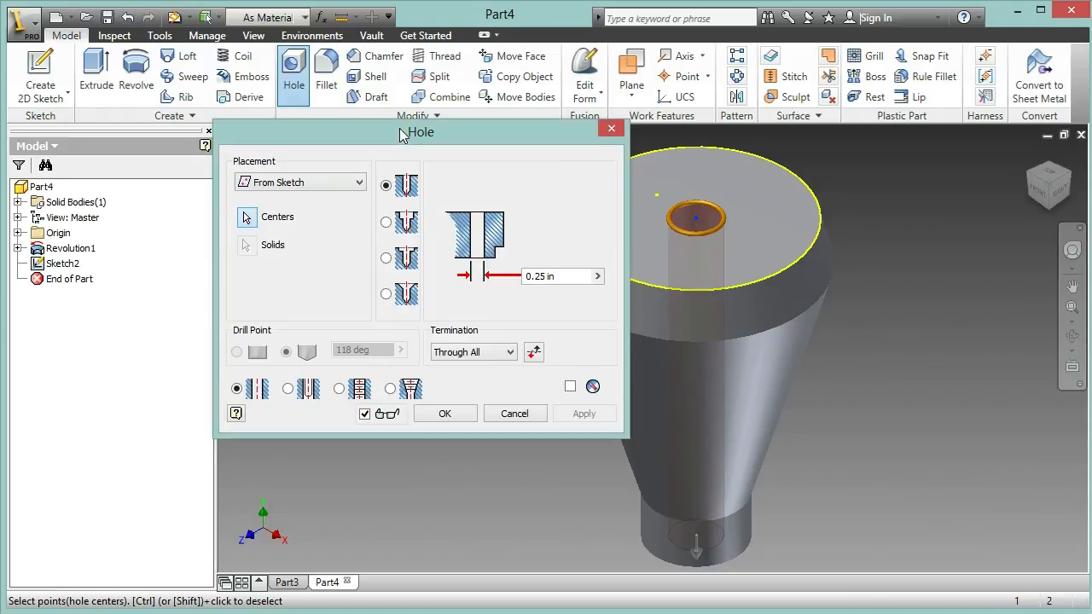
pyautogui.click(385, 224)
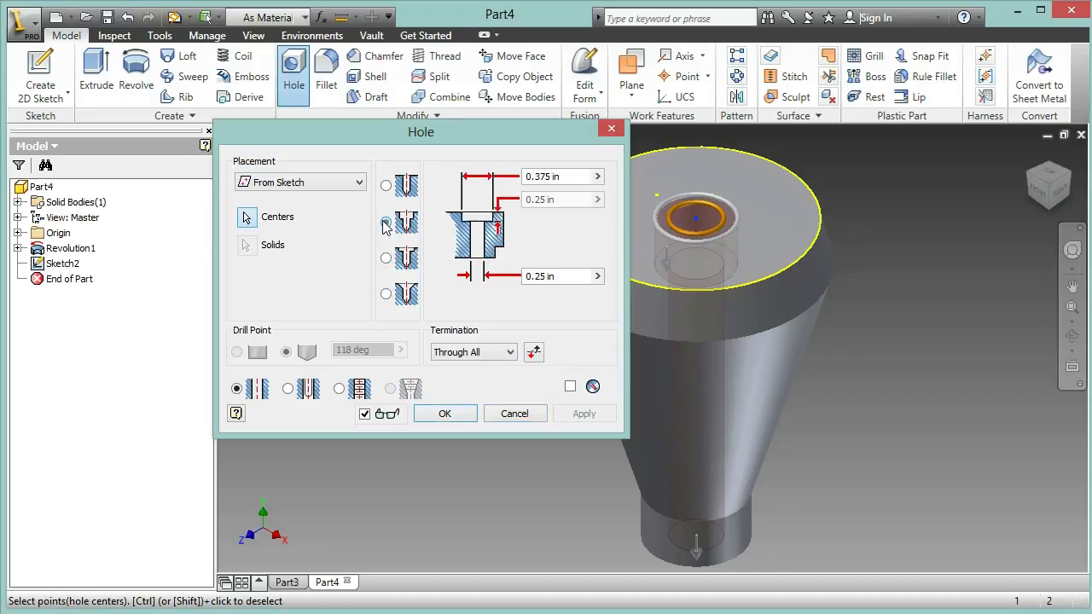
# - Set the counterbore to 0.875 in diameter and 0.375 in depth, and the hole diameter to 0.375 in
pyautogui.click(566, 176)
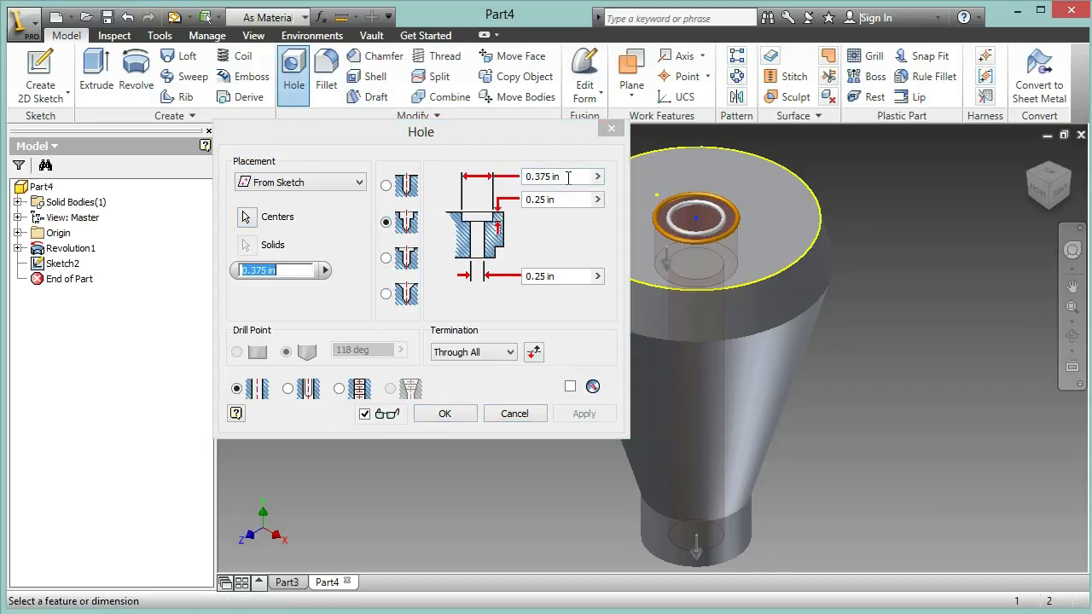
pyautogui.write('.875')
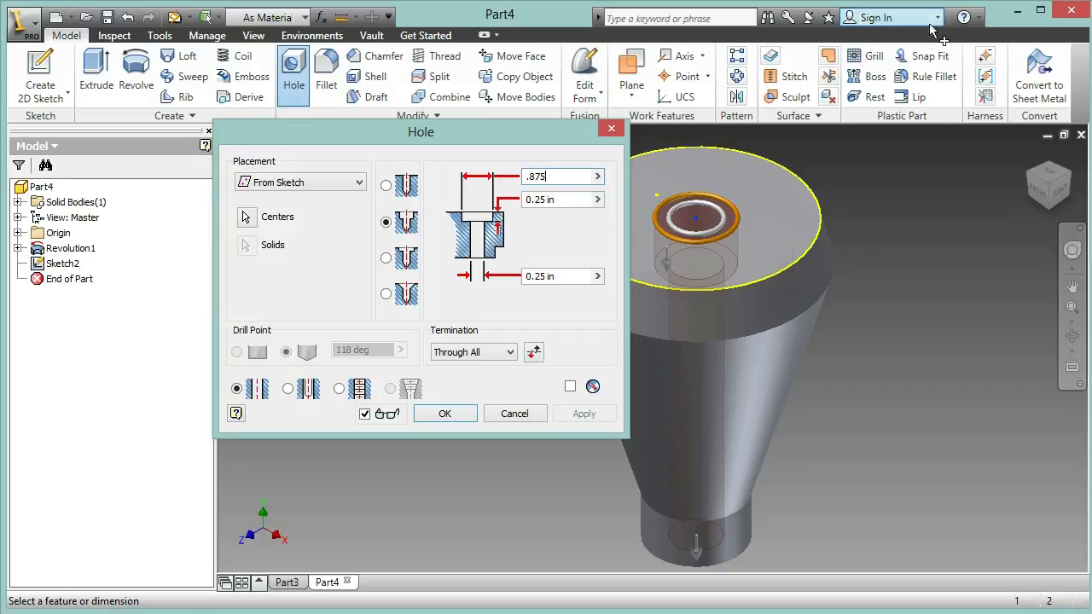
pyautogui.click(583, 198)
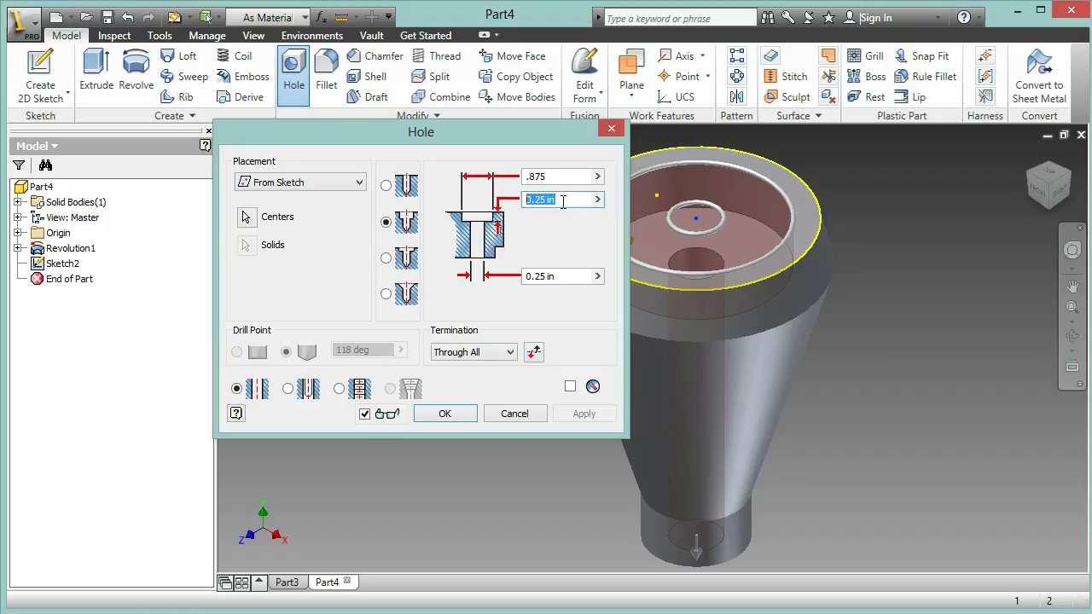
pyautogui.write('.375')
pyautogui.click(555, 281)
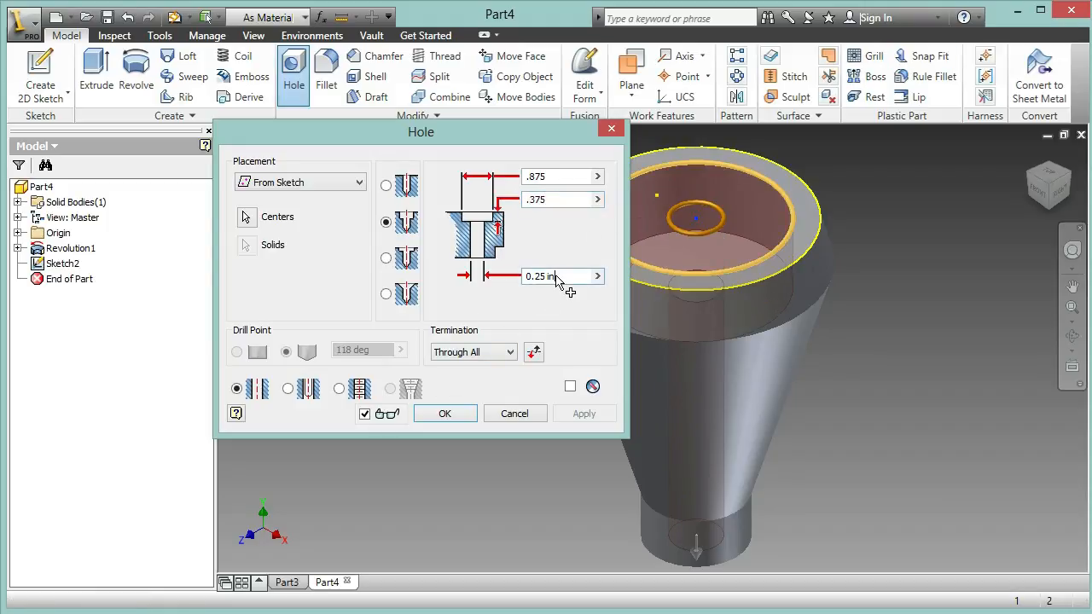
pyautogui.moveTo(561, 276); pyautogui.dragTo(497, 270)
pyautogui.write('.375')
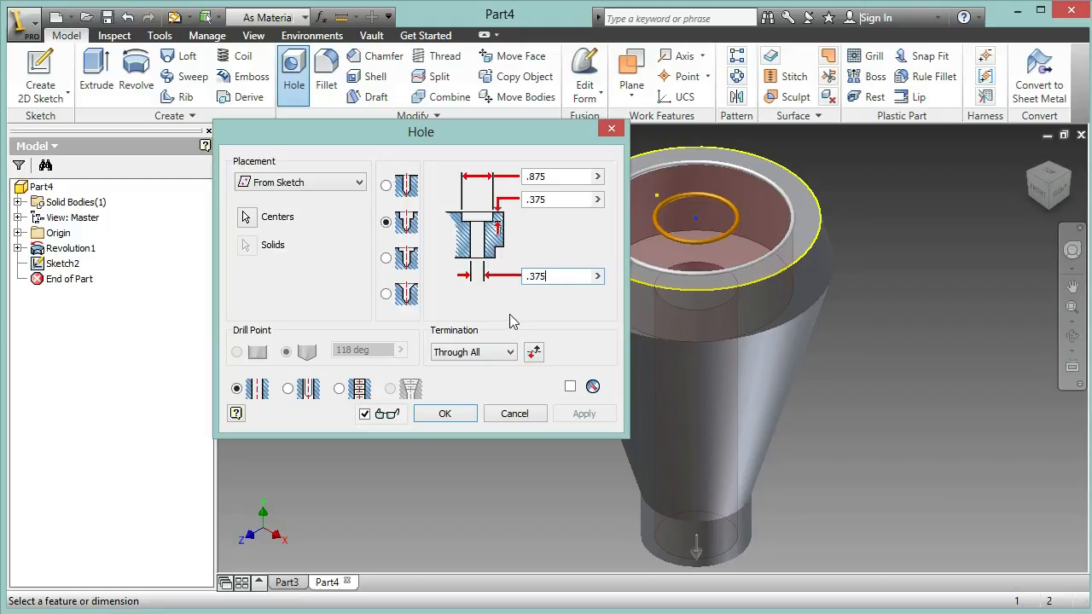
# - End the hole at a distance of 1.5 in with a flat drill point and create it
pyautogui.click(477, 353)
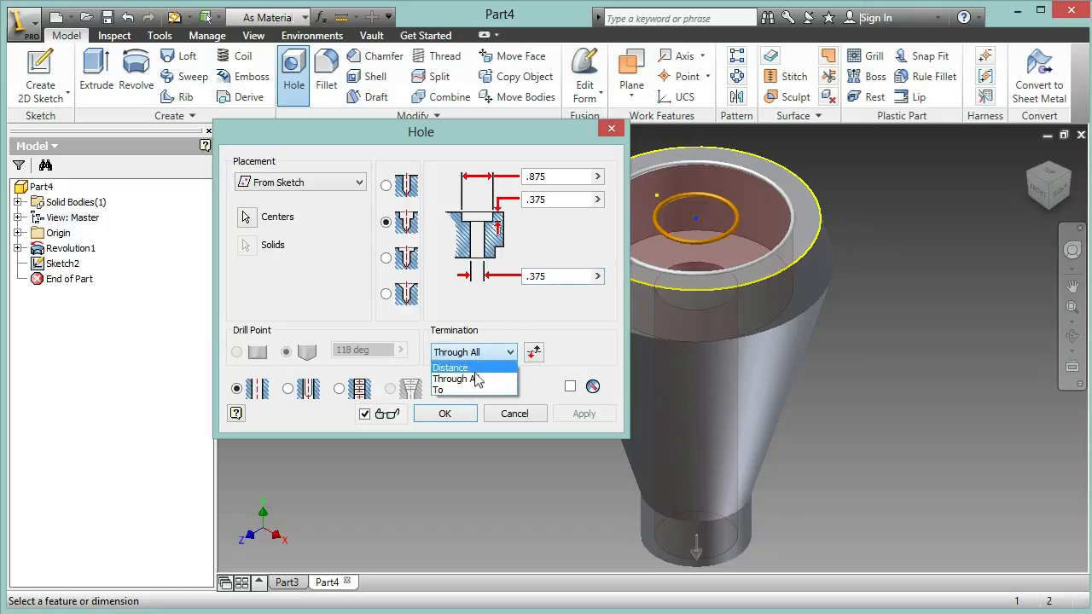
pyautogui.click(474, 367)
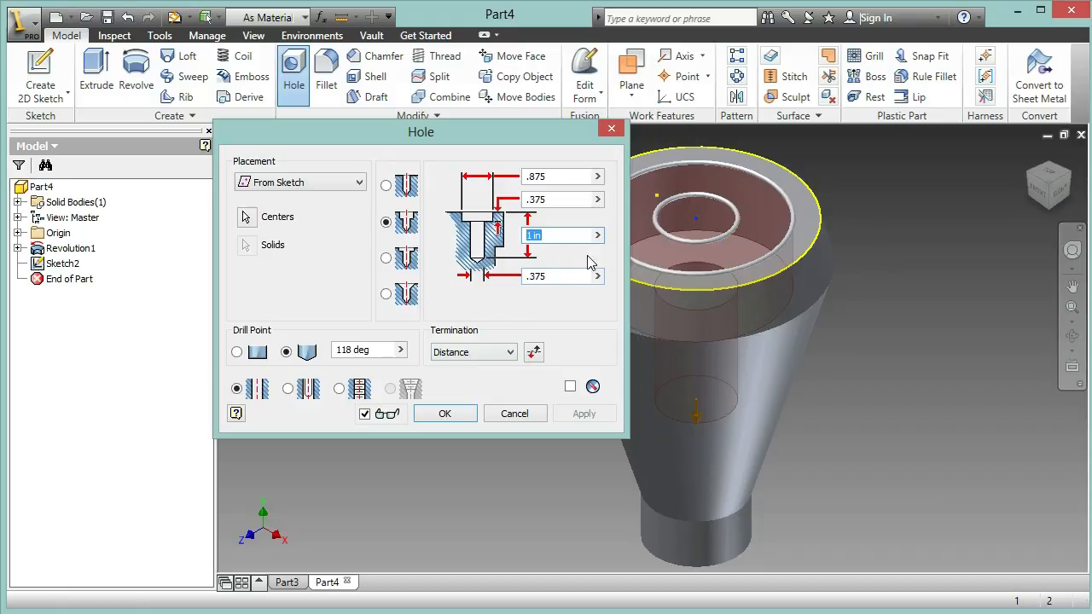
pyautogui.click(466, 357)
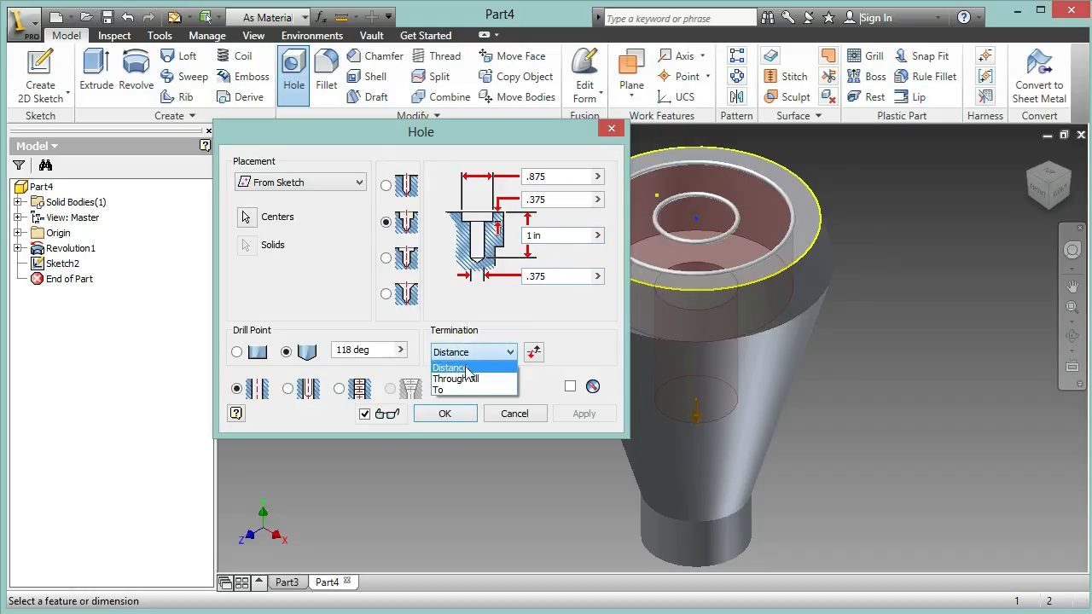
pyautogui.click(476, 365)
pyautogui.click(478, 358)
pyautogui.click(472, 367)
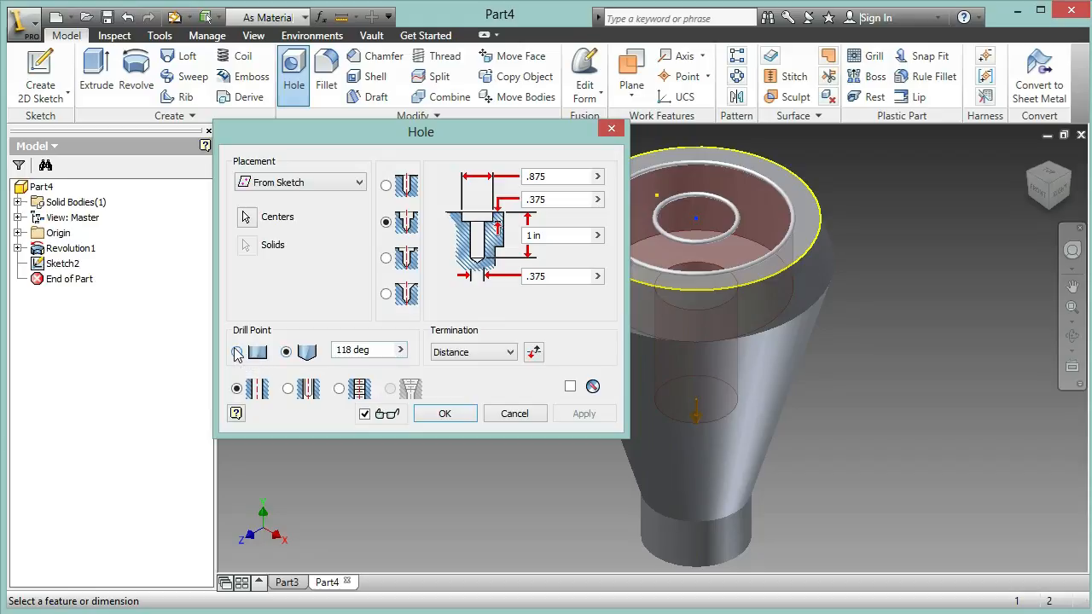
pyautogui.click(237, 351)
pyautogui.click(556, 238)
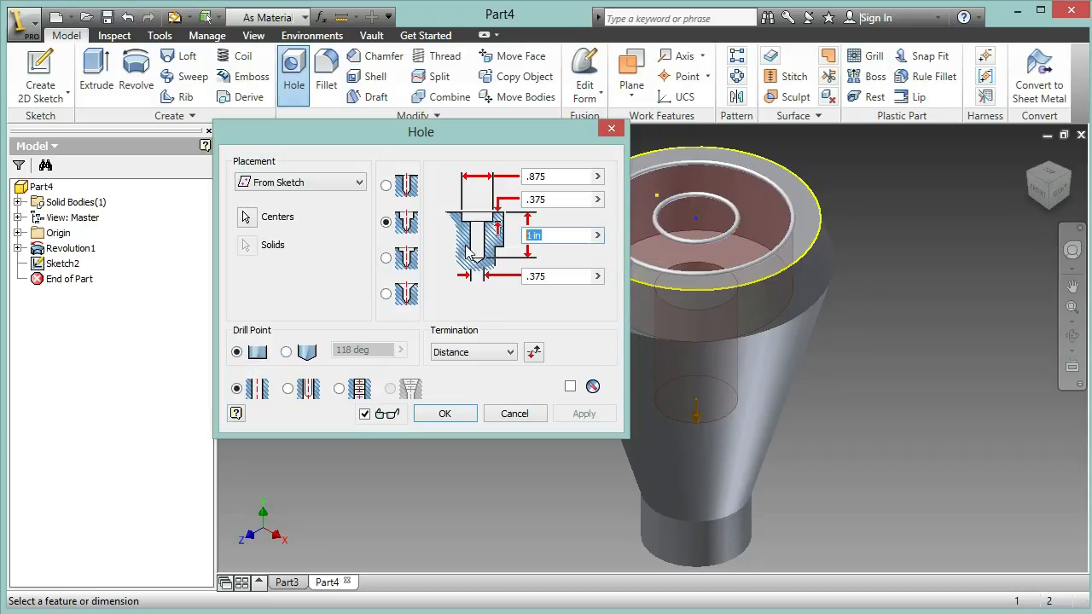
pyautogui.write('1.5')
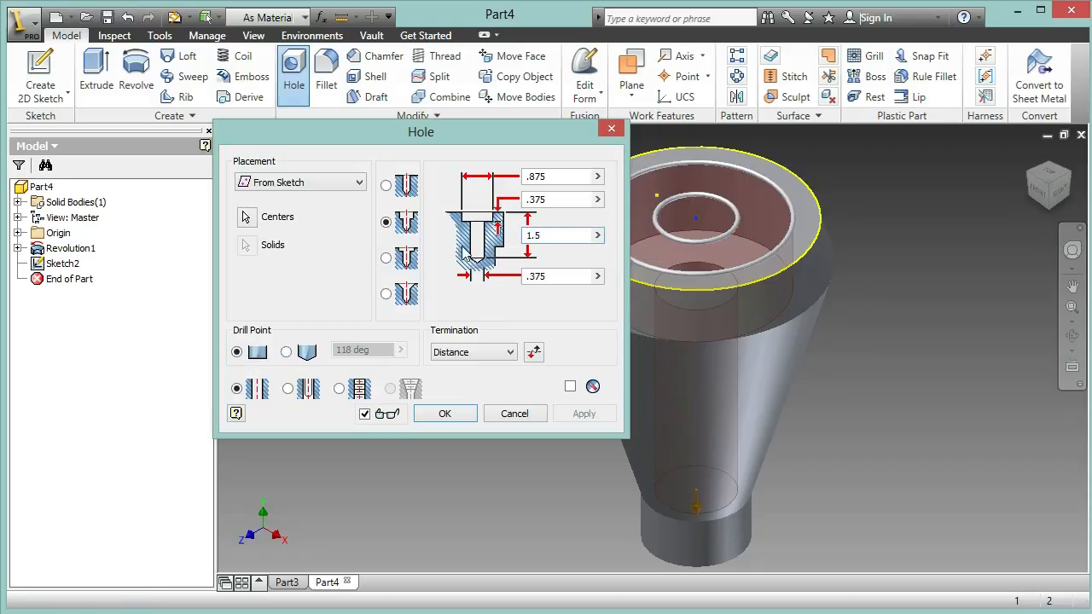
pyautogui.click(444, 415)
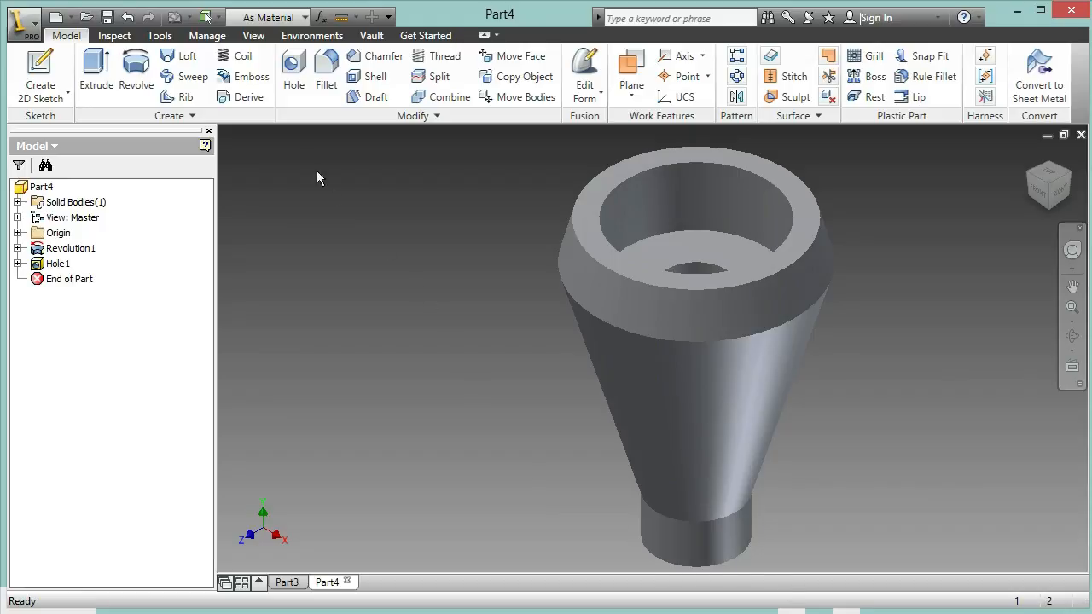
# - Create a new part and sketch a rectangle about 0.82 by 0.28 in, up and to the right from the origin
pyautogui.click(56, 18)
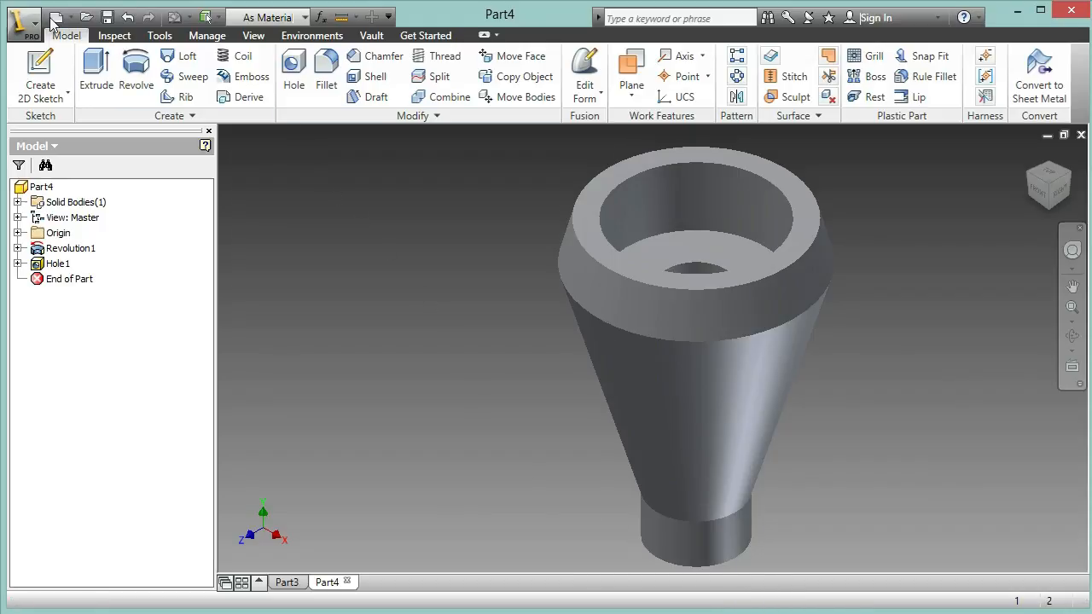
pyautogui.doubleClick(275, 277)
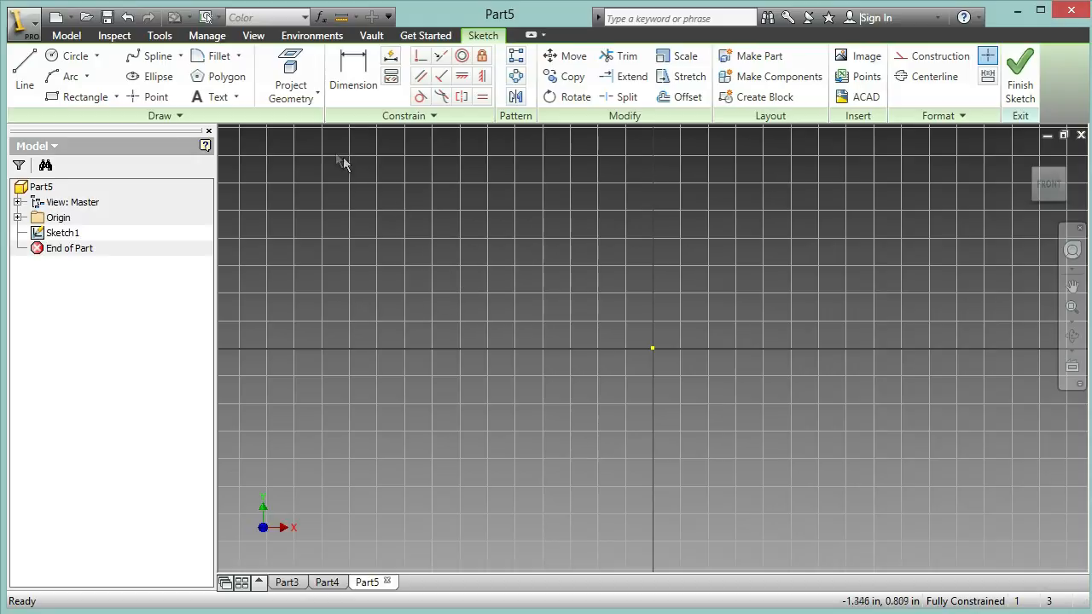
pyautogui.click(81, 97)
pyautogui.click(653, 347)
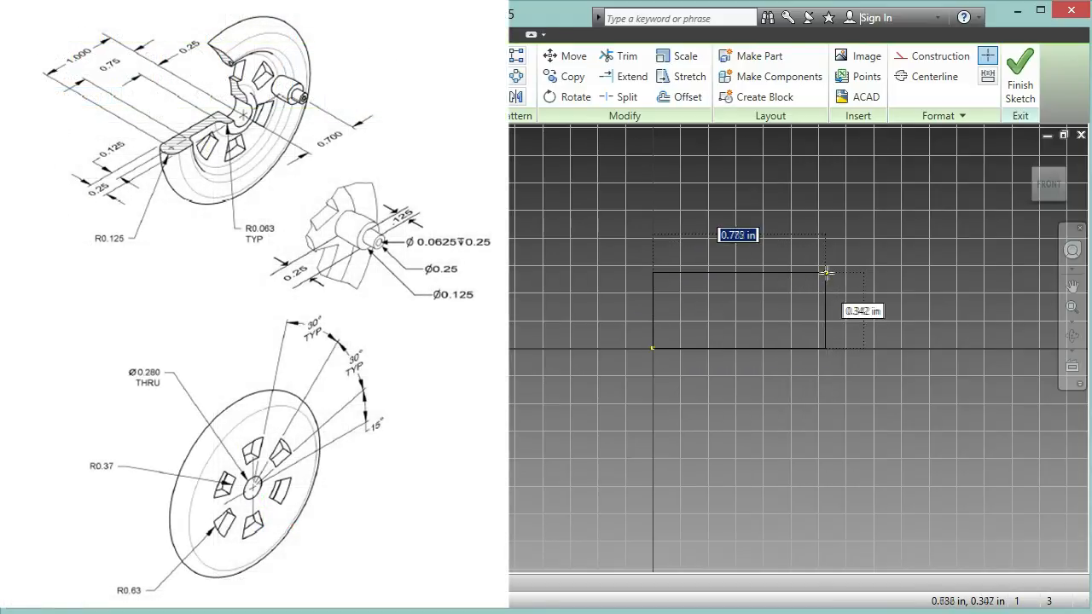
pyautogui.click(835, 285)
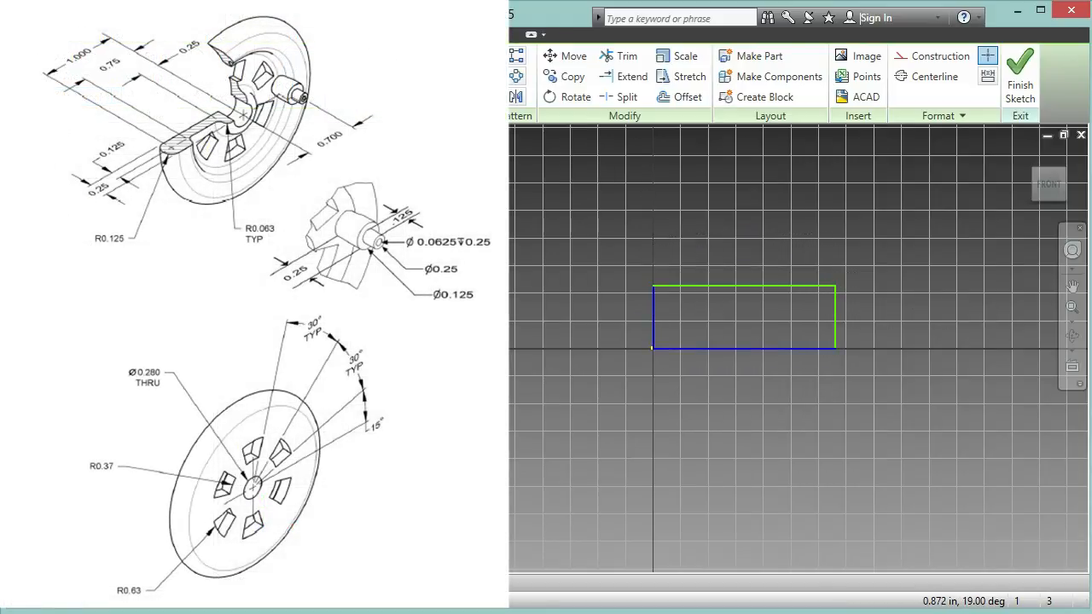
# - Dimension the rectangle to 1 in wide and 0.25 in high
pyautogui.click(351, 75)
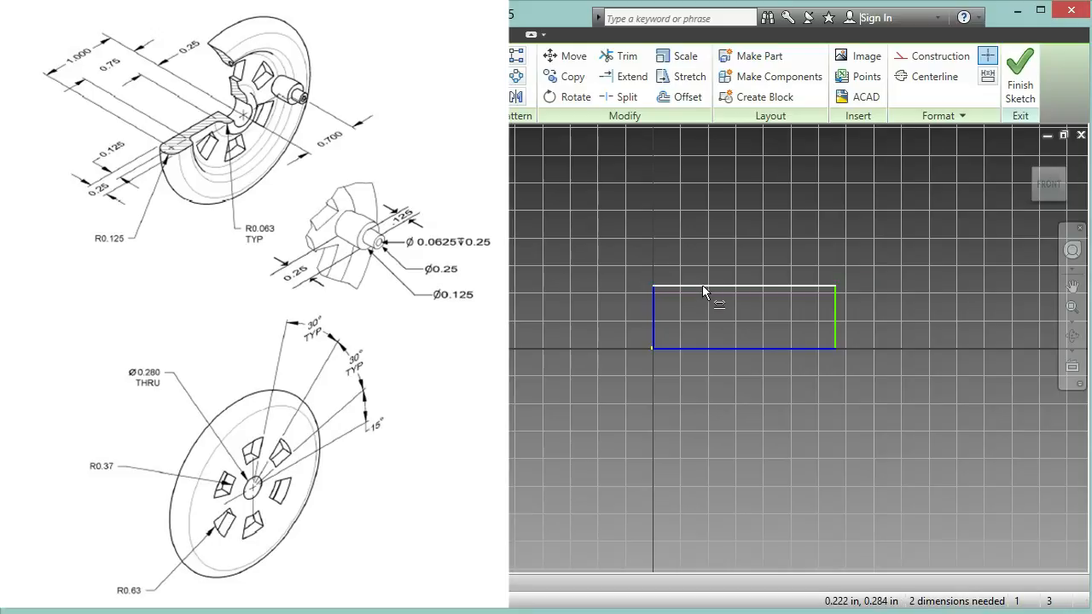
pyautogui.click(746, 286)
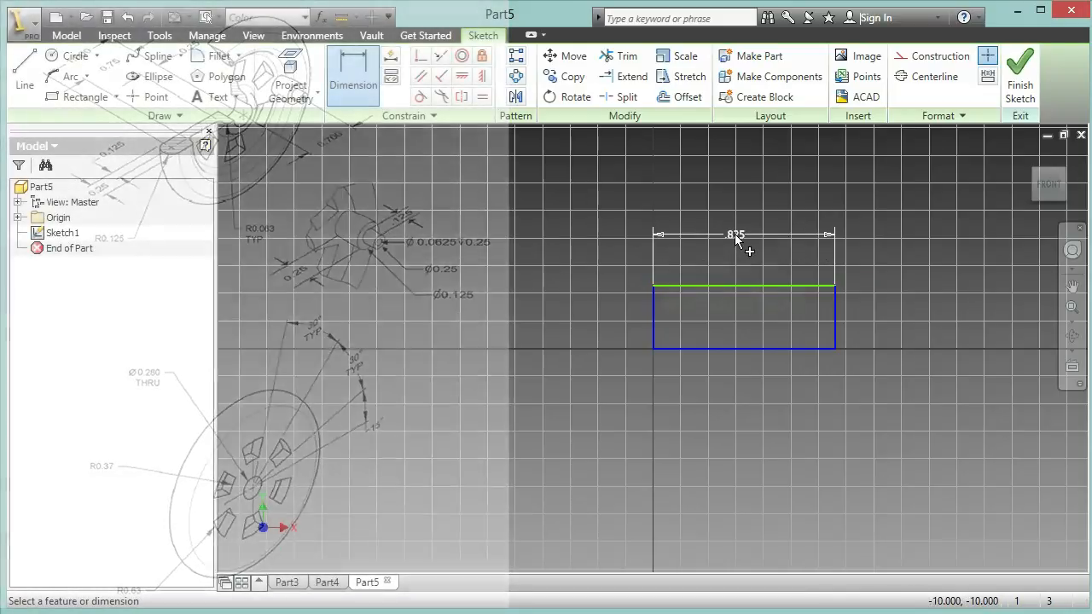
pyautogui.click(736, 241)
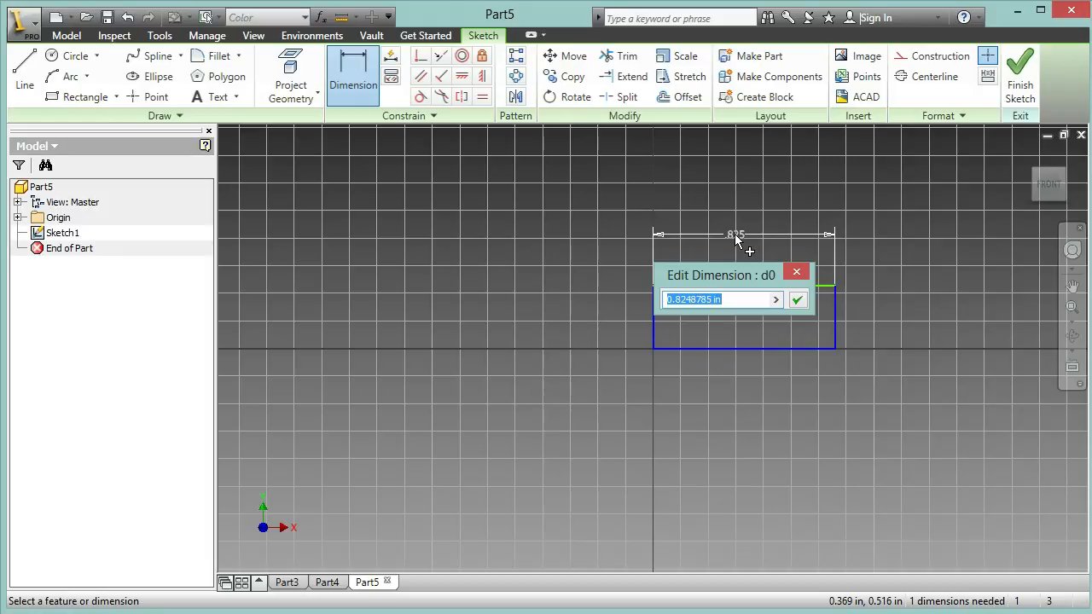
pyautogui.write('1')
pyautogui.press('Return')
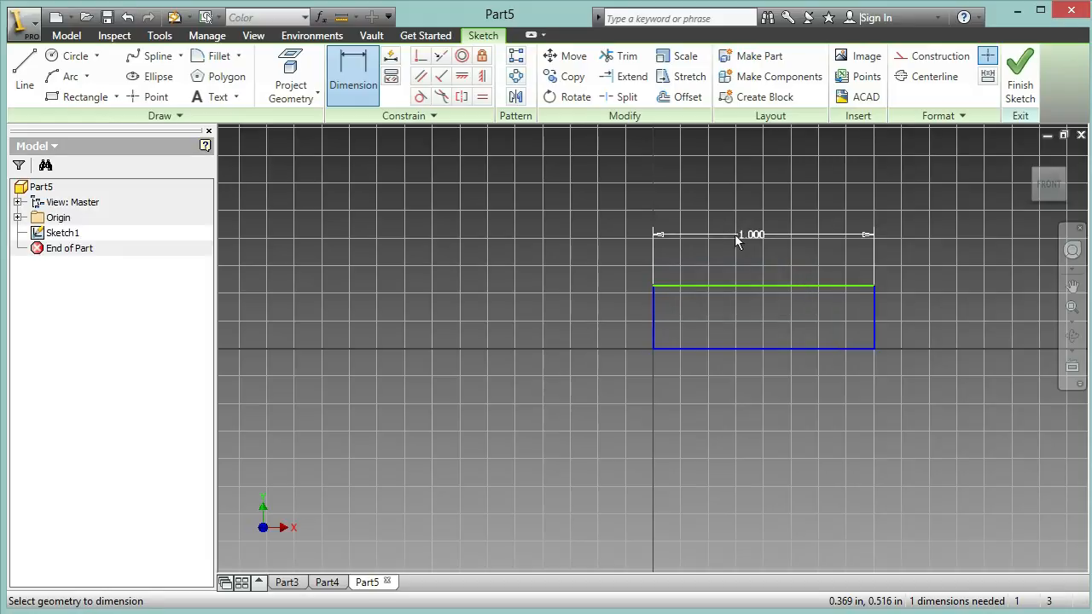
pyautogui.click(873, 321)
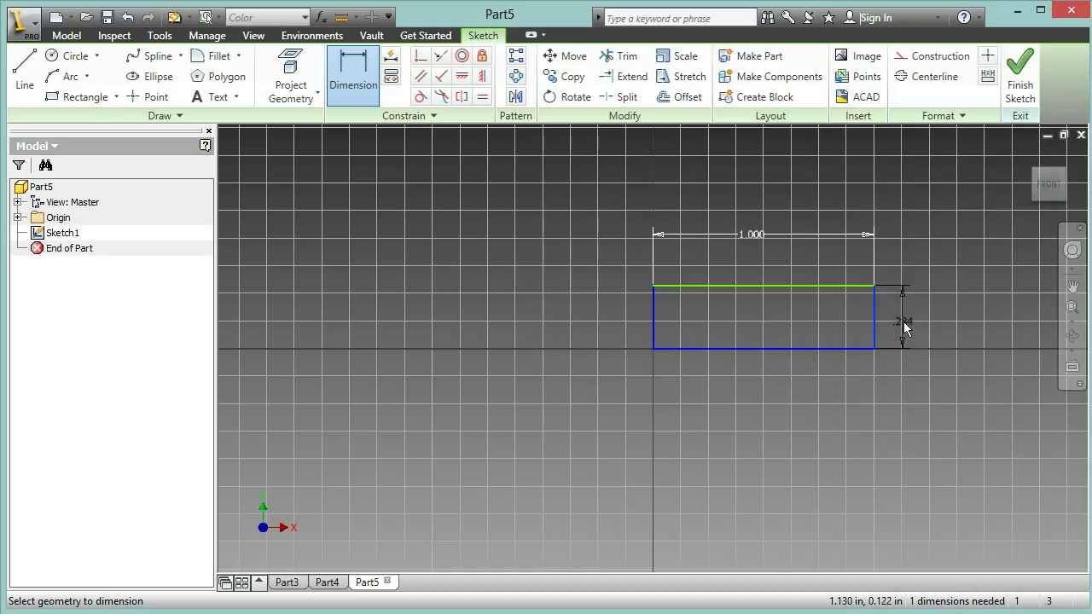
pyautogui.click(906, 329)
pyautogui.write('.25')
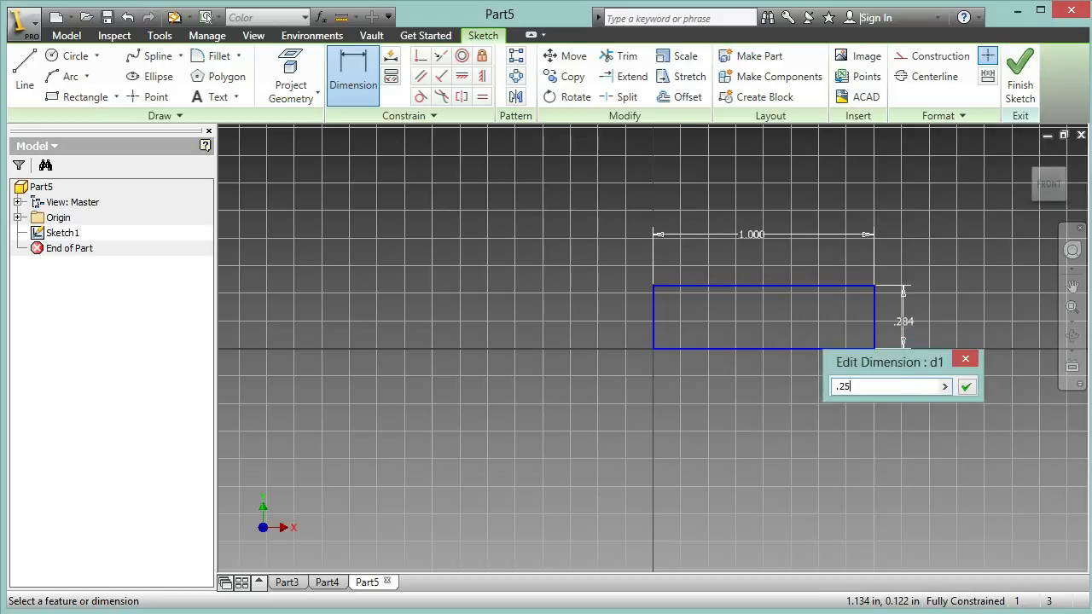
pyautogui.press('Return')
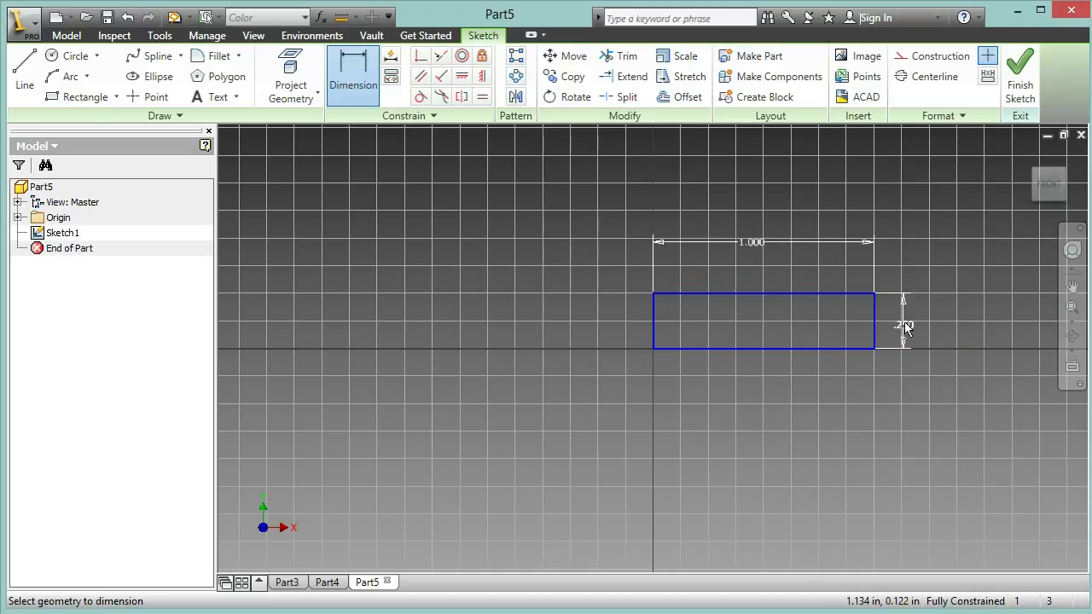
# - Draw an outward-bulging semicircular arc of about 0.125 in radius between the ends of the rectangle's left edge
pyautogui.click(26, 72)
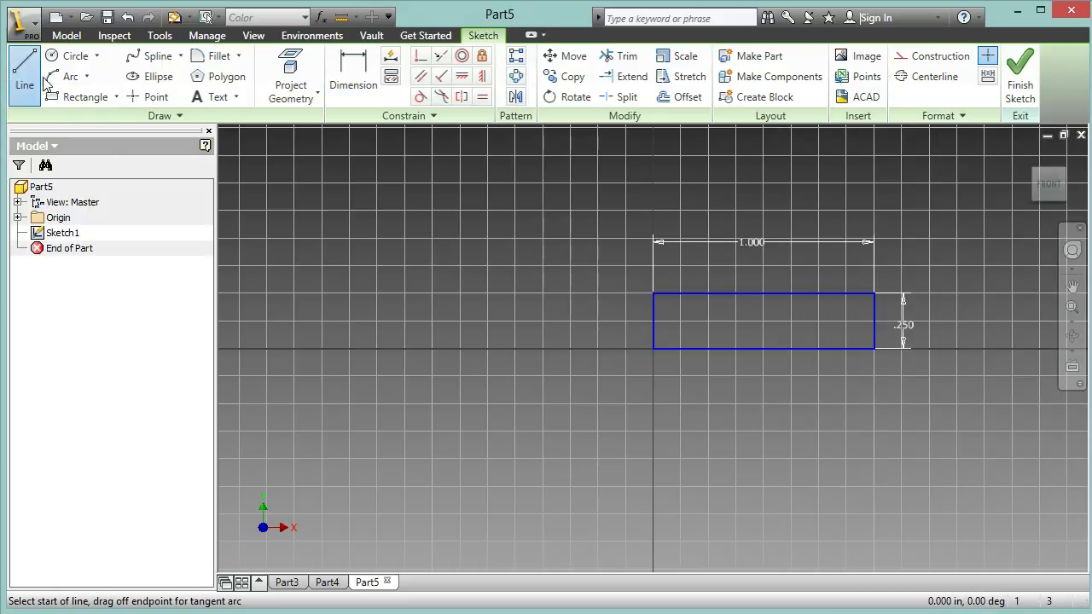
pyautogui.click(69, 75)
pyautogui.click(653, 293)
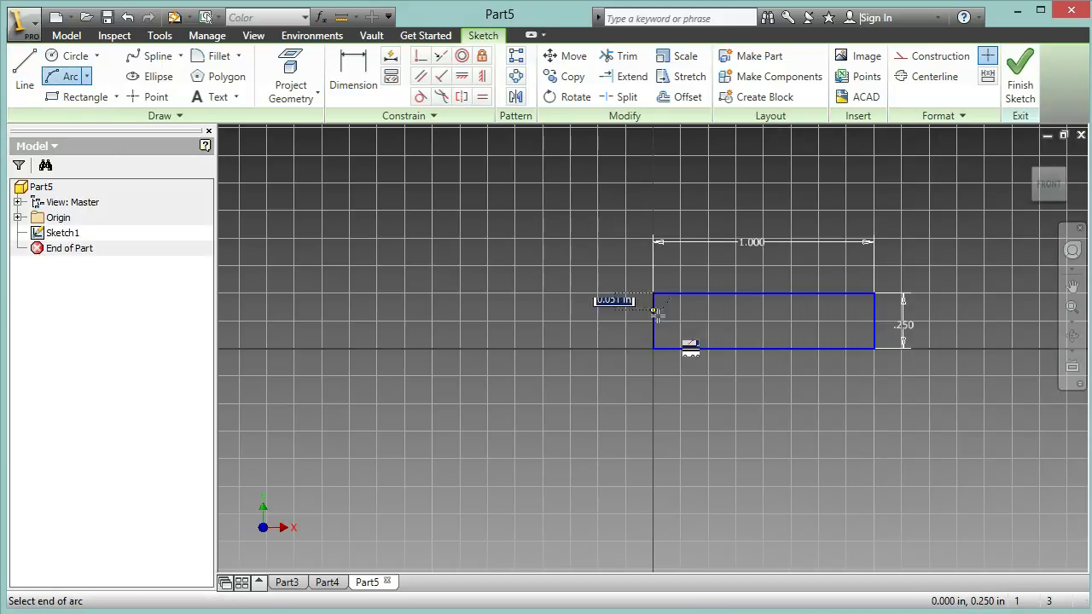
pyautogui.click(653, 348)
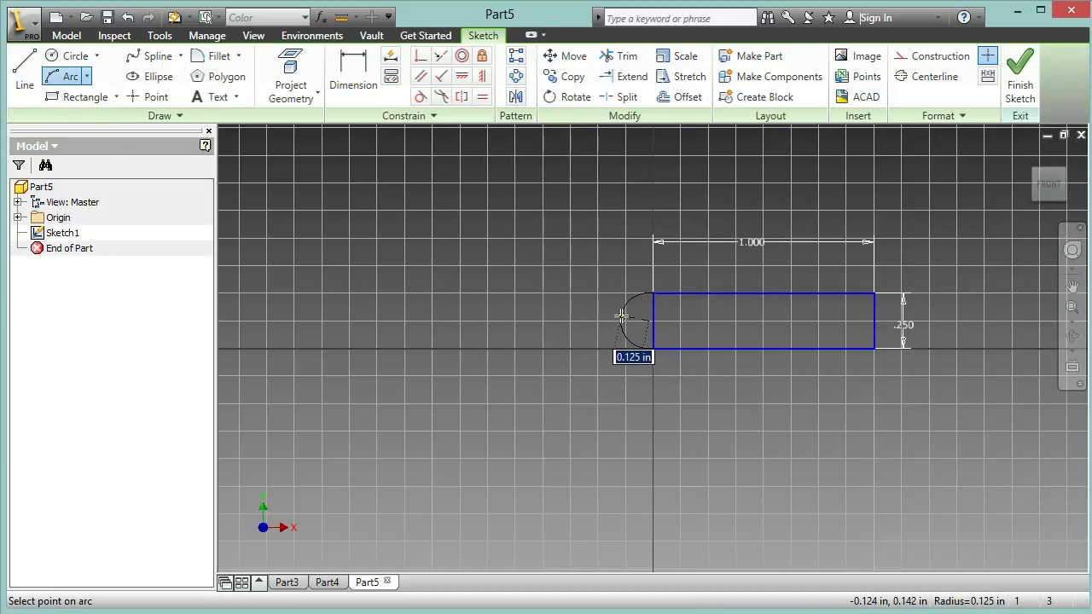
pyautogui.click(628, 320)
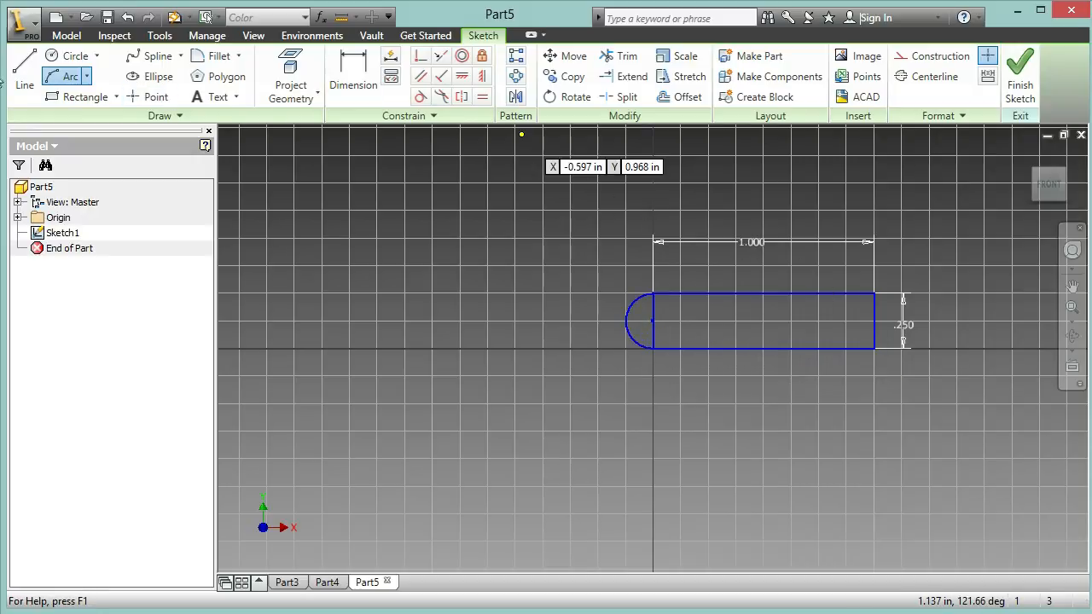
# - Draw a horizontal line across the rectangle from the midpoint of its left edge to the midpoint of its right edge
pyautogui.click(24, 69)
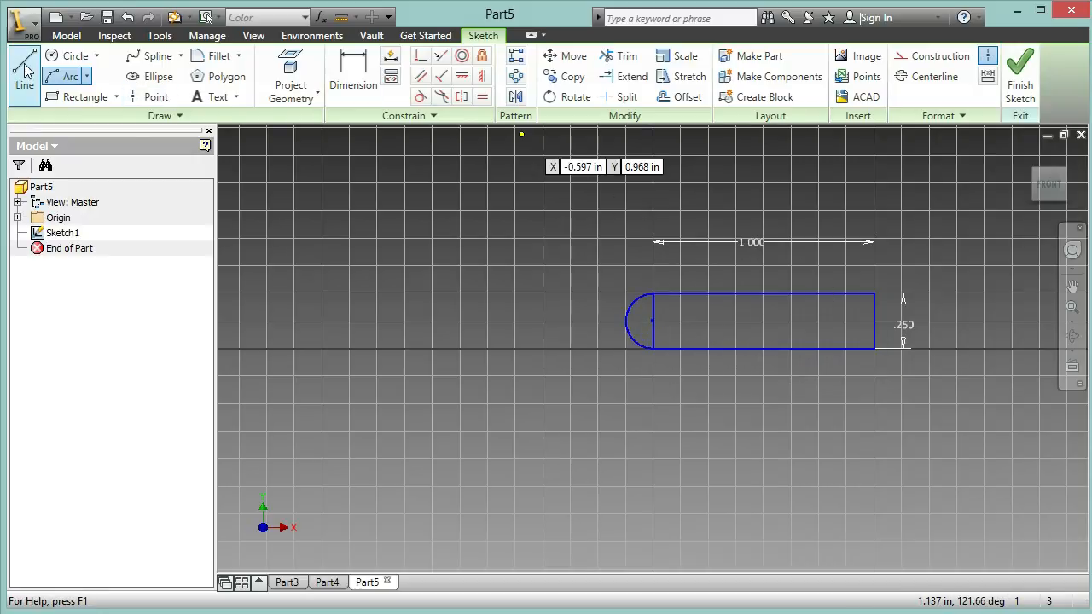
pyautogui.click(654, 320)
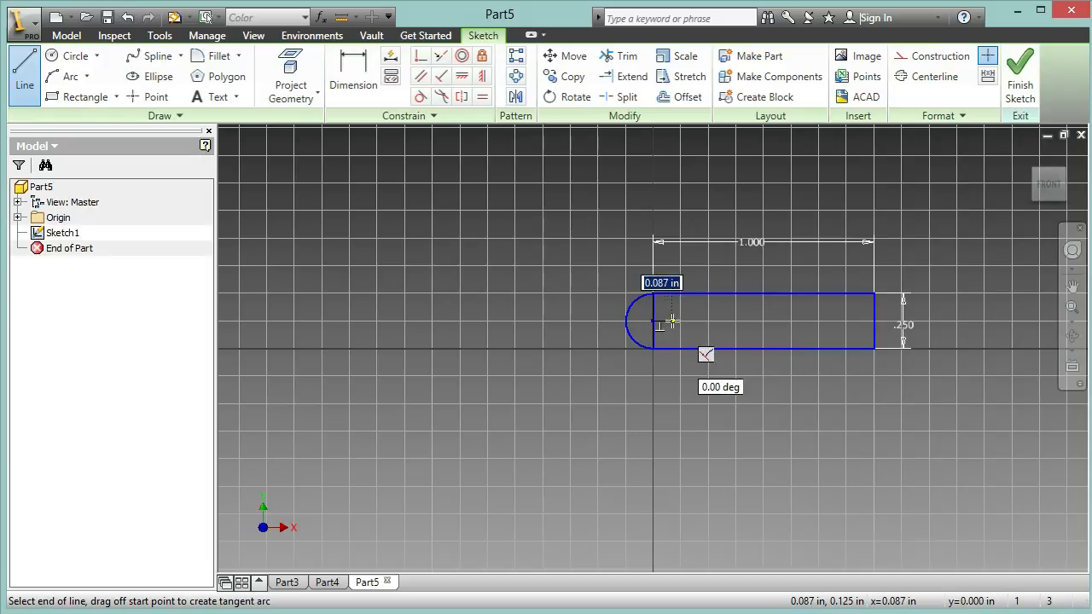
pyautogui.doubleClick(873, 321)
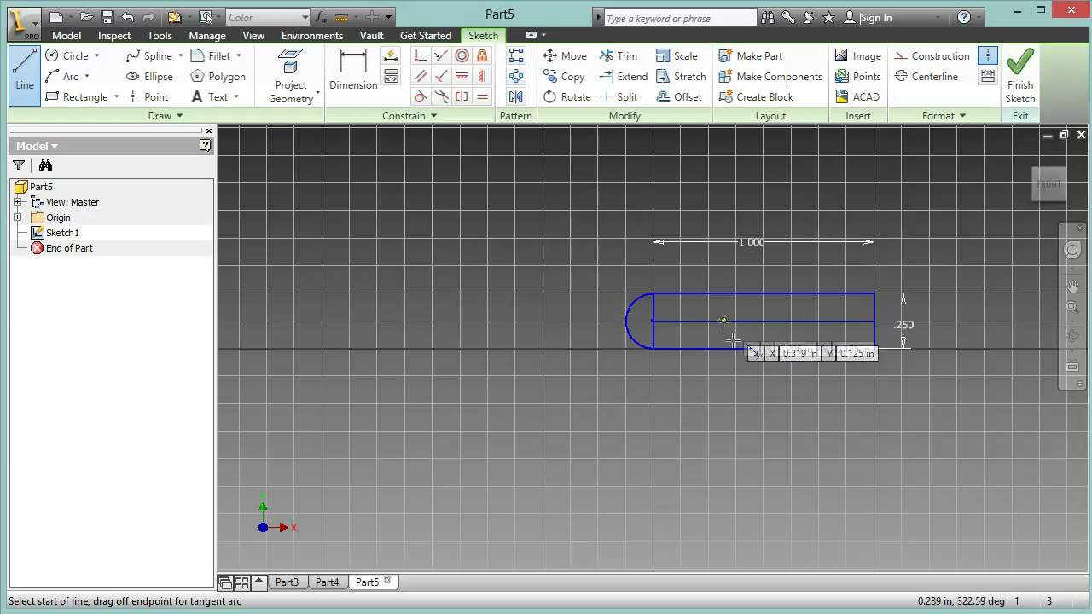
# - Draw two vertical lines from the rectangle's lower edge up to the middle line, each 0.25 in in from one end
pyautogui.click(652, 348)
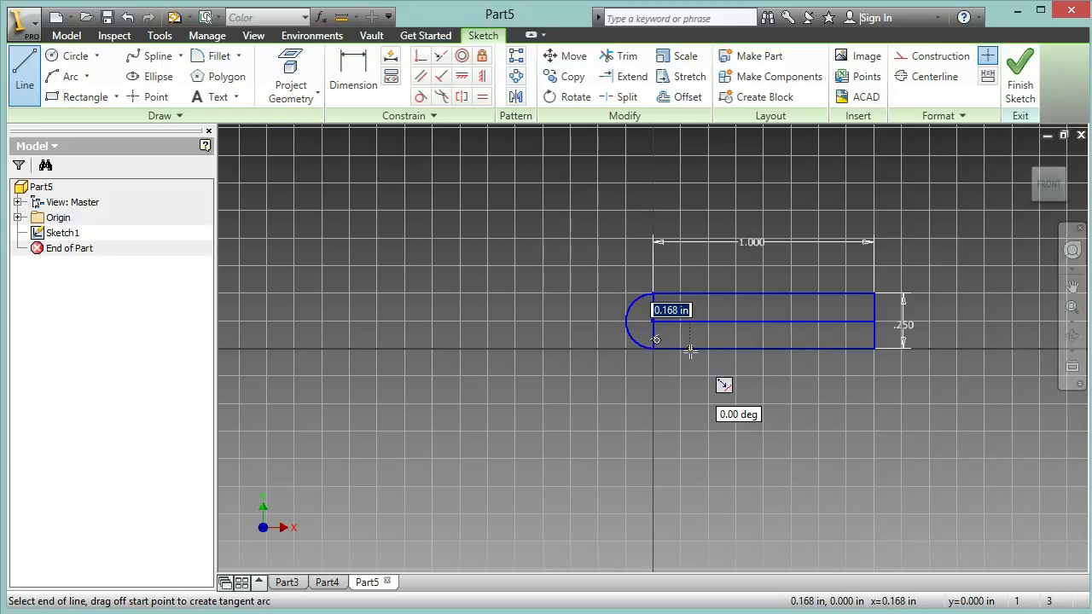
pyautogui.write('.25')
pyautogui.press('Return')
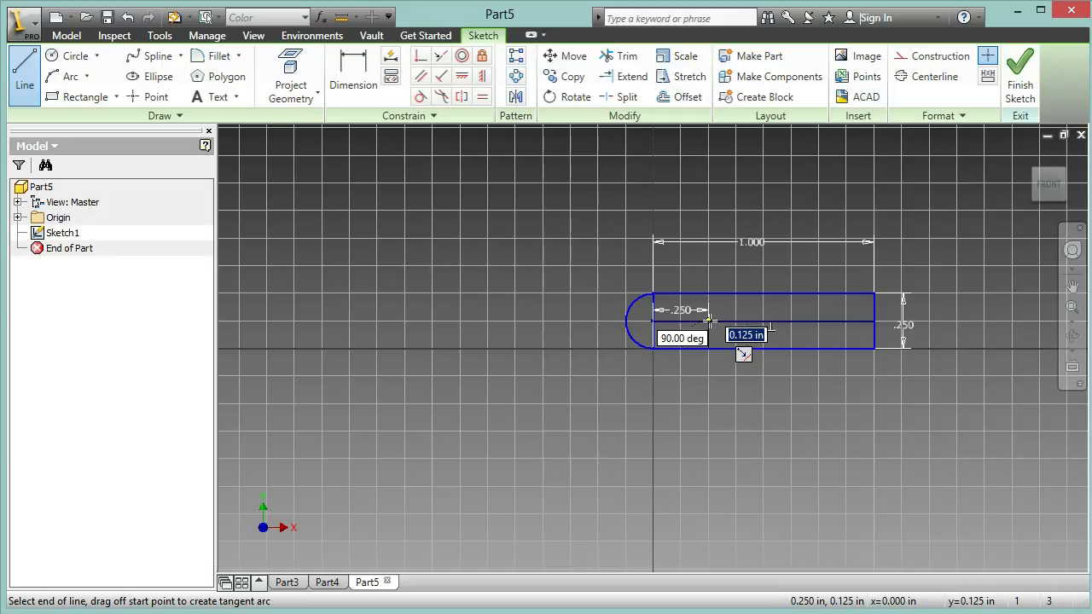
pyautogui.doubleClick(708, 349)
pyautogui.click(874, 349)
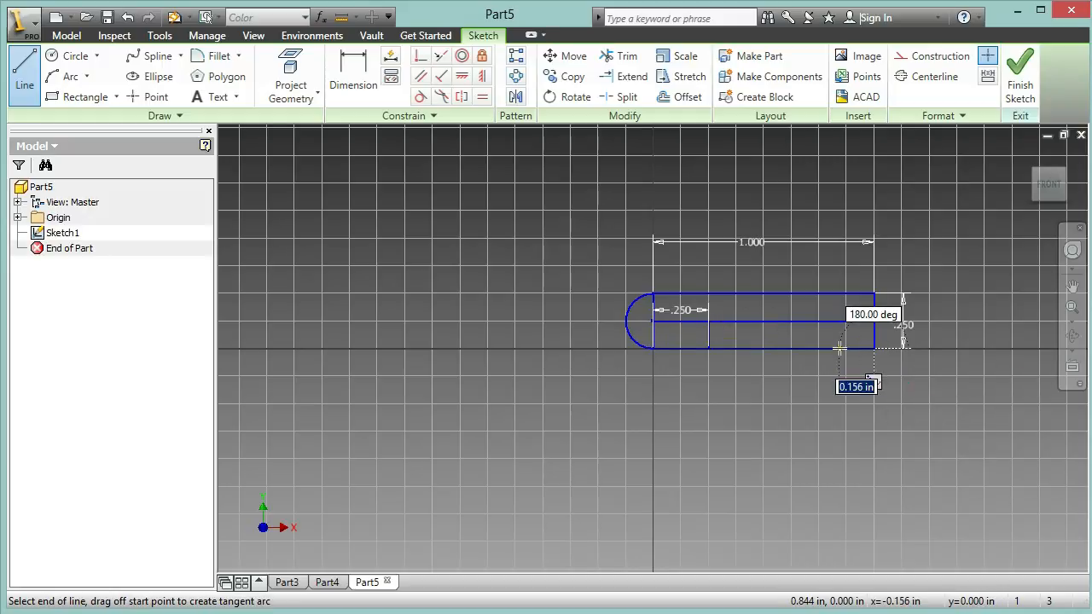
pyautogui.write('.')
pyautogui.press('Return')
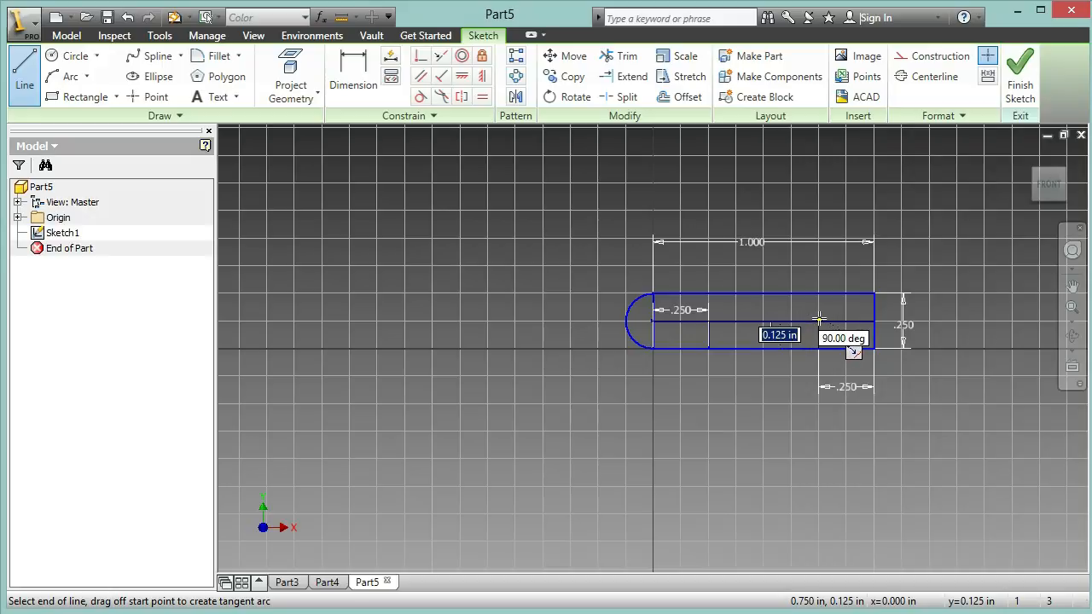
pyautogui.click(819, 321)
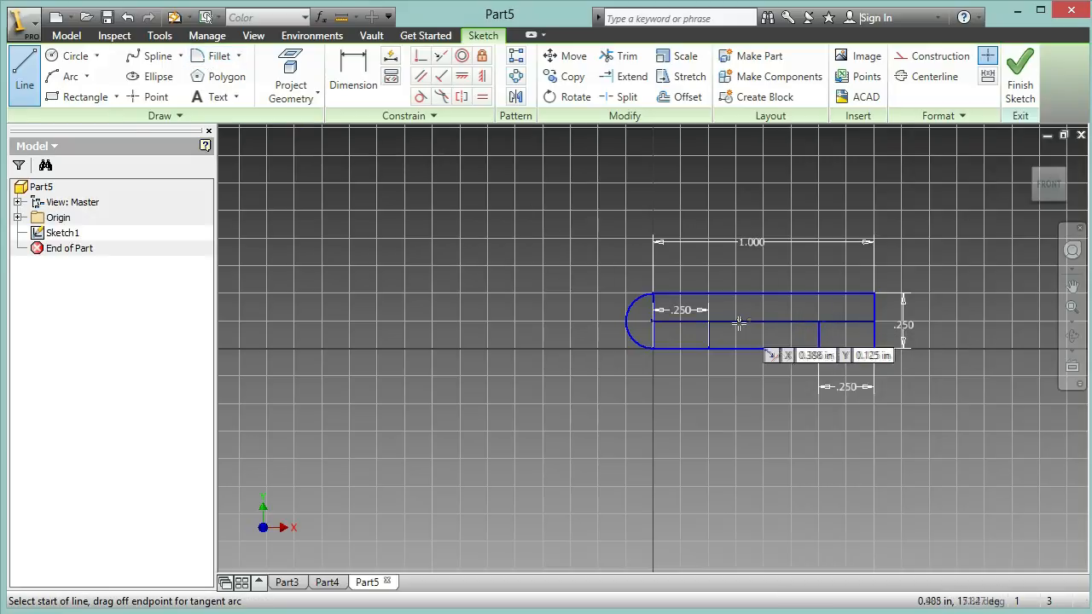
# - Round the two upper and two lower corners of the recess in the profile's underside with 0.0625 in fillets
pyautogui.scroll(3, 739, 325)
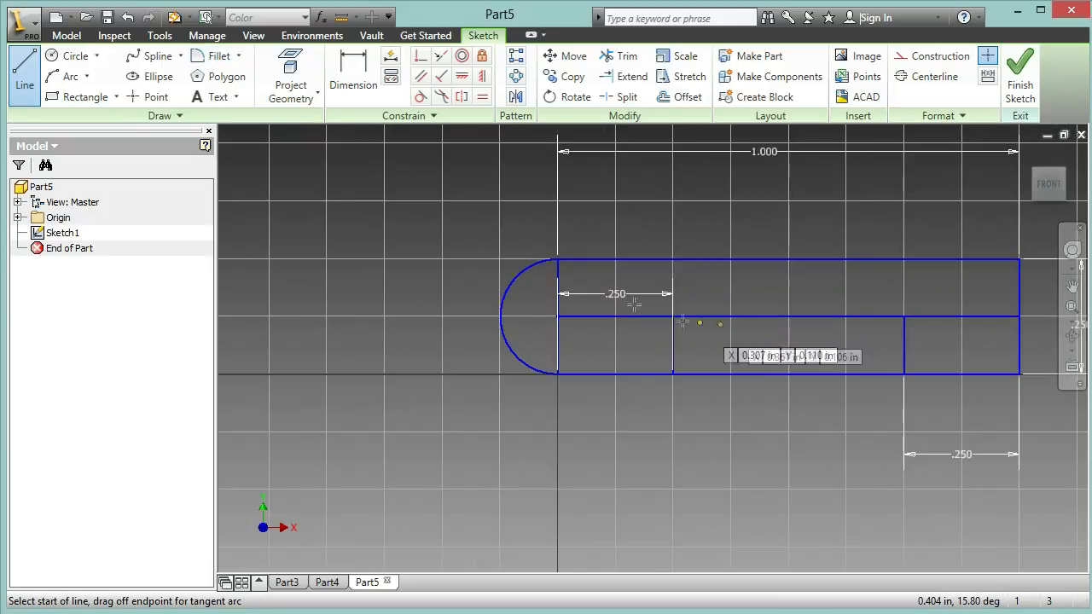
pyautogui.click(209, 56)
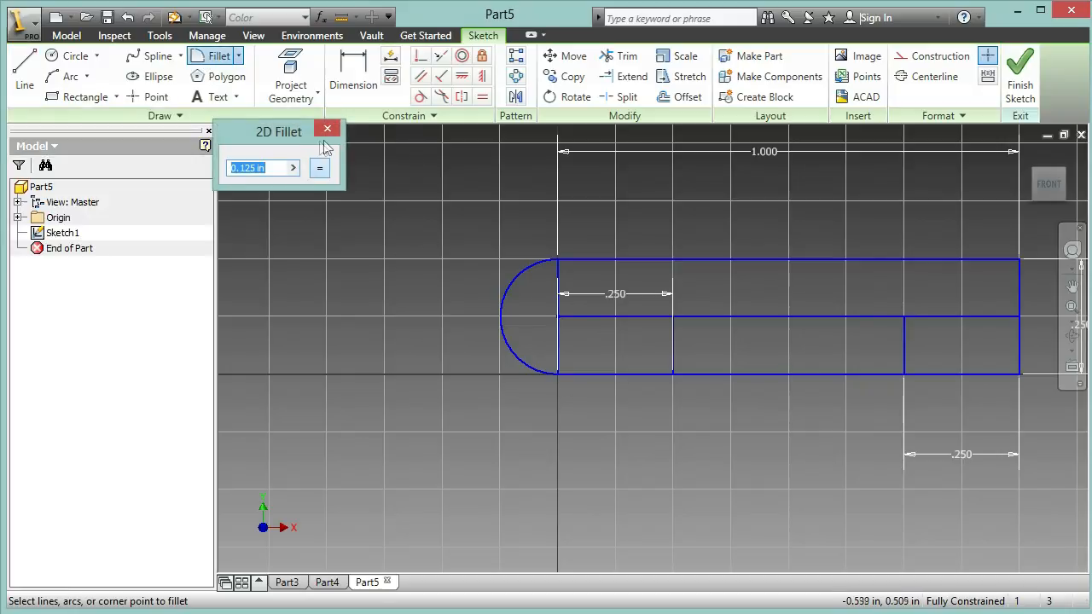
pyautogui.write('.0625')
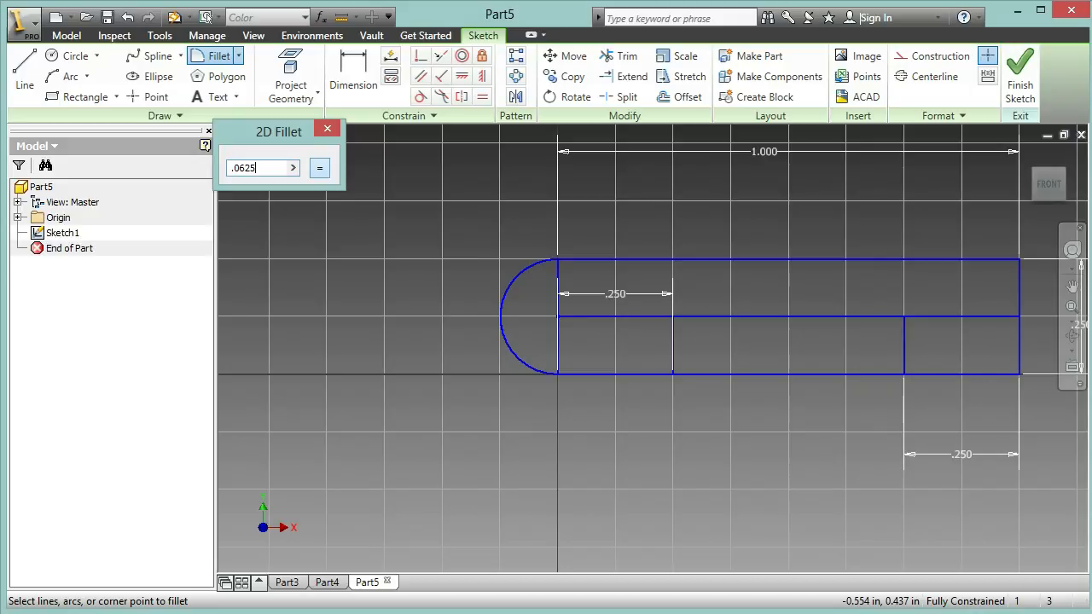
pyautogui.press('Escape')
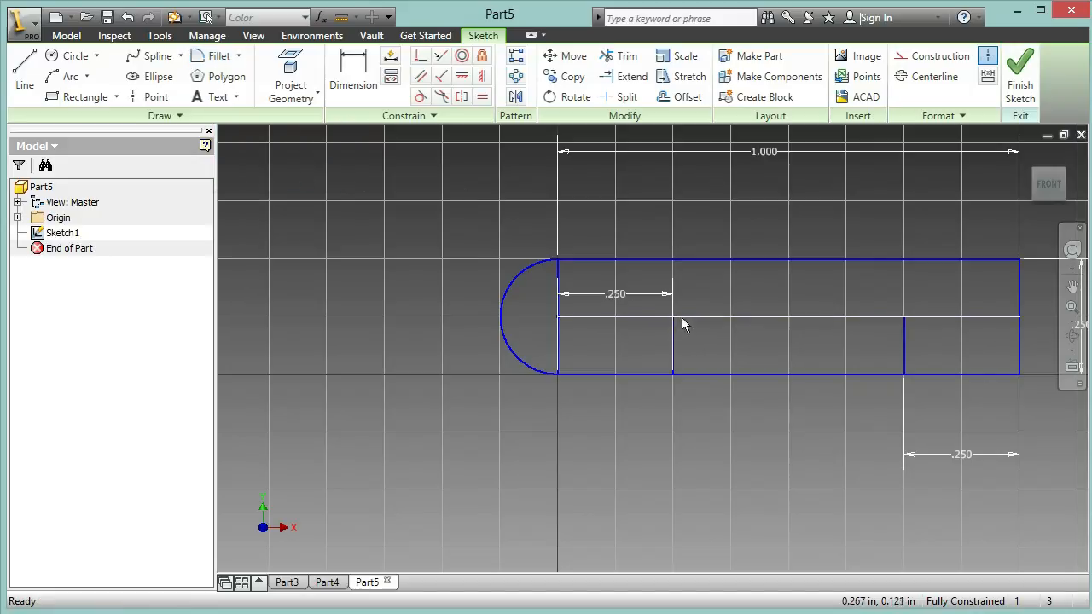
pyautogui.click(214, 57)
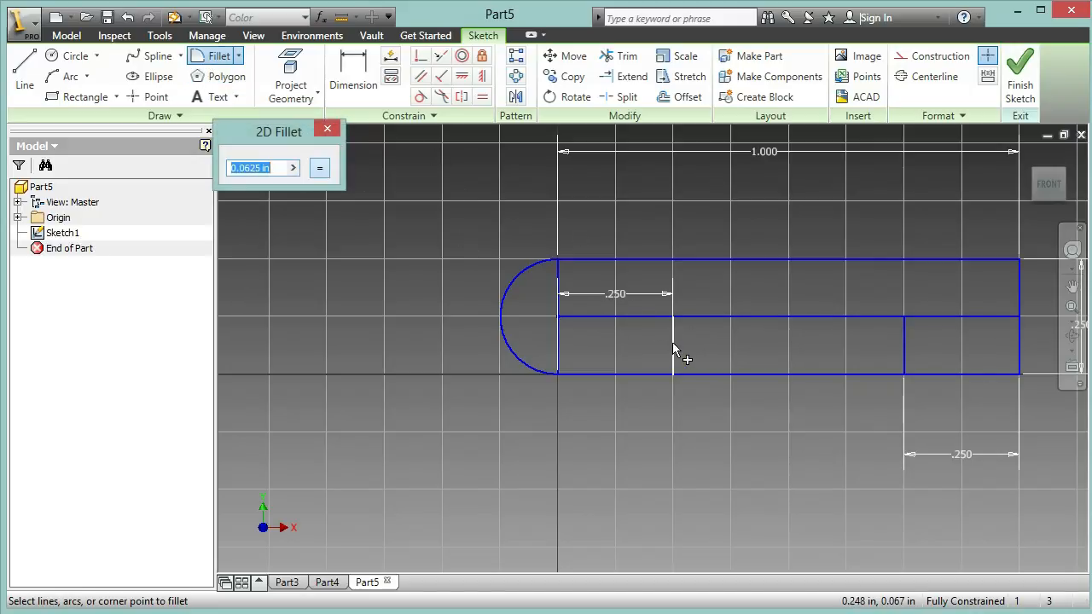
pyautogui.click(723, 316)
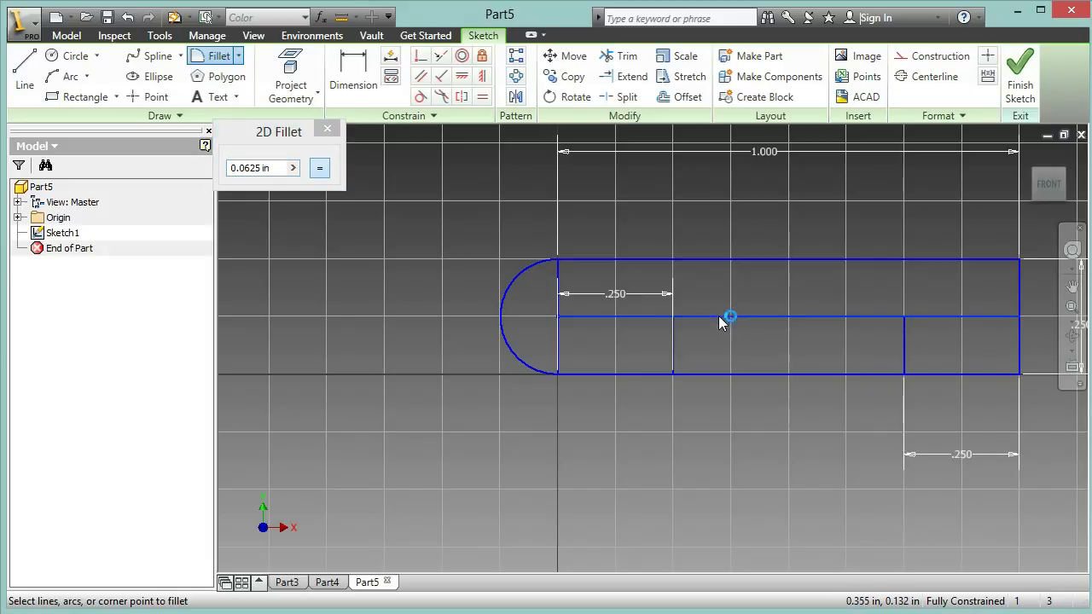
pyautogui.click(674, 333)
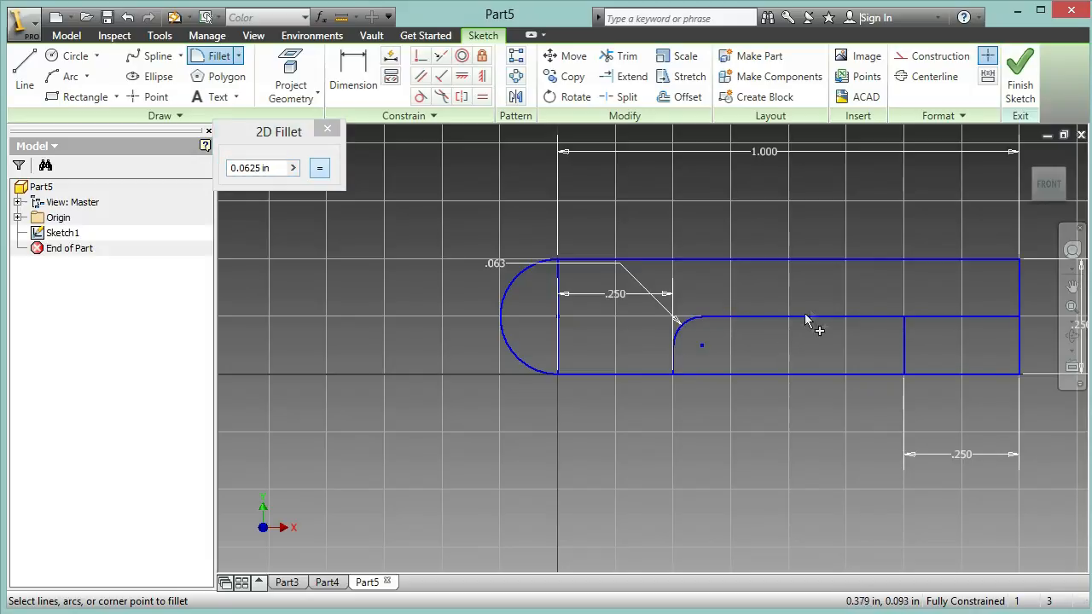
pyautogui.click(905, 336)
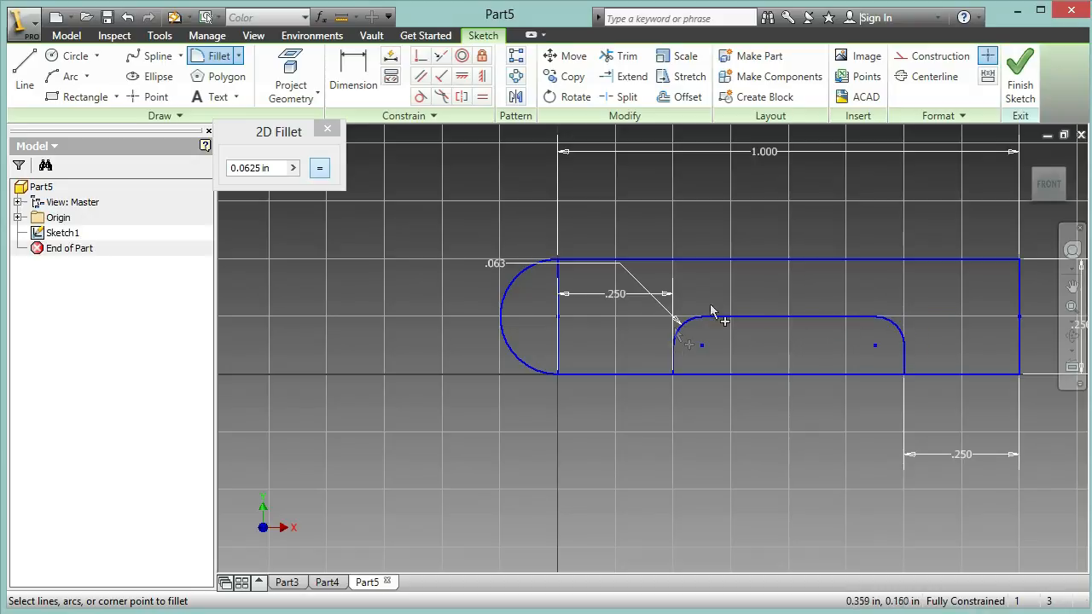
pyautogui.click(659, 372)
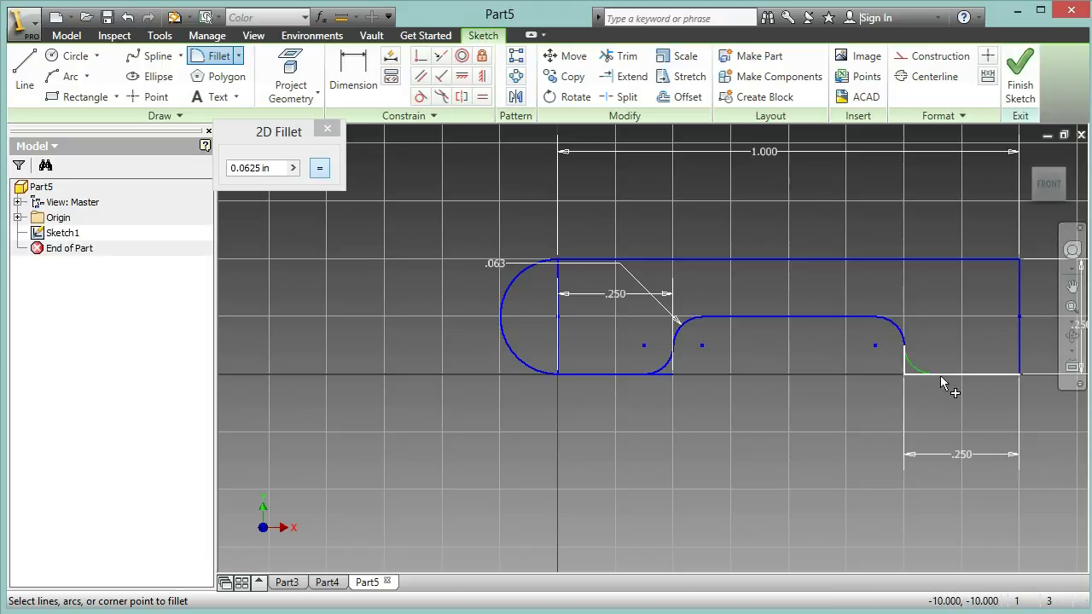
pyautogui.click(940, 376)
# - Trim the leftover stub of the lower edge that extends past the recess's lower-left fillet
pyautogui.scroll(5, 885, 374)
pyautogui.scroll(-6, 903, 367)
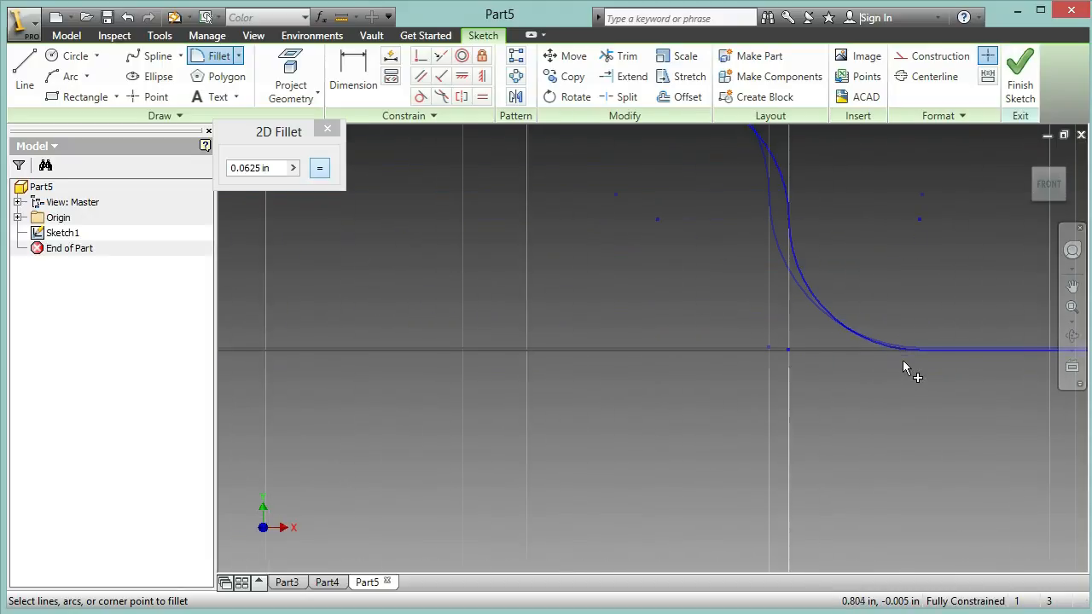
pyautogui.scroll(4, 649, 345)
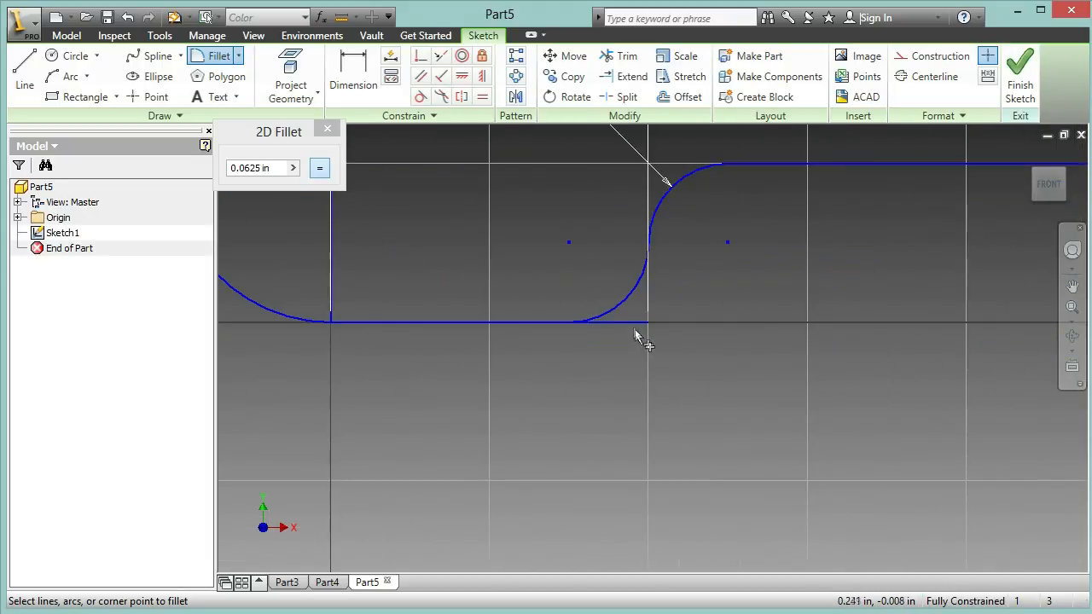
pyautogui.click(620, 56)
pyautogui.scroll(3, 620, 286)
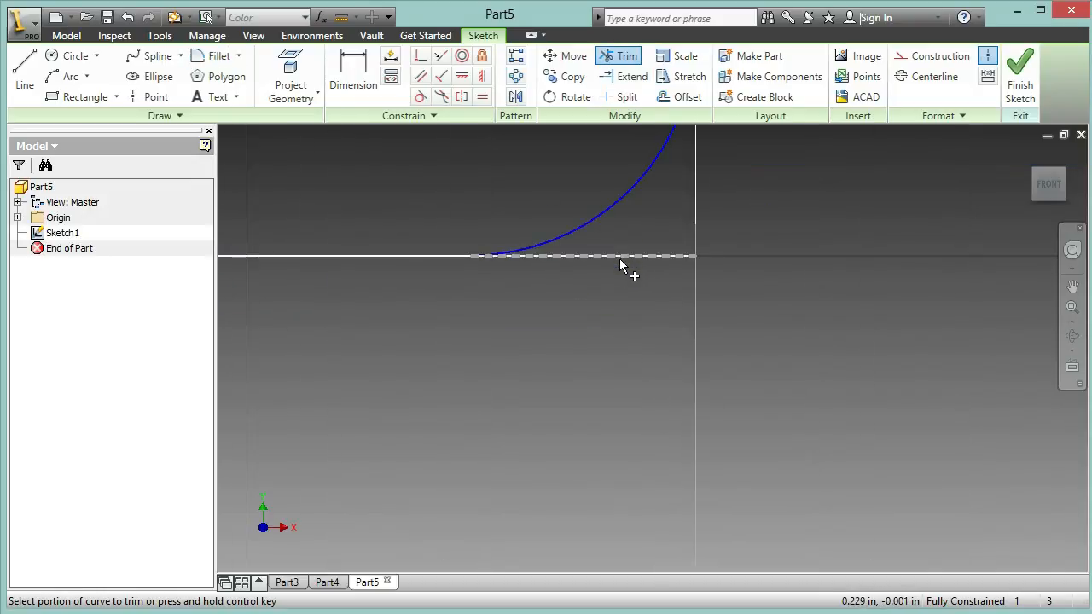
pyautogui.press('Escape')
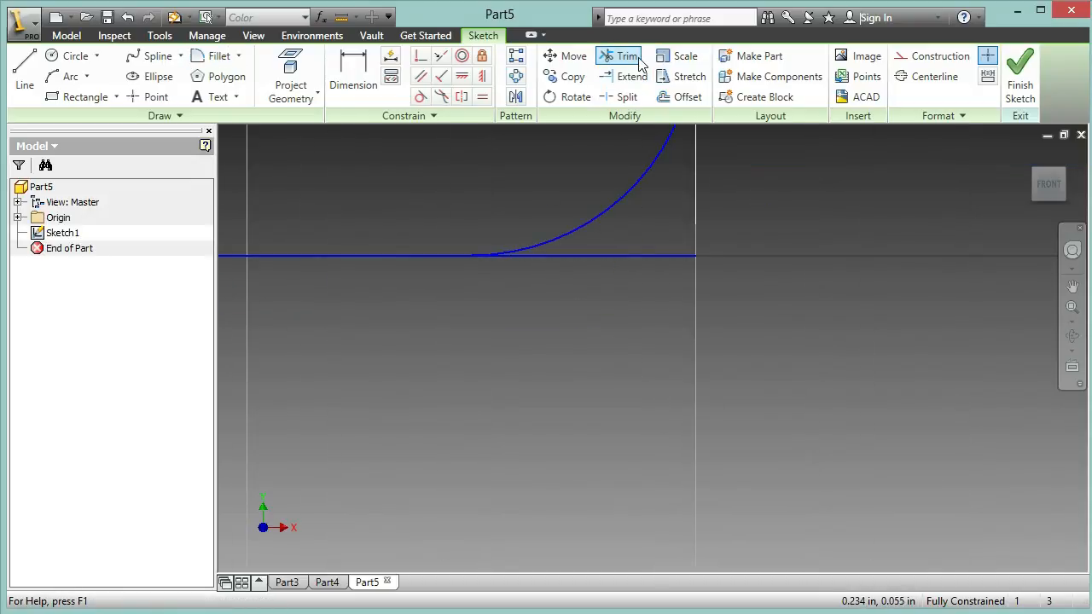
pyautogui.click(640, 64)
pyautogui.click(638, 256)
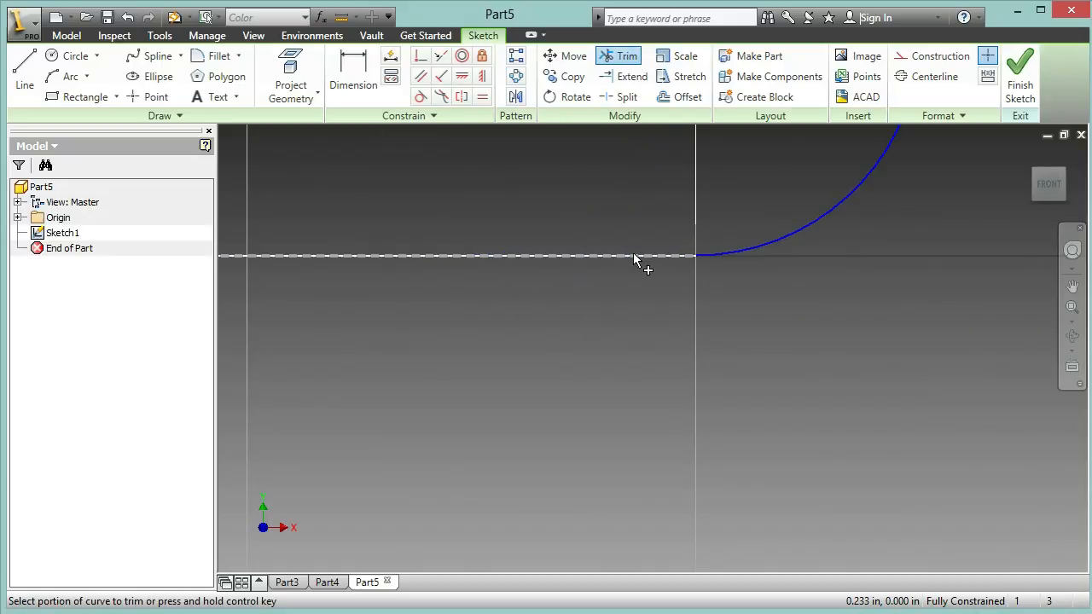
pyautogui.scroll(-6, 954, 223)
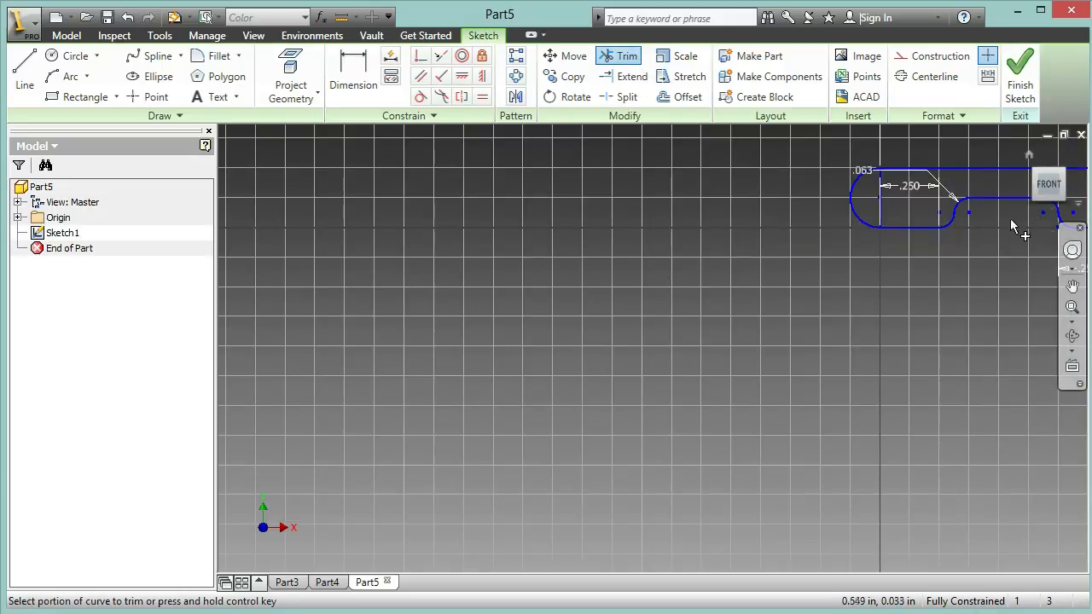
# - Finish the sketch and revolve the closed profile a full turn about its right vertical edge
pyautogui.click(1048, 184)
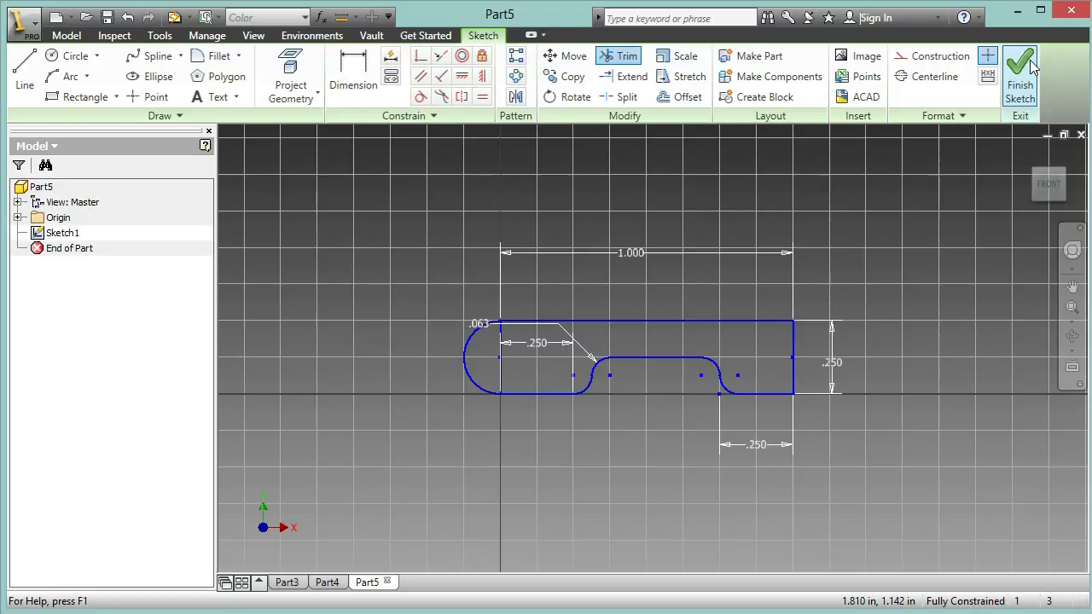
pyautogui.click(1028, 66)
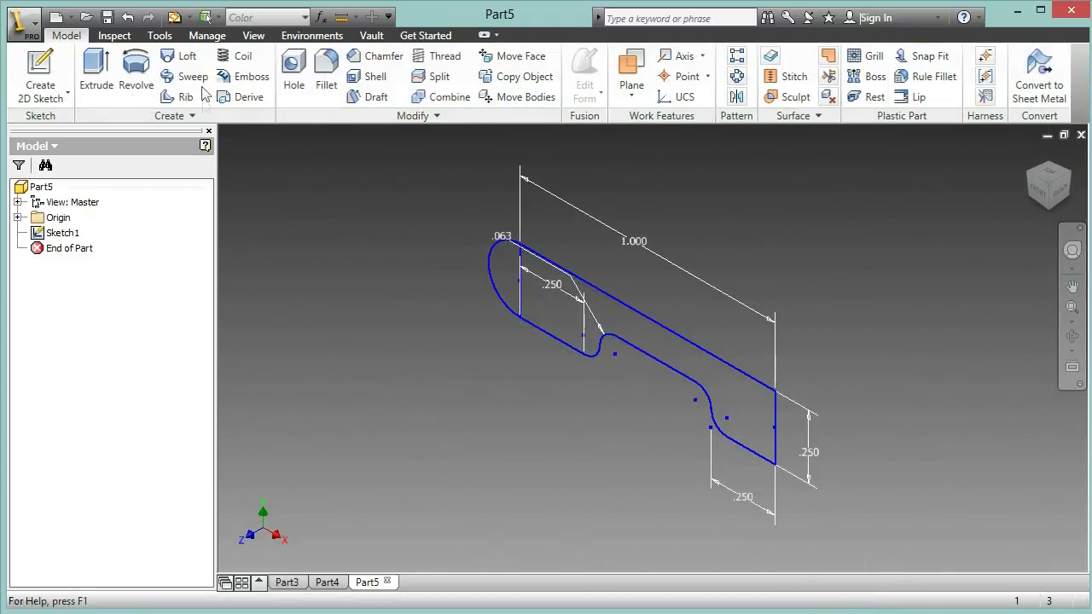
pyautogui.click(135, 70)
pyautogui.click(586, 333)
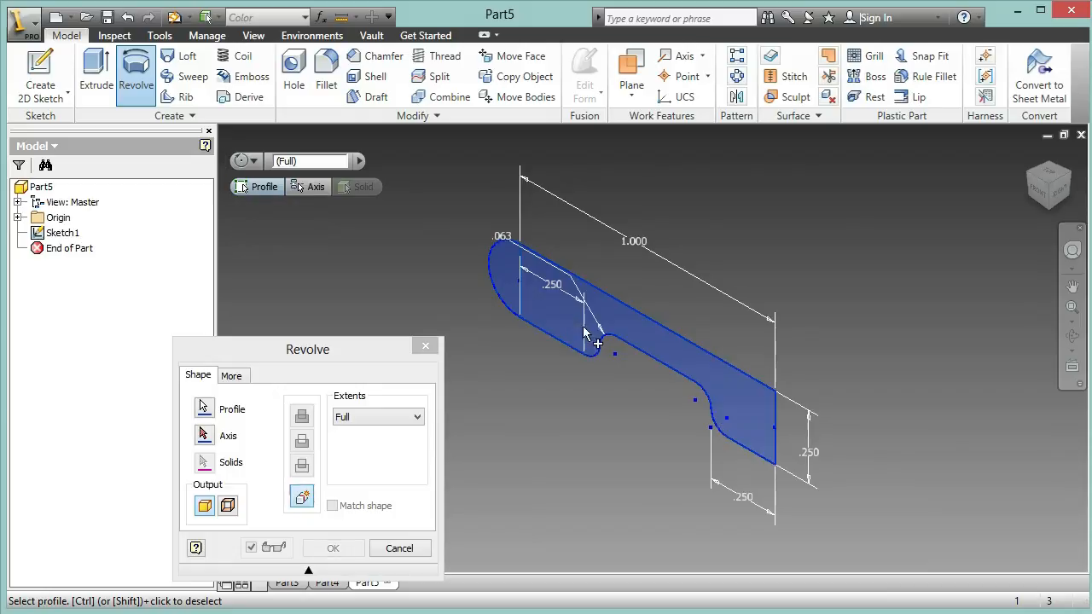
pyautogui.click(209, 436)
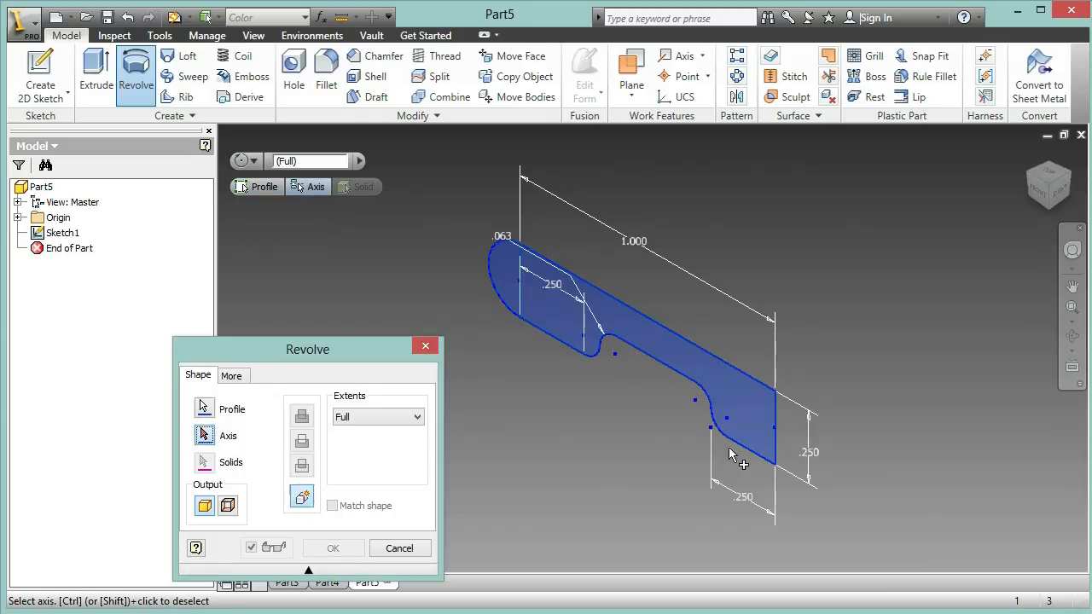
pyautogui.click(776, 424)
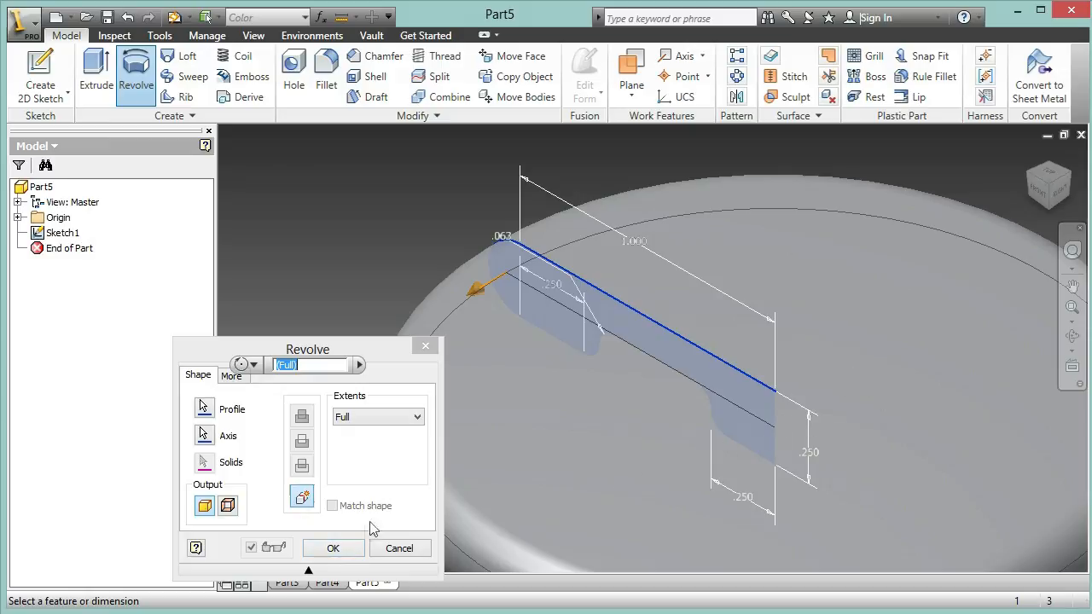
pyautogui.click(351, 552)
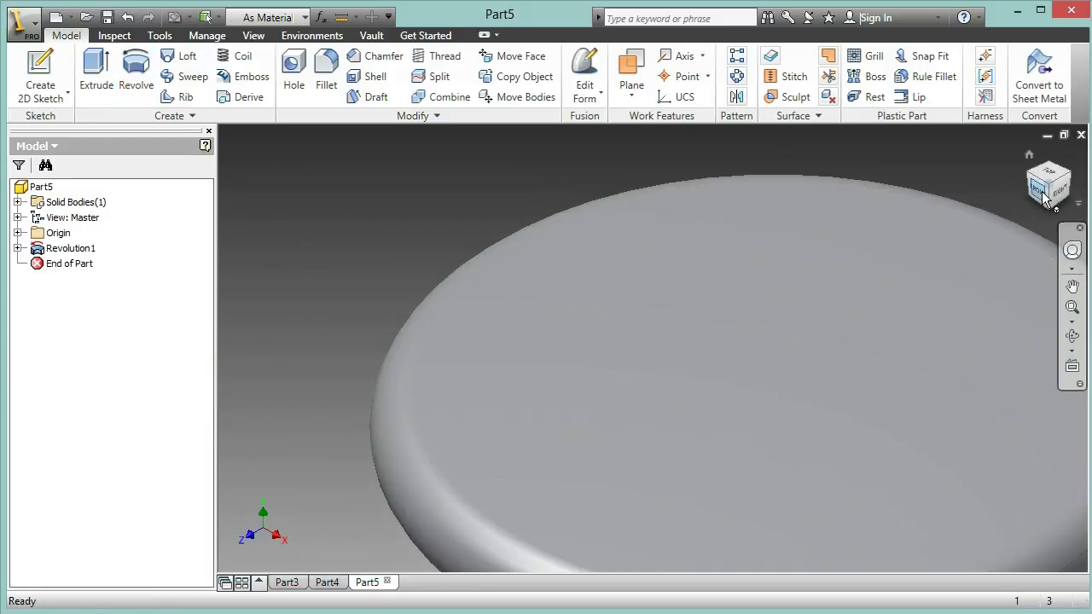
# - Face the handwheel's recessed underside, rotate the view by 90 degrees and set it as the Front view
pyautogui.click(1029, 156)
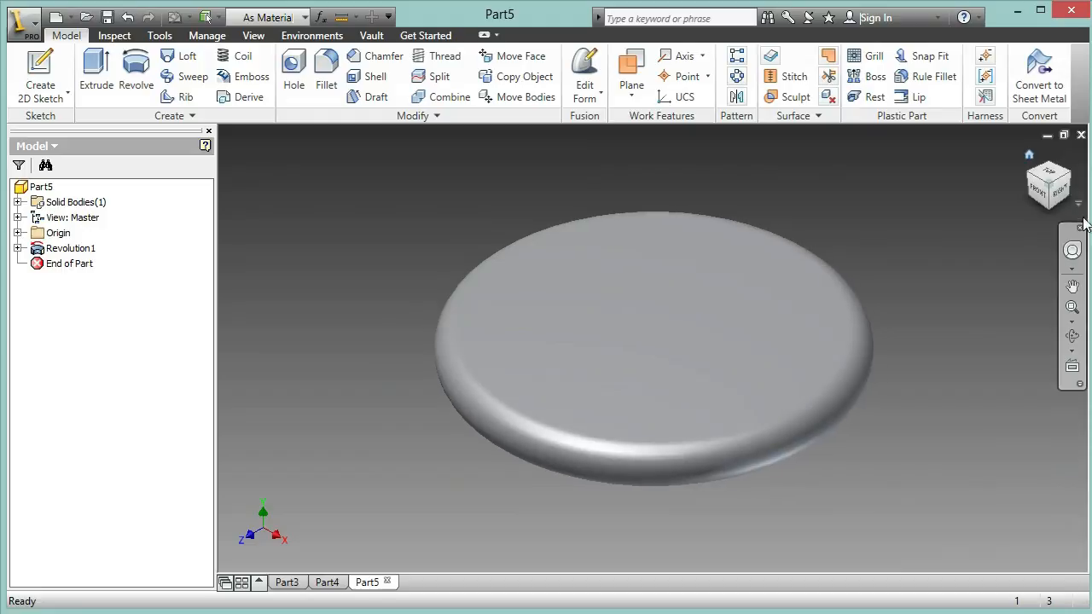
pyautogui.click(1049, 194)
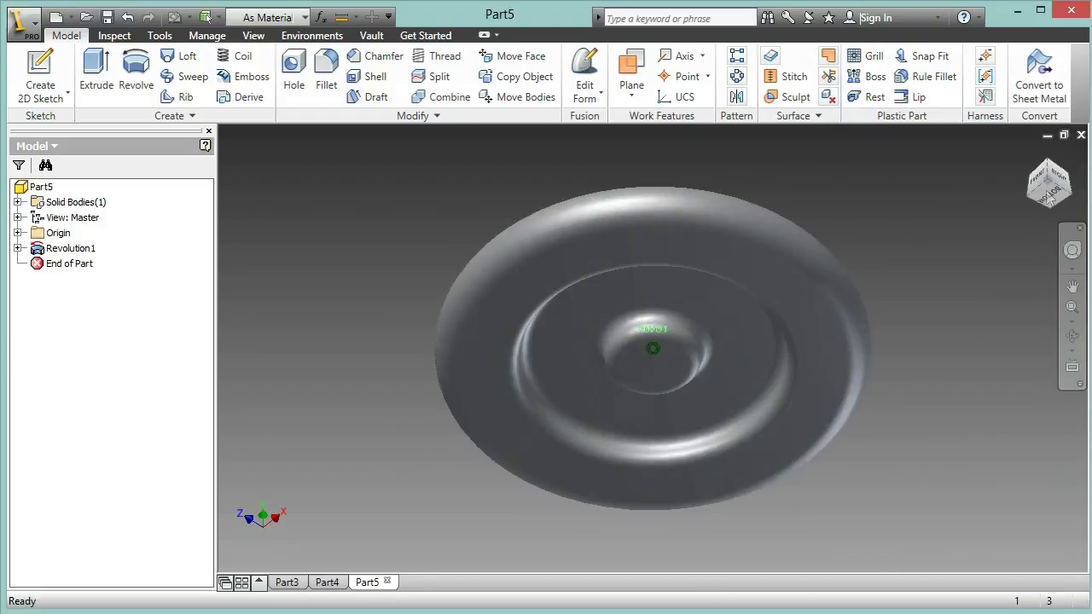
pyautogui.click(1048, 198)
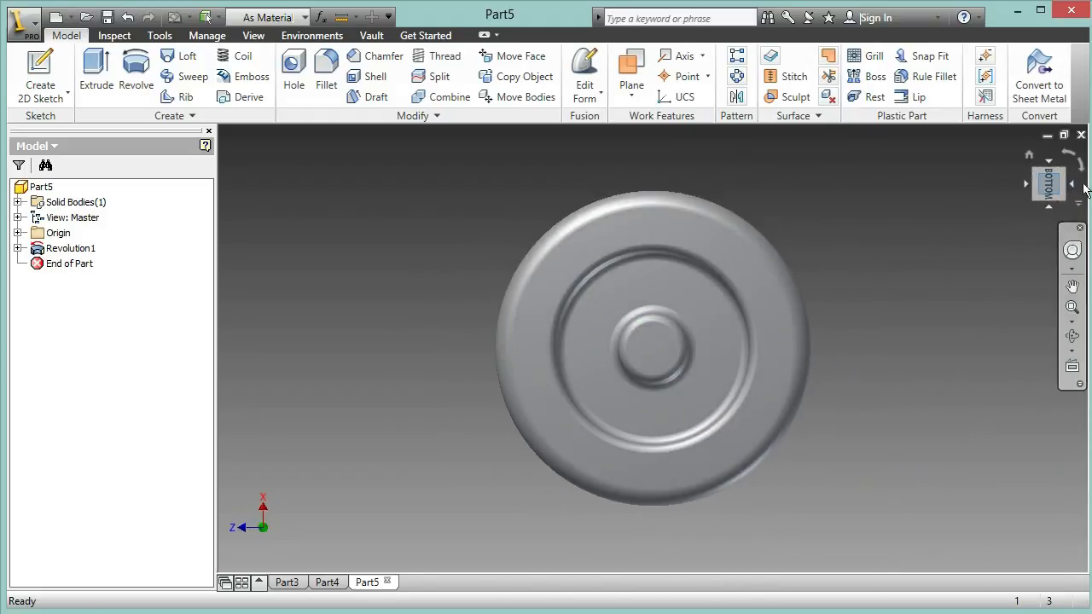
pyautogui.click(1069, 155)
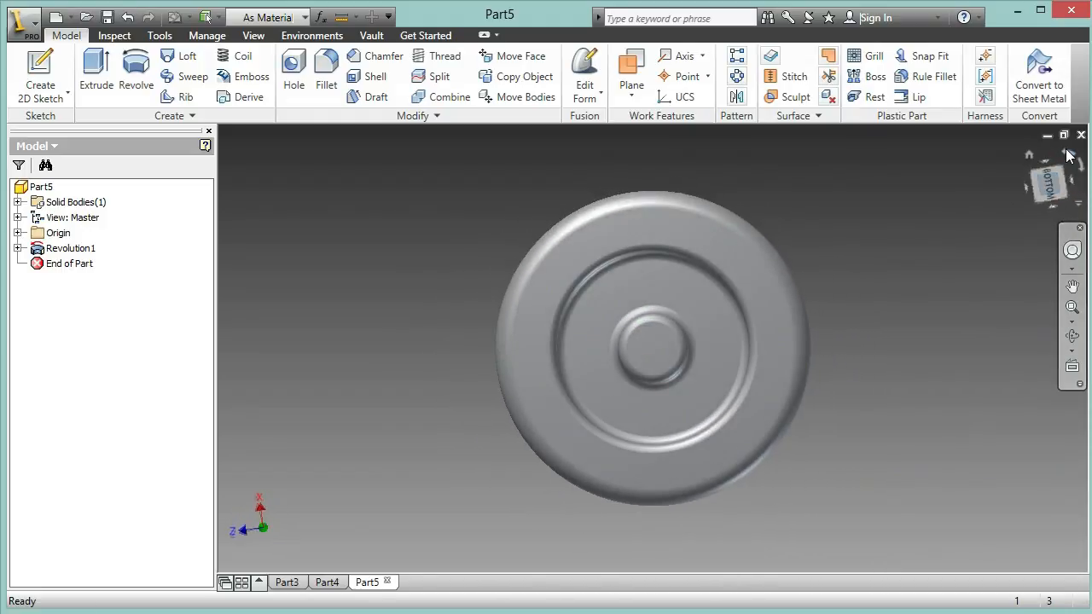
pyautogui.rightClick(1048, 191)
pyautogui.moveTo(965, 325)
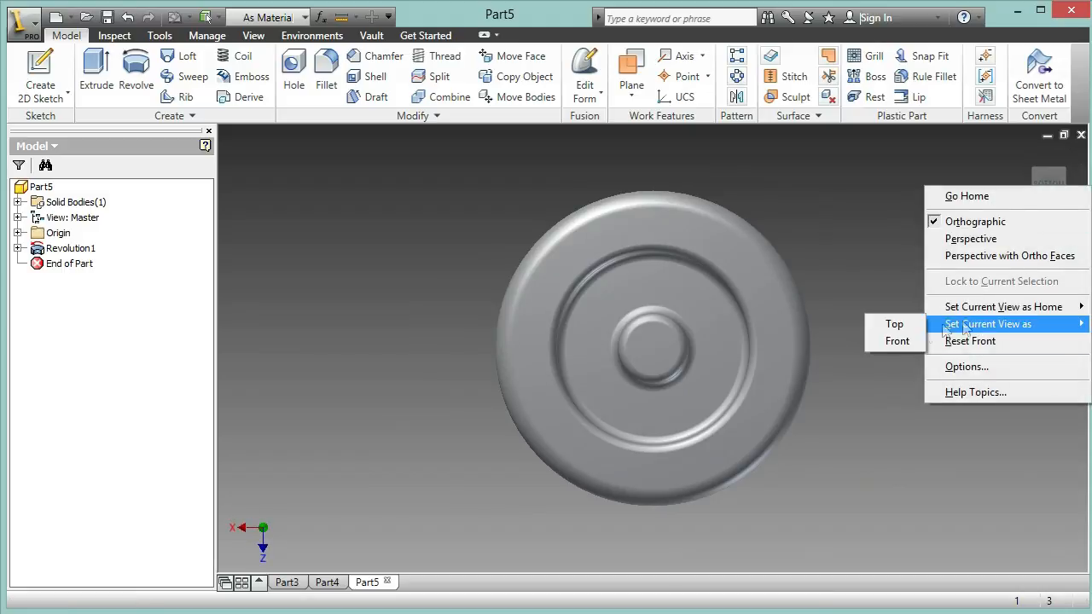
pyautogui.click(897, 340)
# - Orient the handwheel to a corner view showing its recessed face and set it as Home with Fit to View
pyautogui.click(1032, 173)
pyautogui.rightClick(1048, 183)
pyautogui.moveTo(1012, 306)
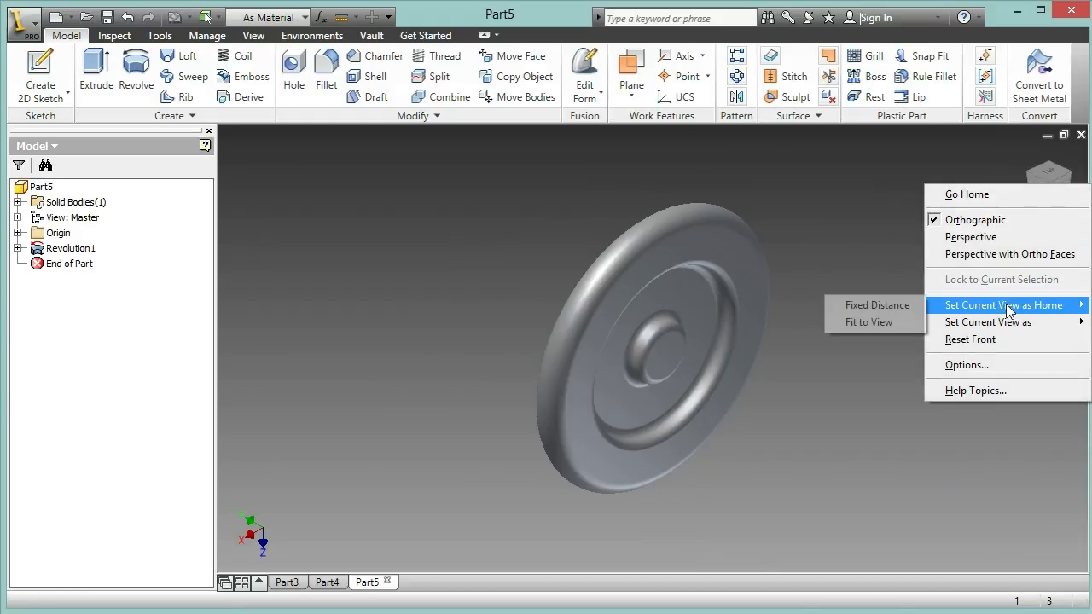
pyautogui.click(897, 323)
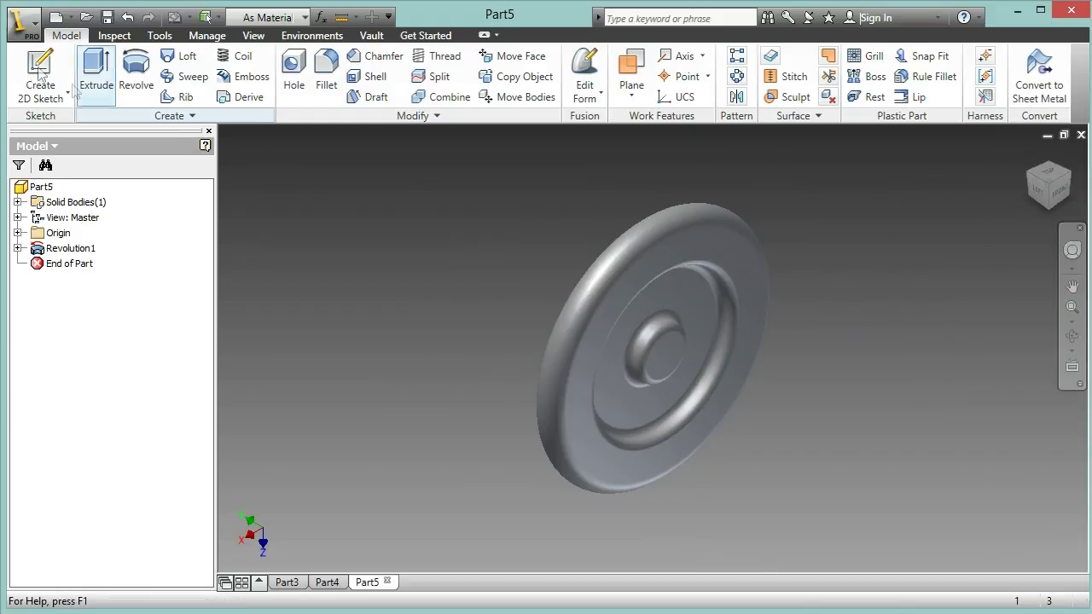
# - Start a sketch on the flat ring face around the hub and turn the sketch view upright by 180 degrees
pyautogui.click(41, 85)
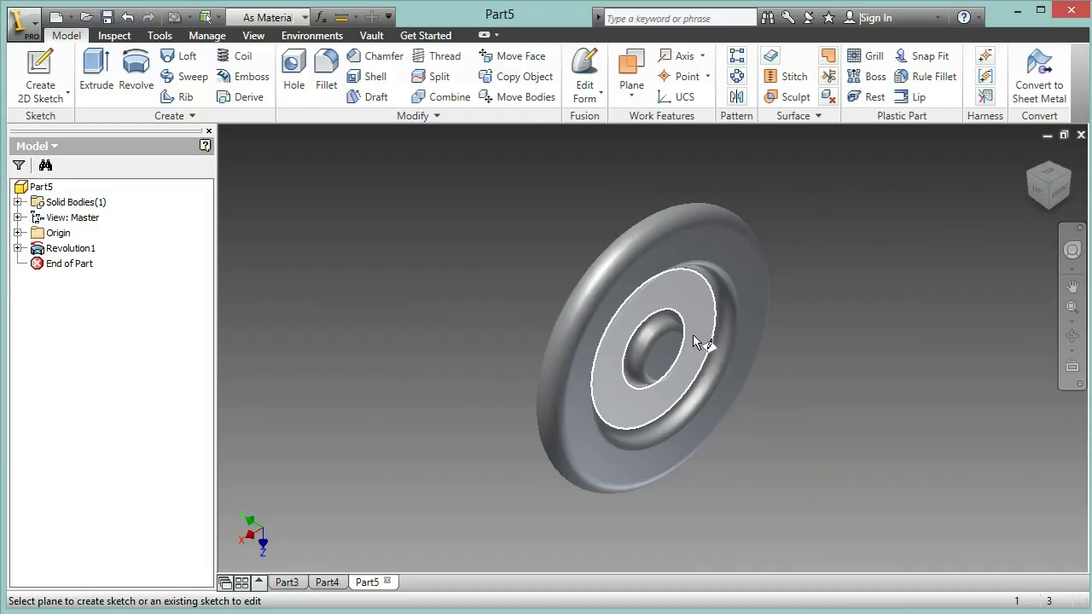
pyautogui.click(694, 336)
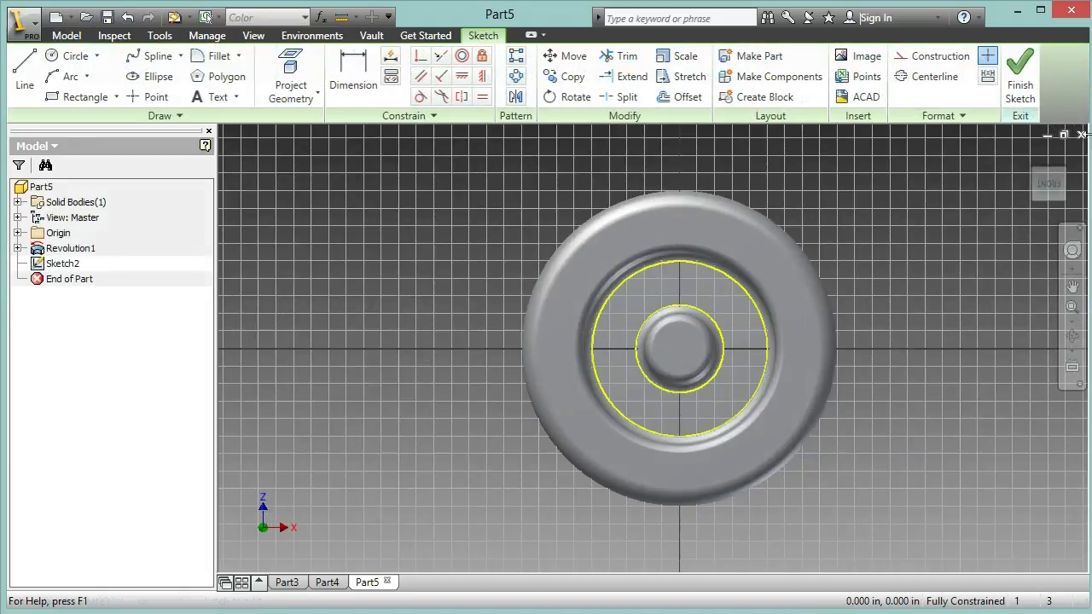
pyautogui.click(1082, 169)
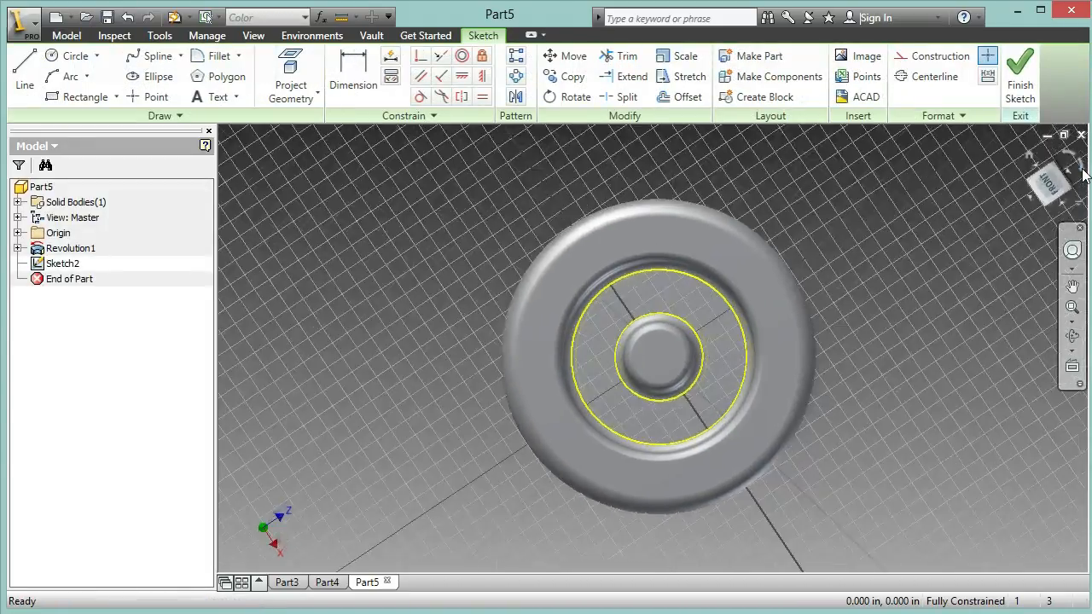
pyautogui.click(1083, 170)
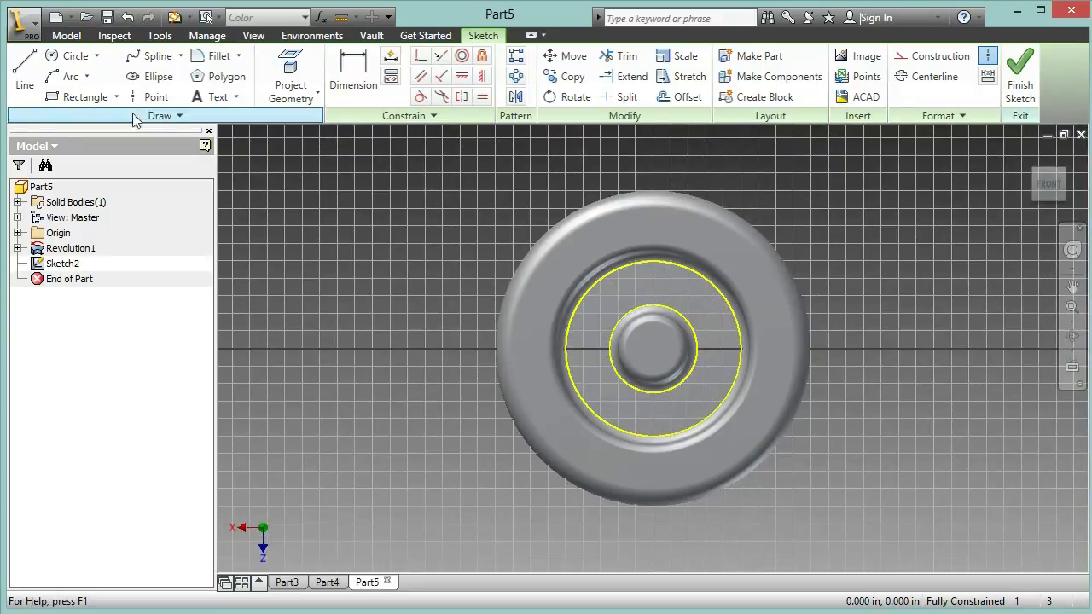
# - Sketch a circle about 0.87 in in diameter centered on the handwheel's hub
pyautogui.scroll(-6, 642, 389)
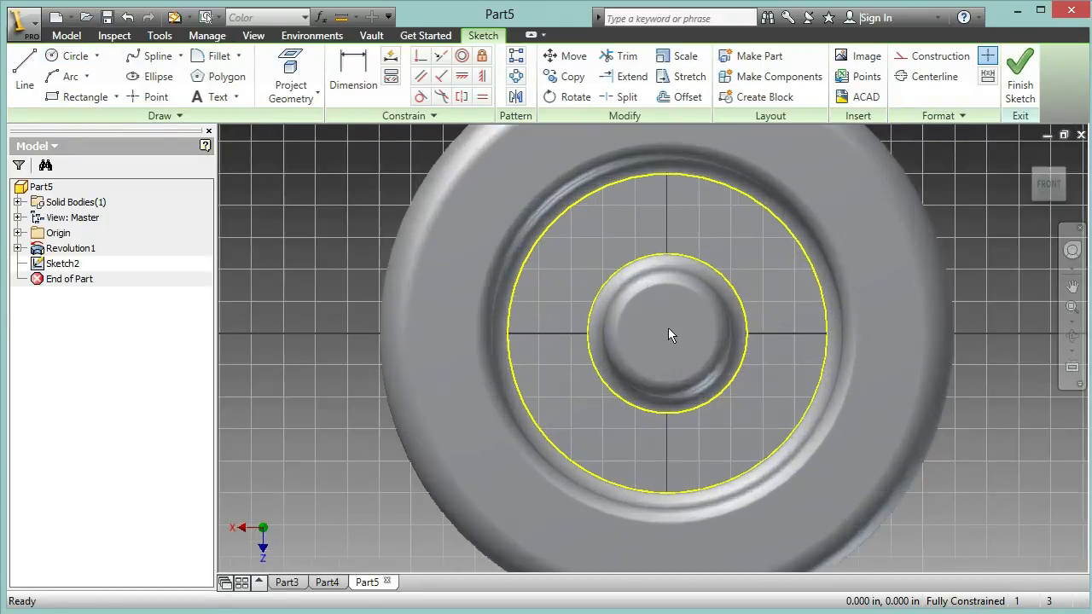
pyautogui.click(62, 55)
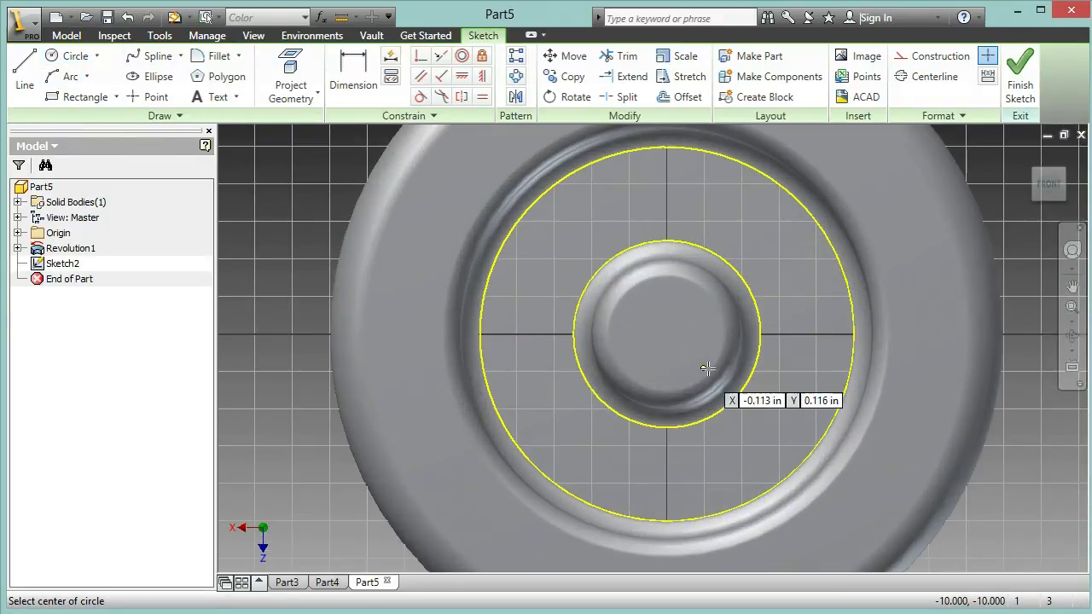
pyautogui.click(668, 334)
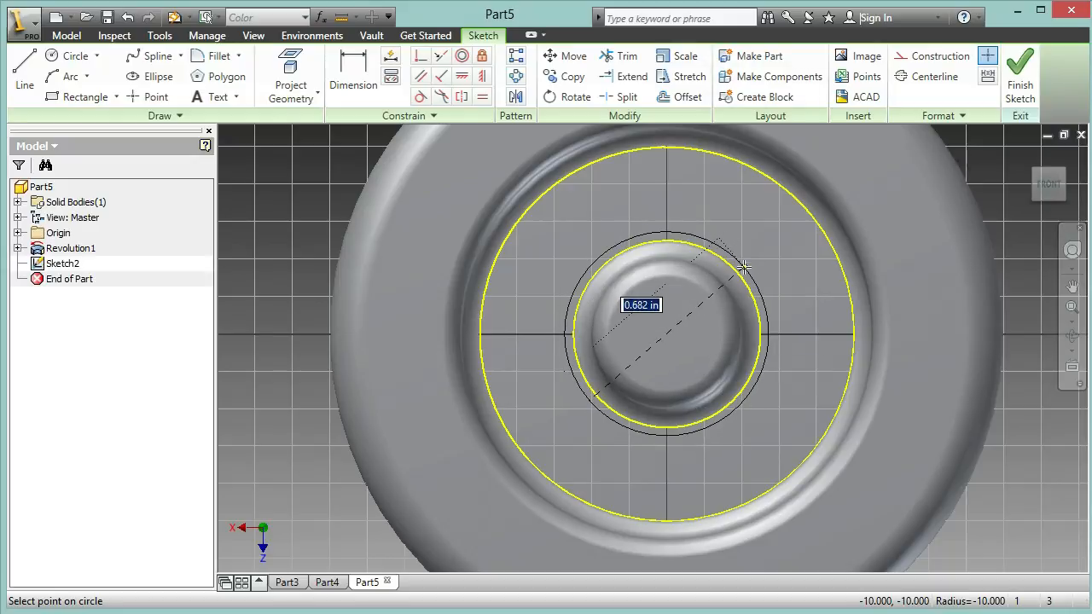
pyautogui.write('.94')
pyautogui.press('Return')
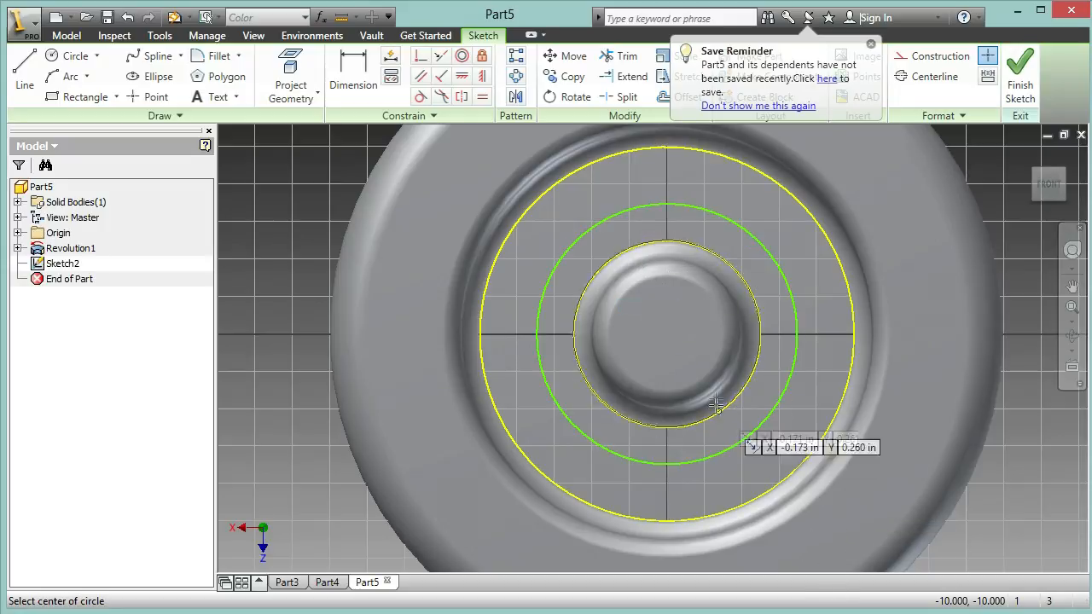
pyautogui.press('Escape')
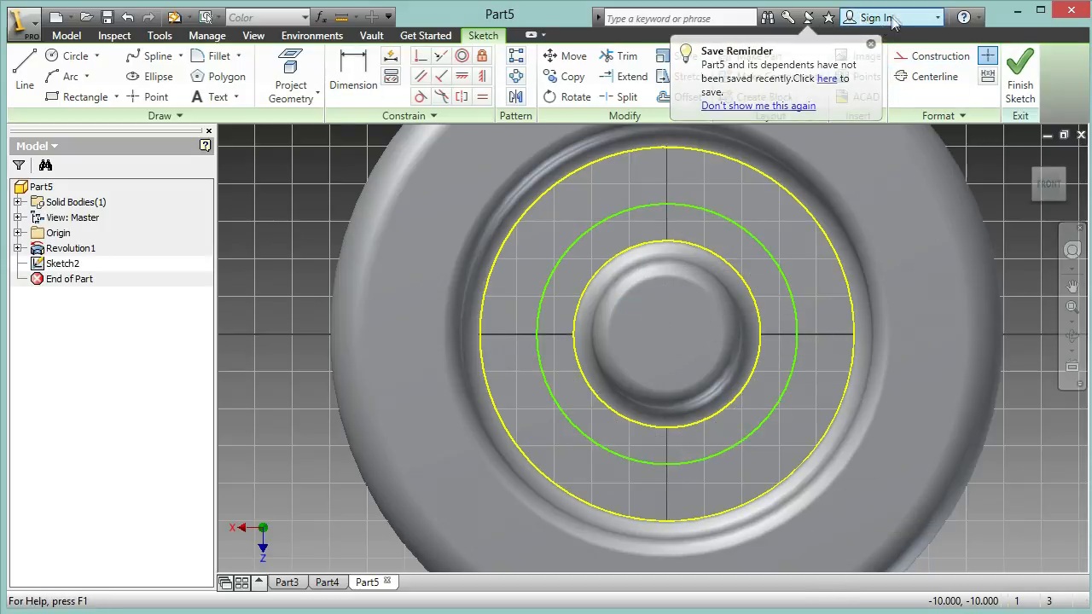
# - Dismiss the save reminder and dimension the new circle's diameter as 0.75 in
pyautogui.click(872, 44)
pyautogui.click(353, 73)
pyautogui.click(792, 296)
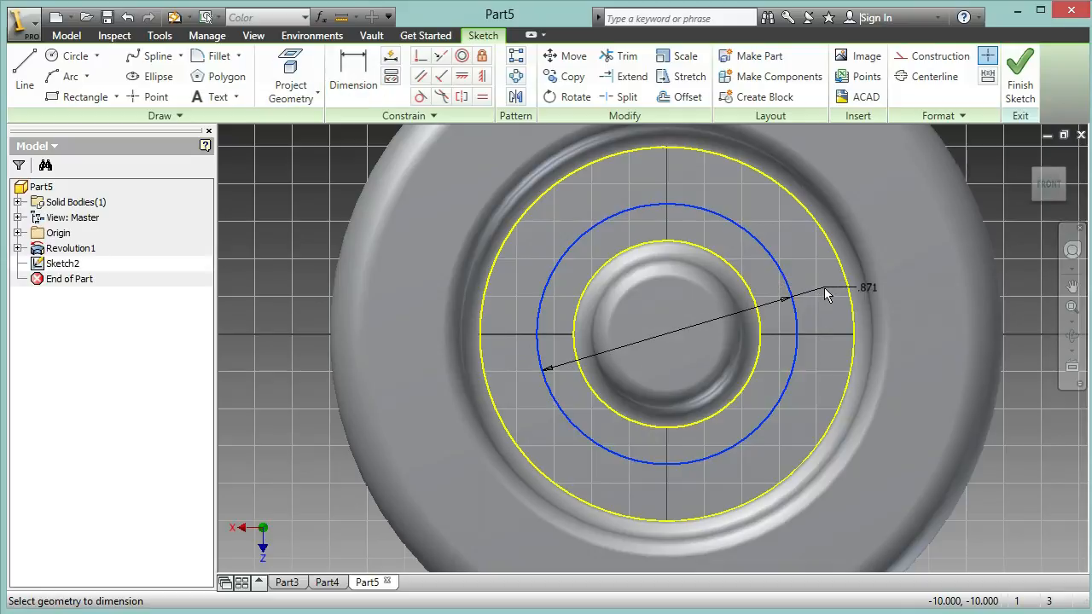
pyautogui.click(825, 293)
pyautogui.write('.')
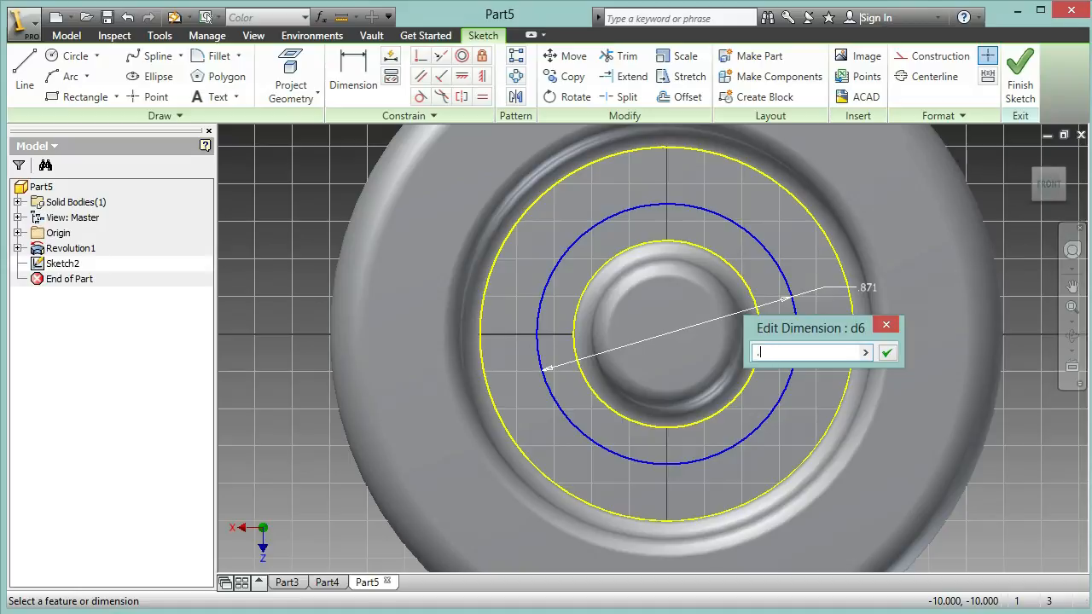
pyautogui.write('75')
pyautogui.press('Return')
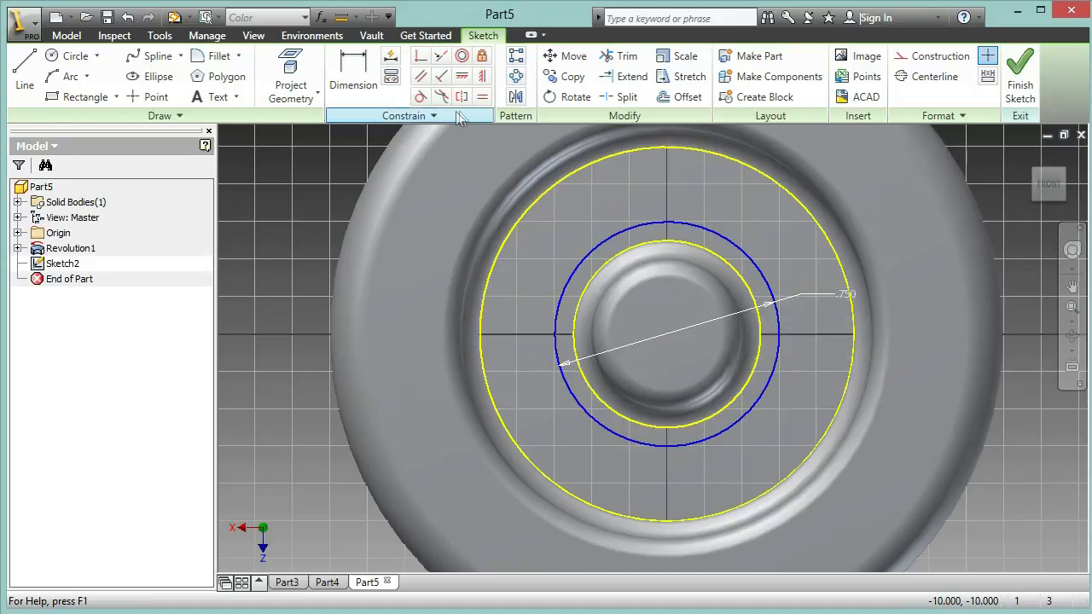
# - Sketch a second circle, 1.25 in in diameter, concentric with the 0.75 in circle
pyautogui.click(72, 62)
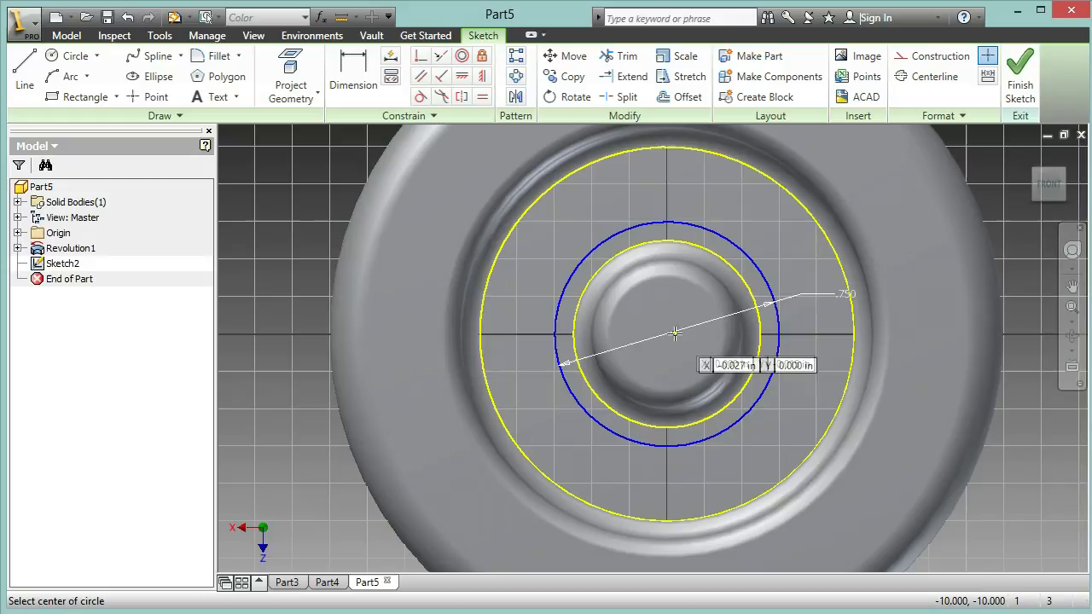
pyautogui.click(668, 333)
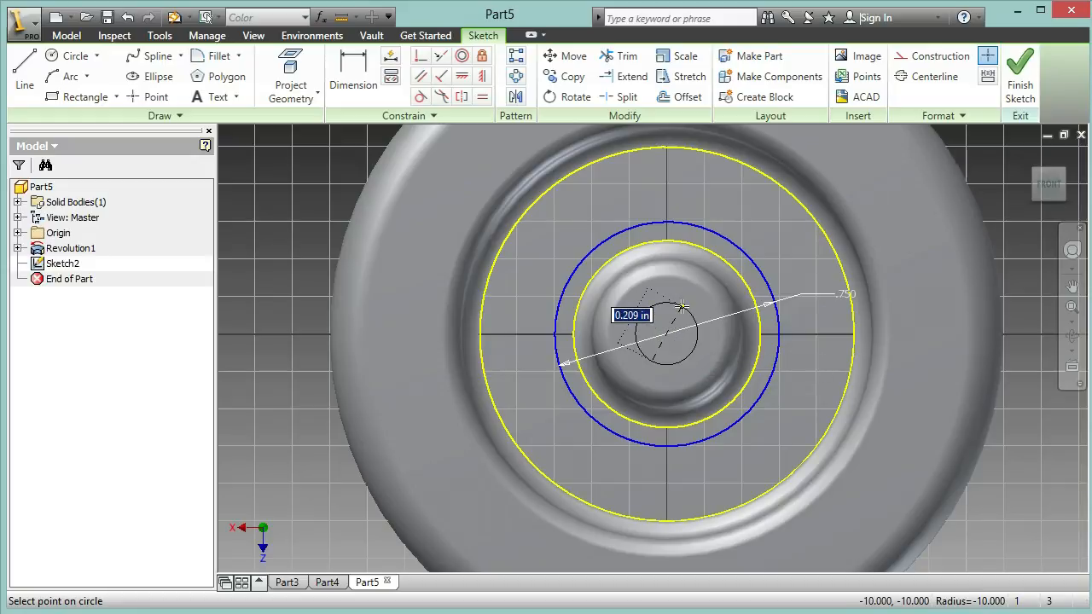
pyautogui.write('1.25')
pyautogui.press('Return')
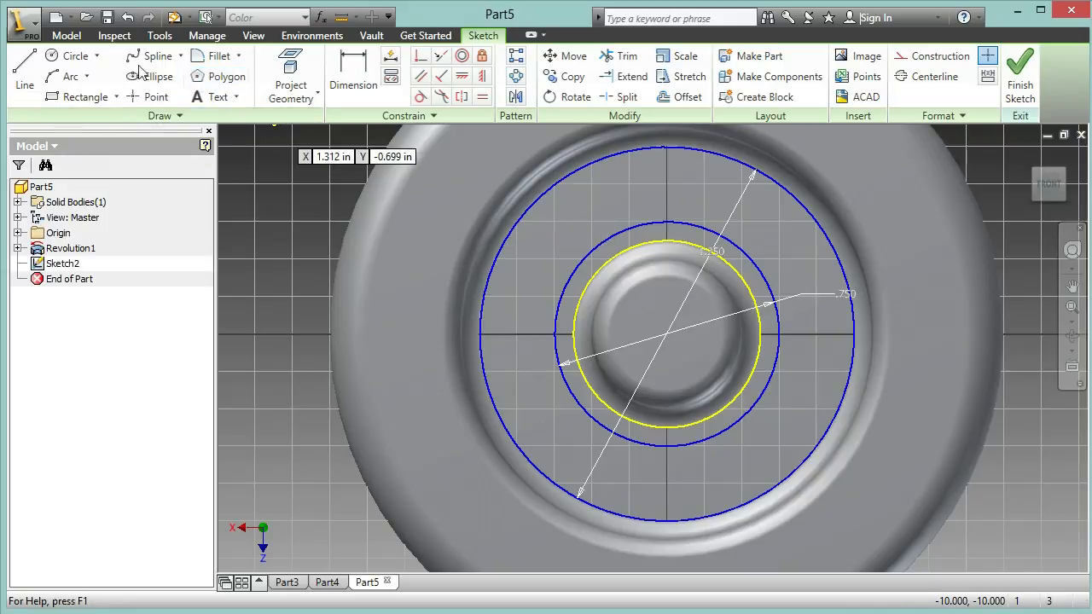
# - Sketch a line from the wheel's center toward the upper left, 0.625 in long at 15 degrees to the horizontal
pyautogui.click(25, 72)
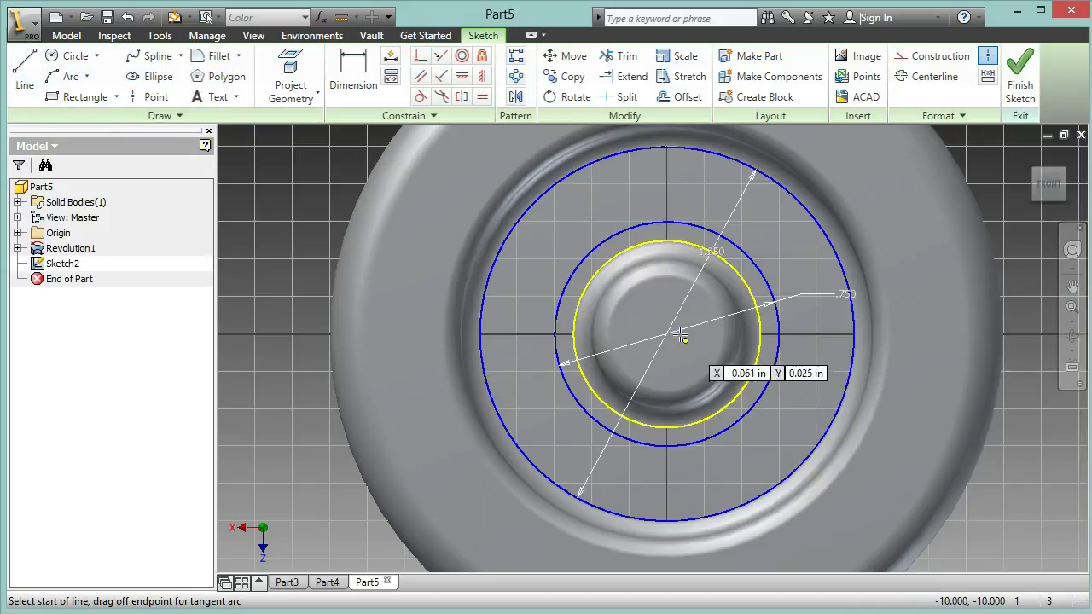
pyautogui.click(666, 333)
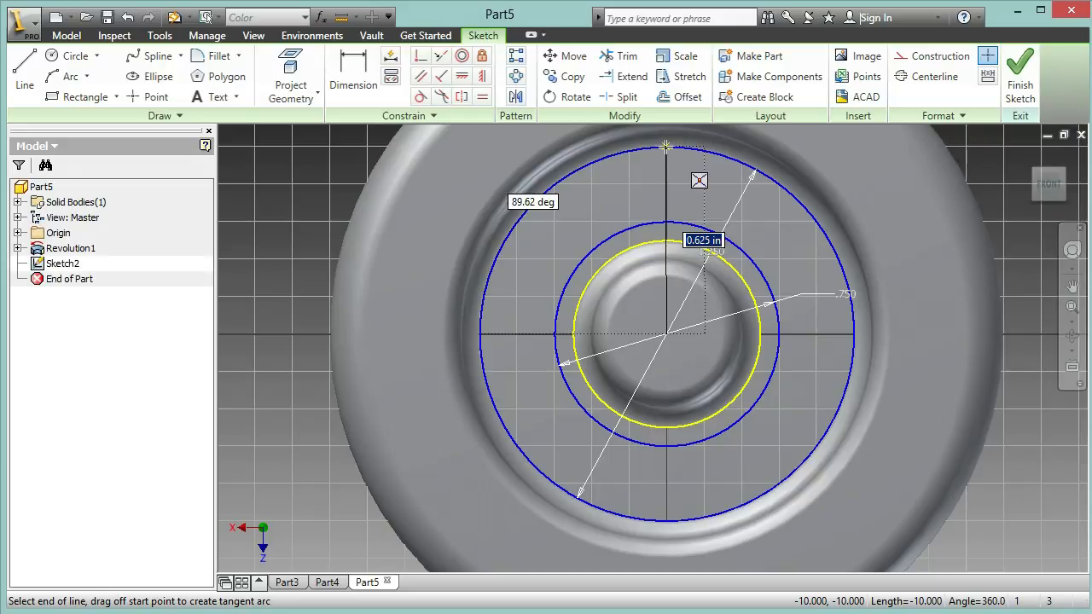
pyautogui.write('.625')
pyautogui.press('Tab')
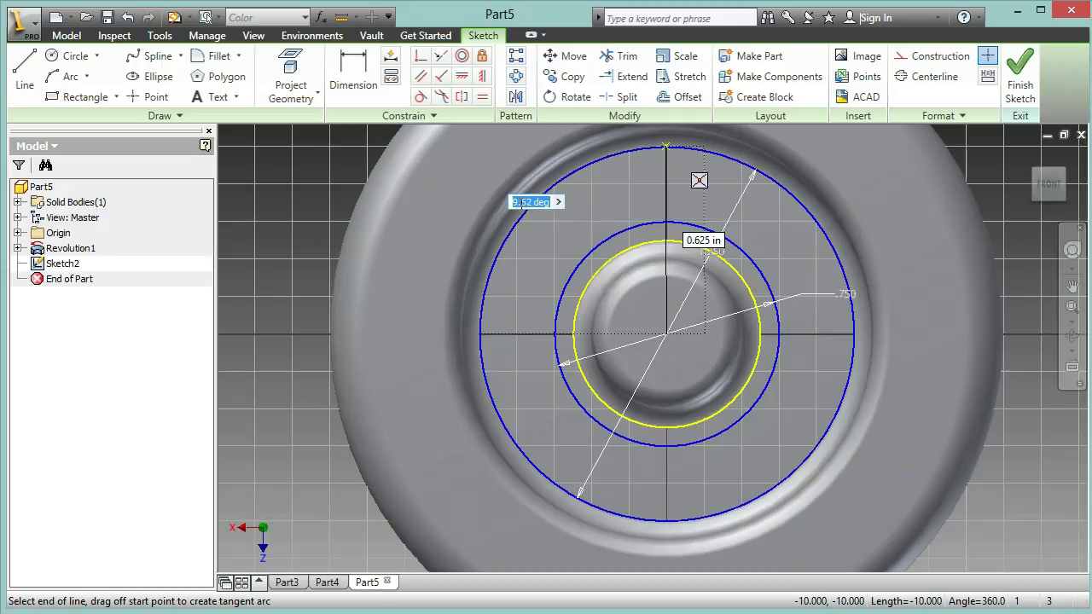
pyautogui.write('15')
pyautogui.press('Return')
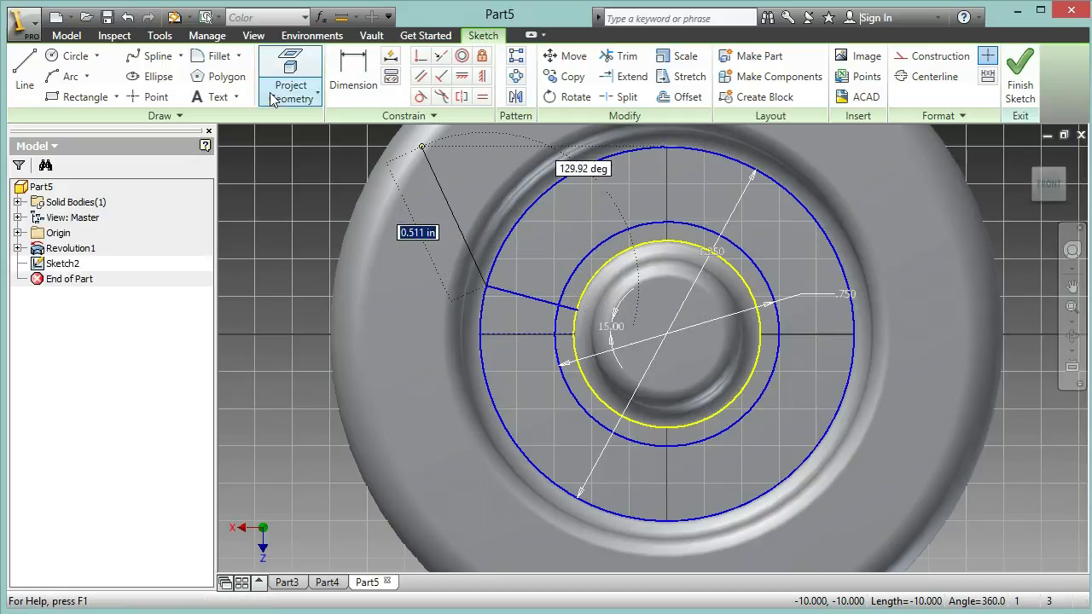
# - Try a second line from the center, 0.625 in long at 30 degrees, and undo it
pyautogui.click(25, 72)
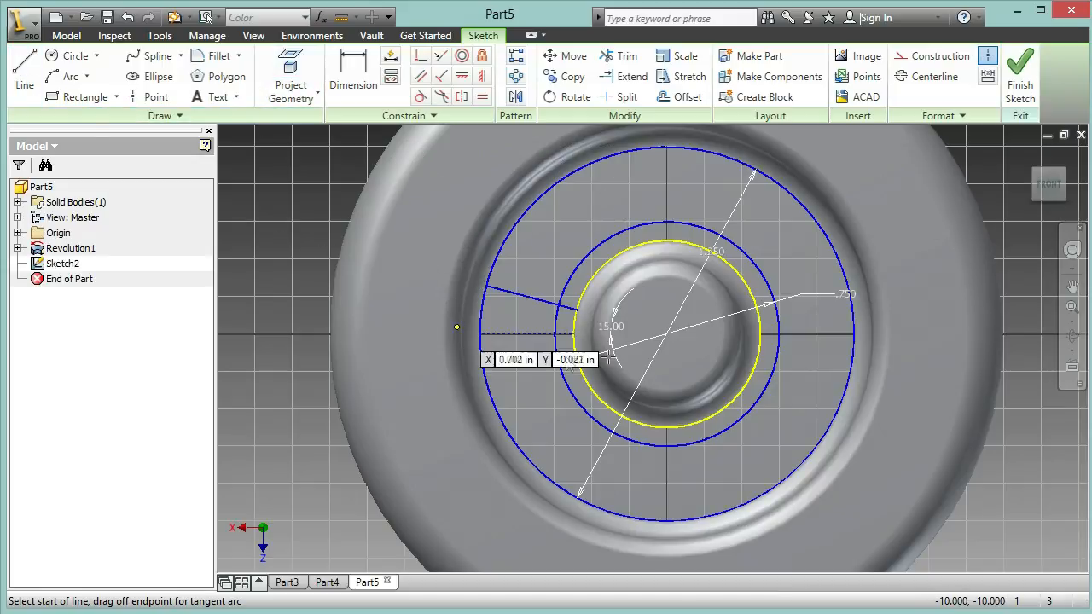
pyautogui.click(666, 333)
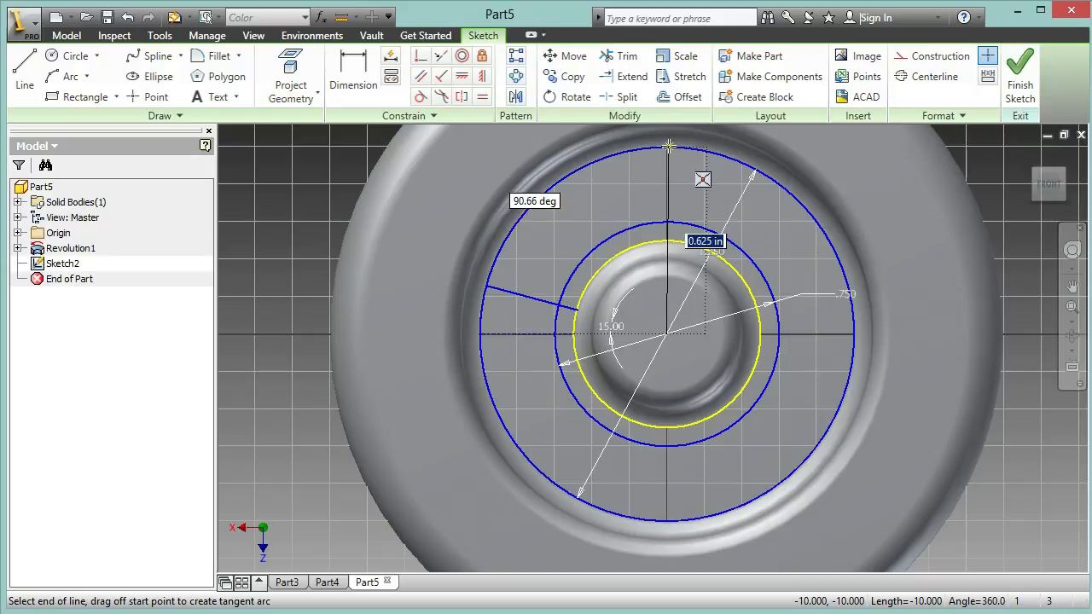
pyautogui.write('.625')
pyautogui.press('Tab')
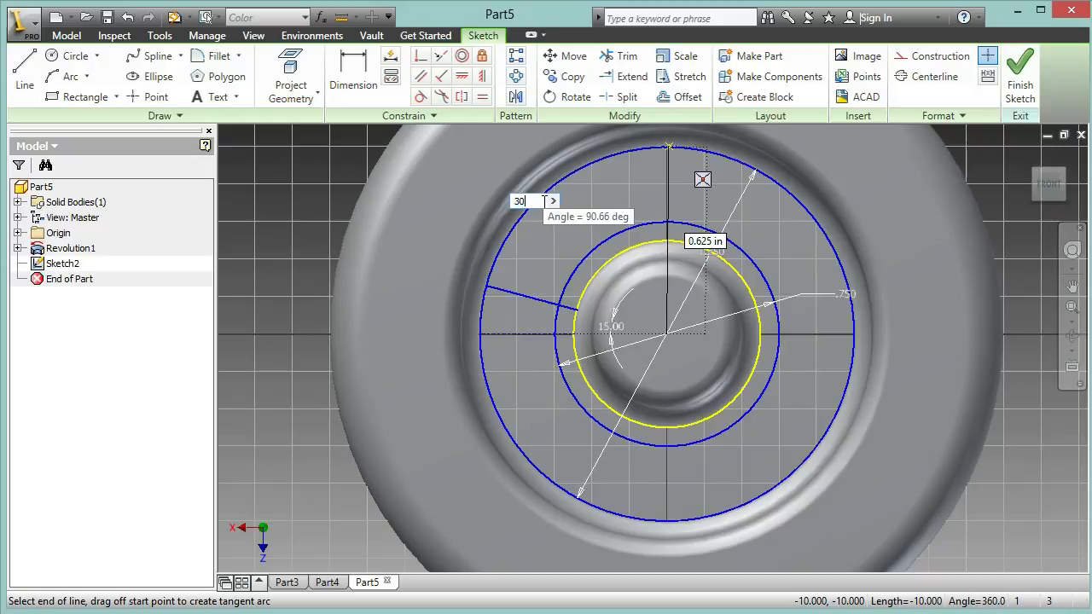
pyautogui.write('30')
pyautogui.press('Return')
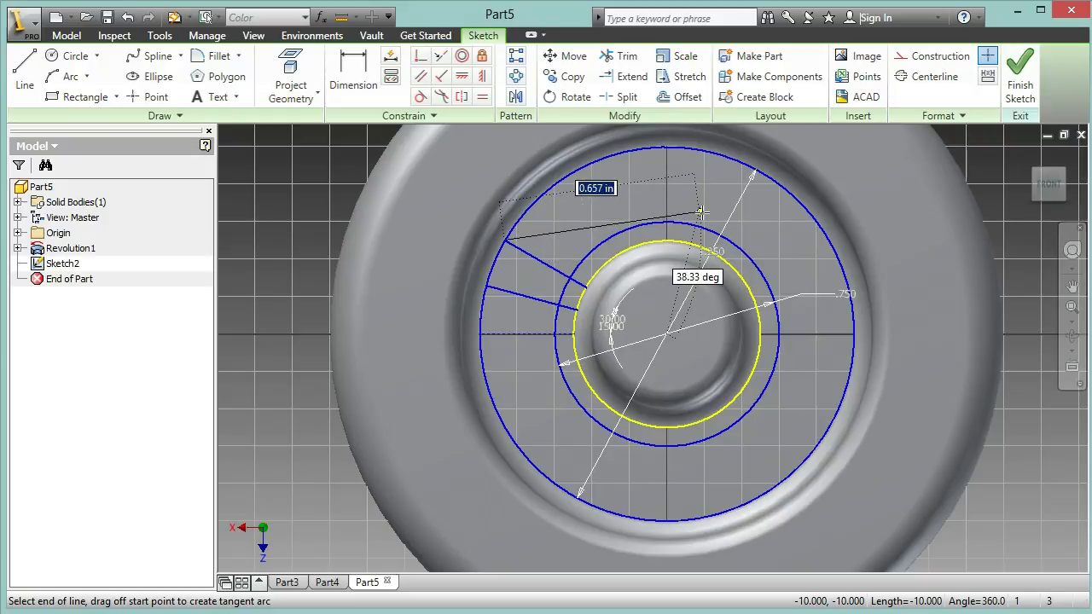
pyautogui.press('Escape')
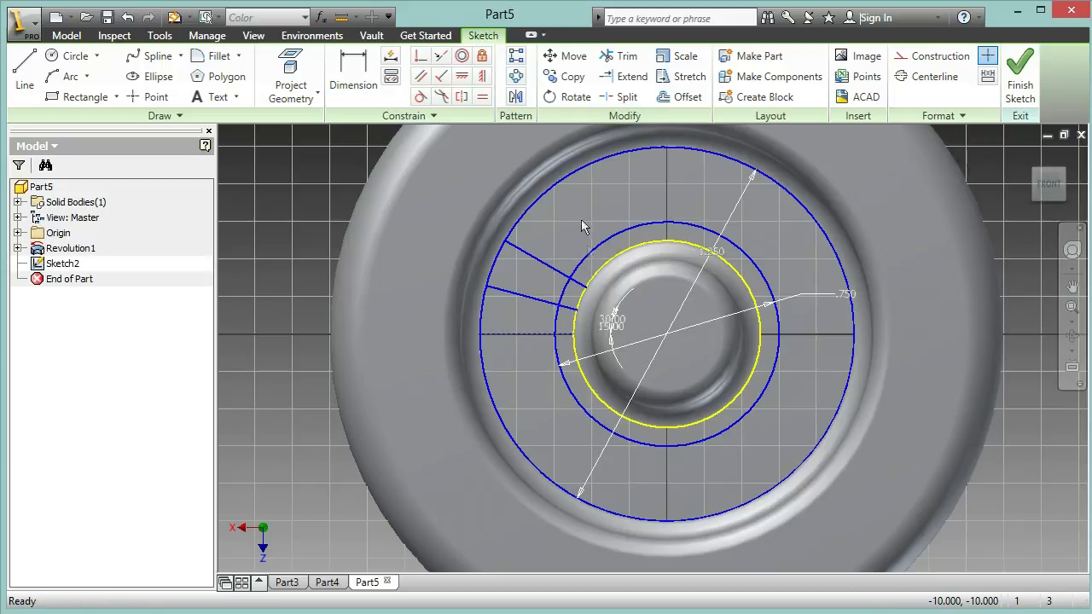
pyautogui.hotkey('ctrl', 'z')
# - Sketch the slot's second side line from the center toward the upper left, 0.625 in long at 45 degrees
pyautogui.click(25, 72)
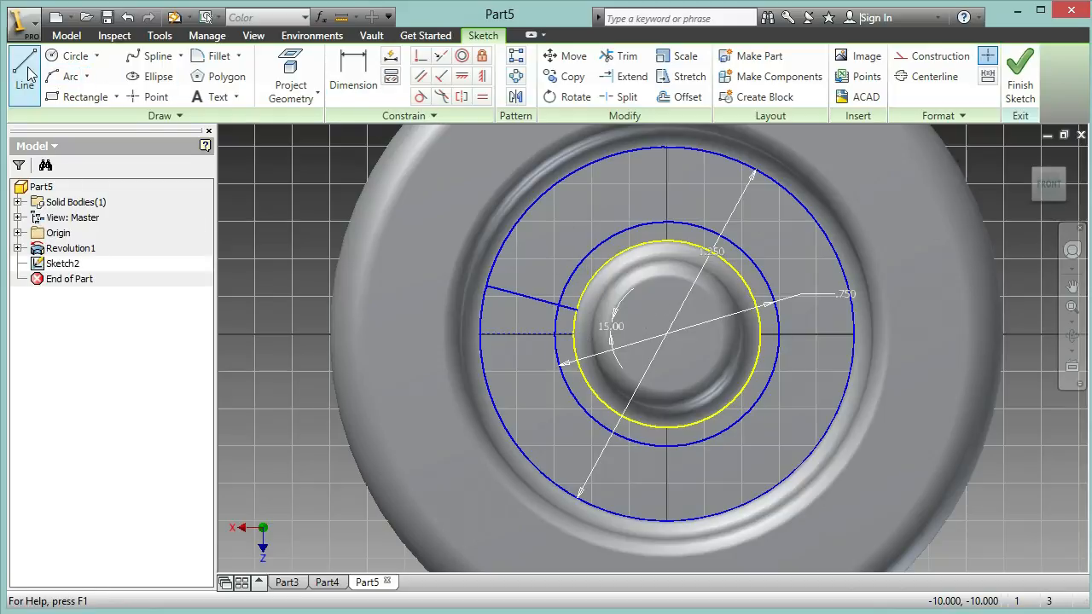
pyautogui.click(664, 333)
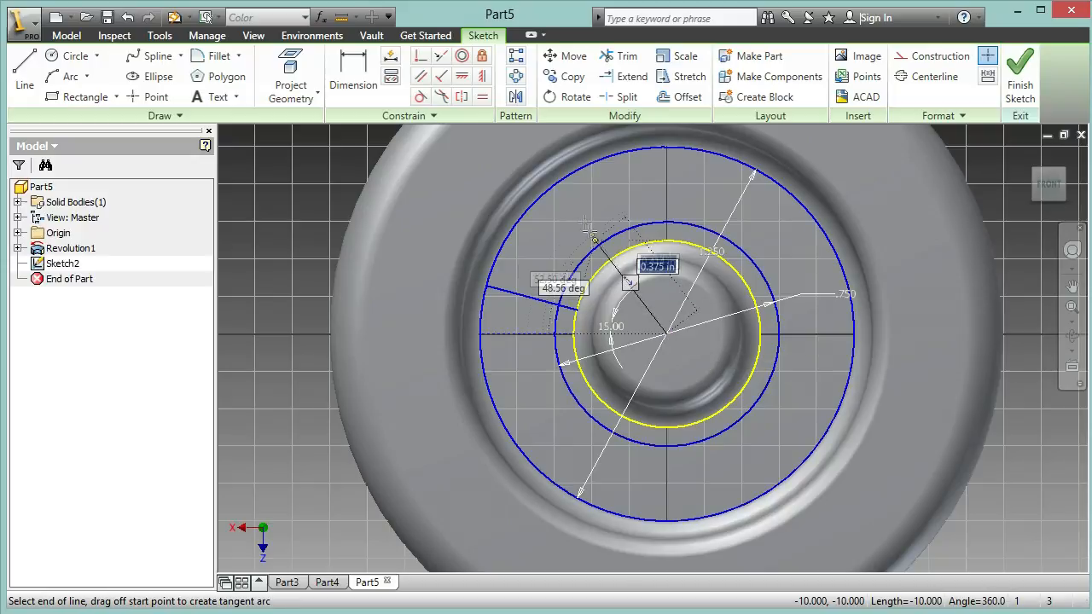
pyautogui.write('.625')
pyautogui.press('Tab')
pyautogui.write('45')
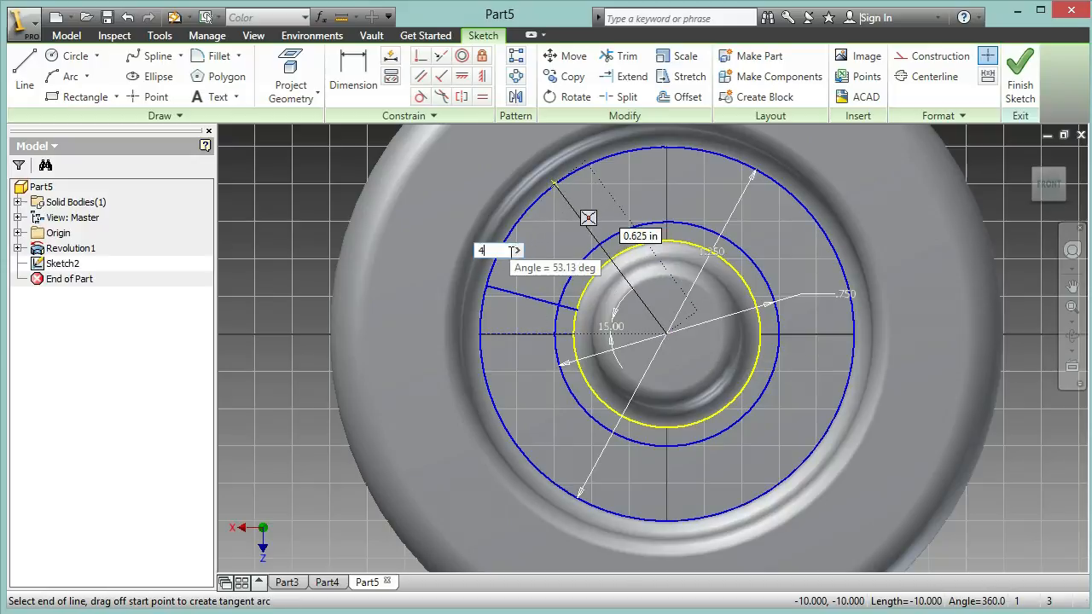
pyautogui.press('Return')
pyautogui.press('Escape')
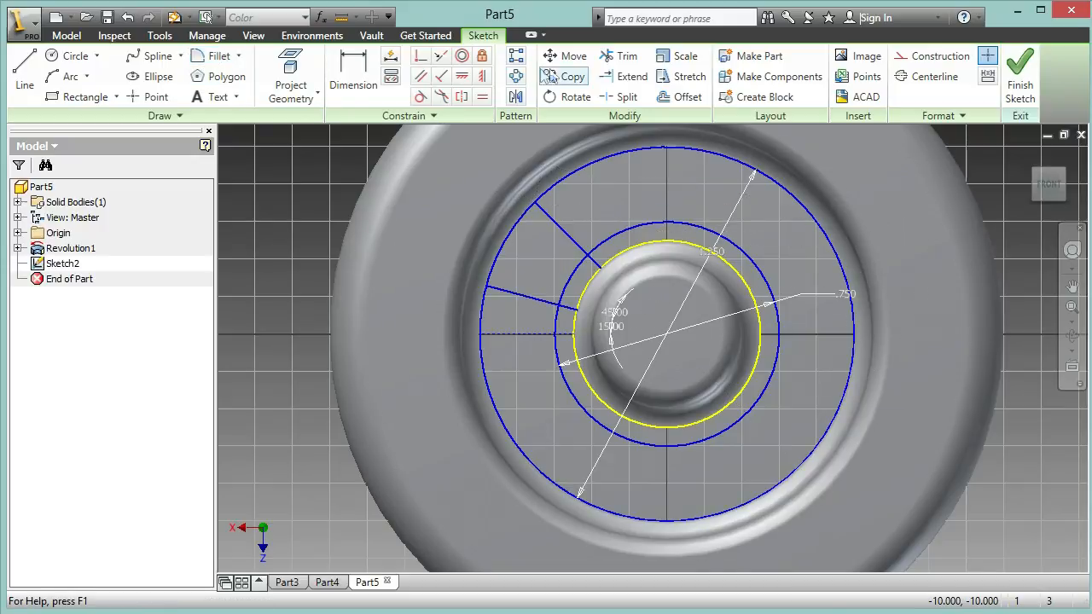
# - Trim both circles outside the two angled lines and the line stubs inside the inner arc, leaving one closed slot outline
pyautogui.click(625, 58)
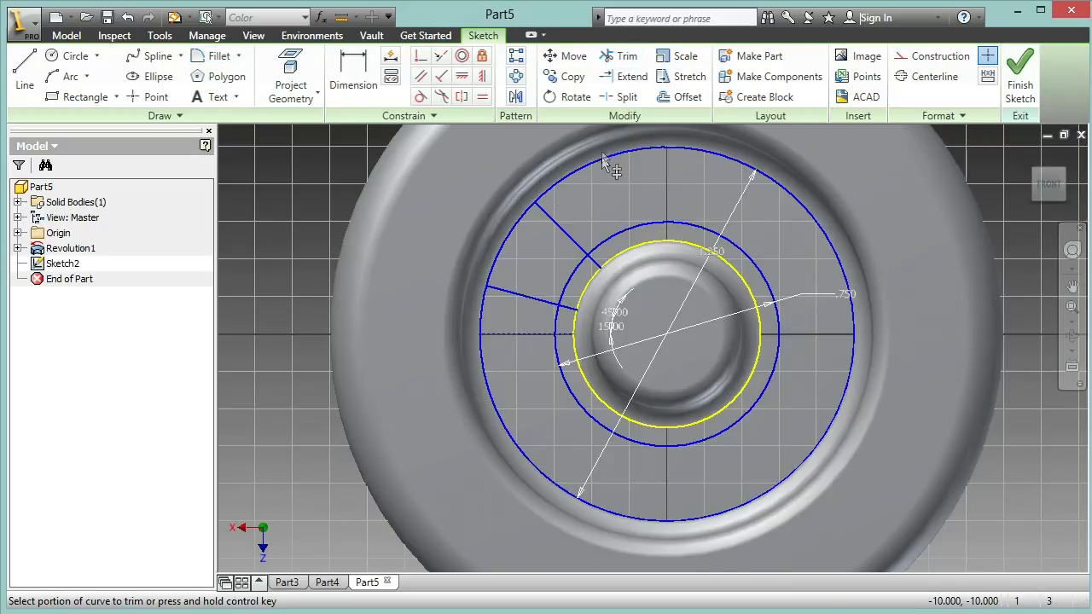
pyautogui.click(553, 217)
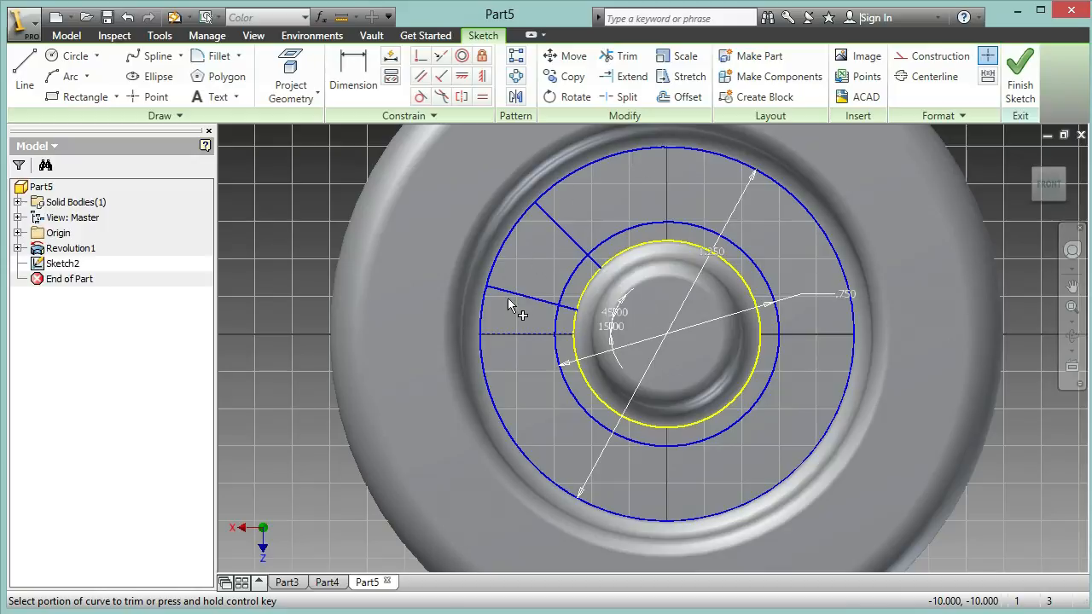
pyautogui.click(653, 150)
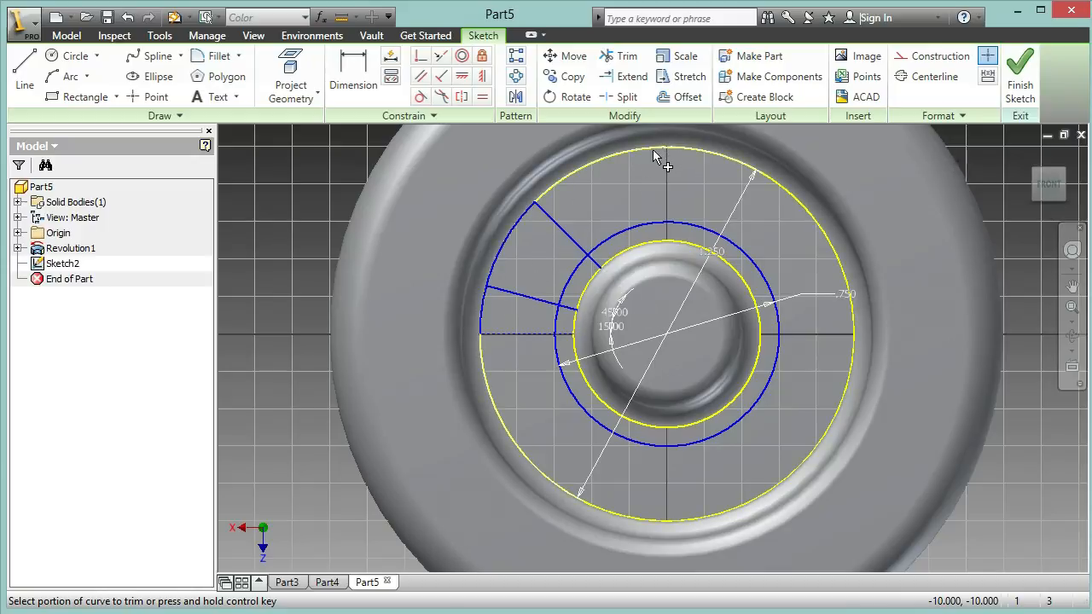
pyautogui.click(479, 322)
pyautogui.click(675, 223)
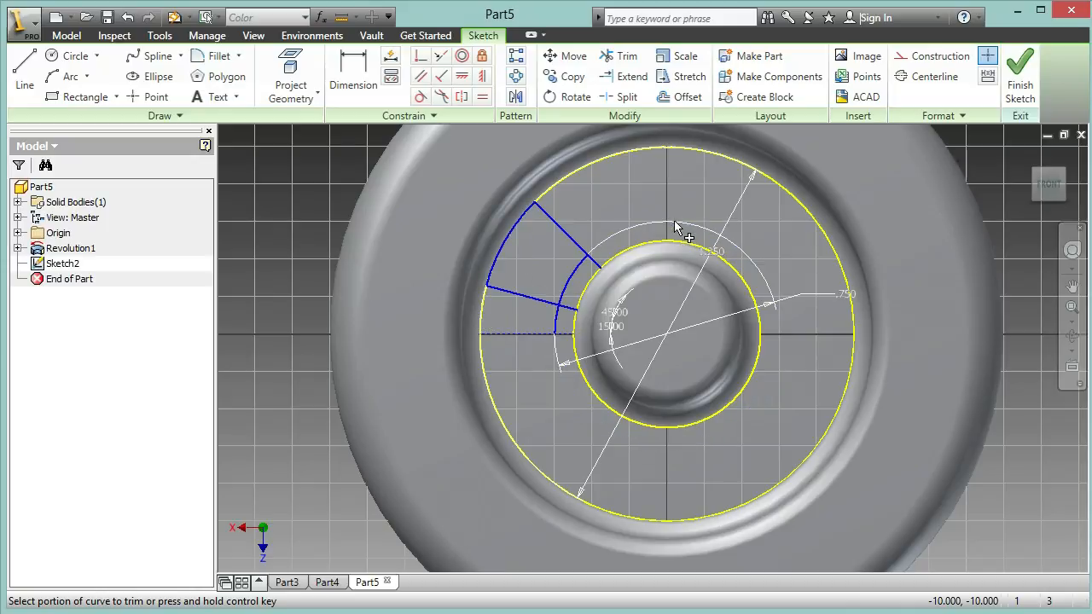
pyautogui.click(574, 308)
pyautogui.click(598, 263)
pyautogui.press('Escape')
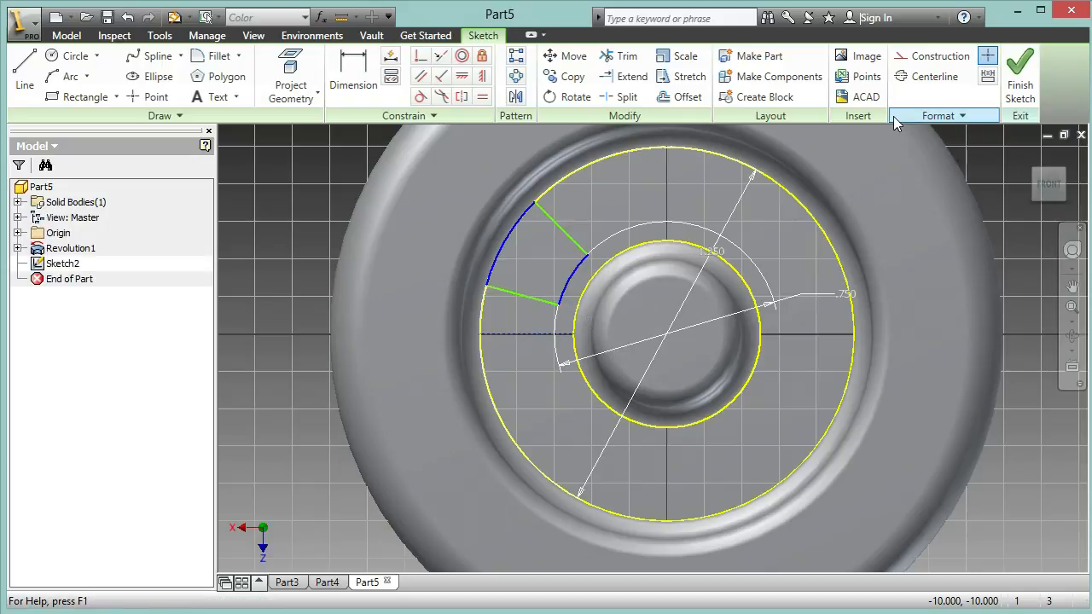
# - Pattern the closed slot outline circularly around the wheel's center with 6 instances over 360 degrees, and finish the sketch
pyautogui.click(517, 79)
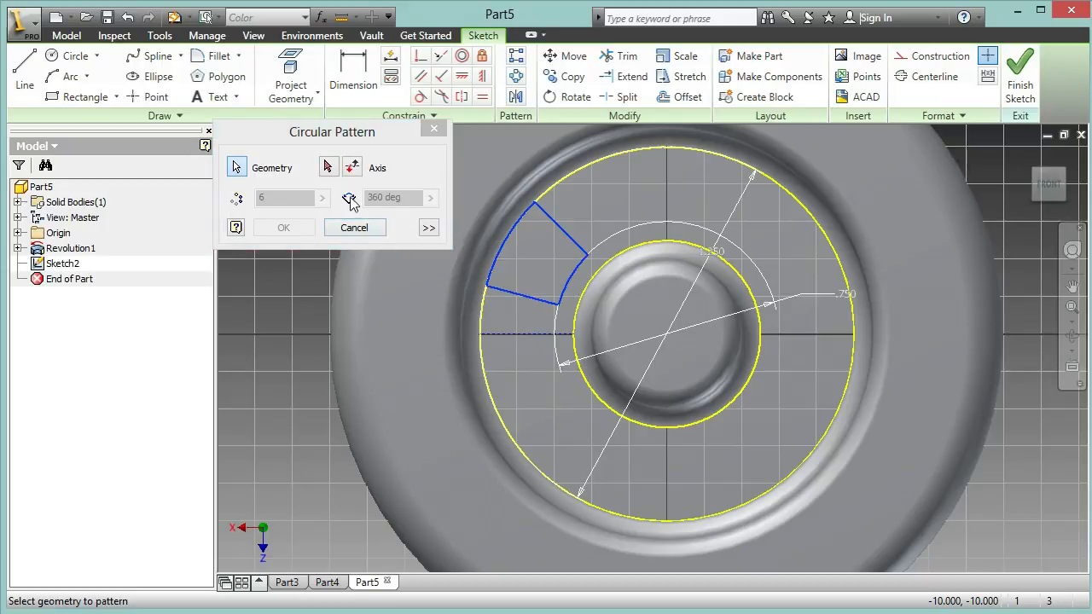
pyautogui.click(329, 168)
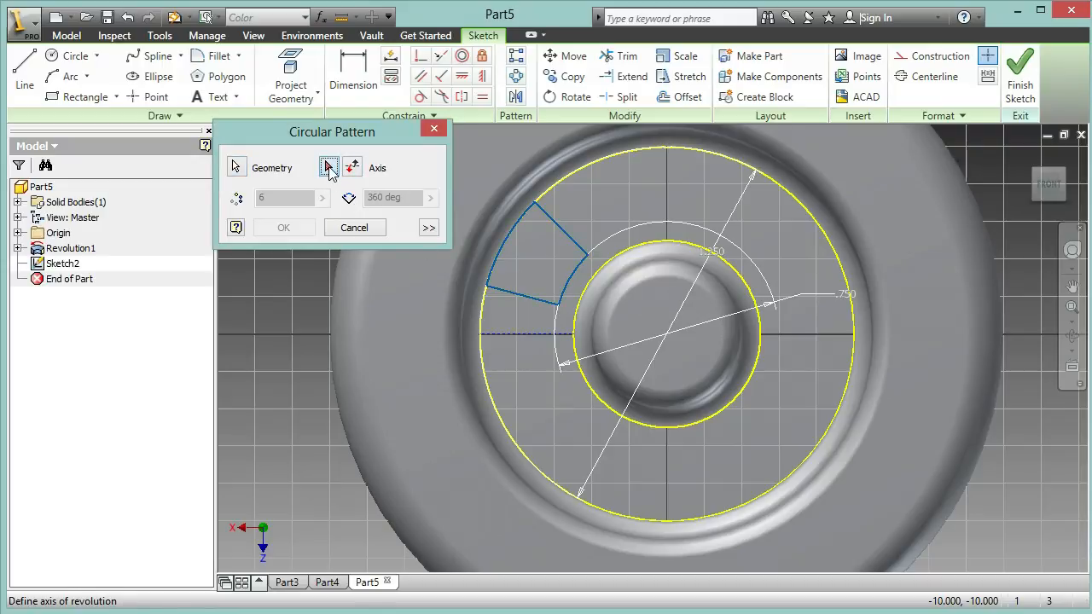
pyautogui.click(668, 333)
pyautogui.click(675, 339)
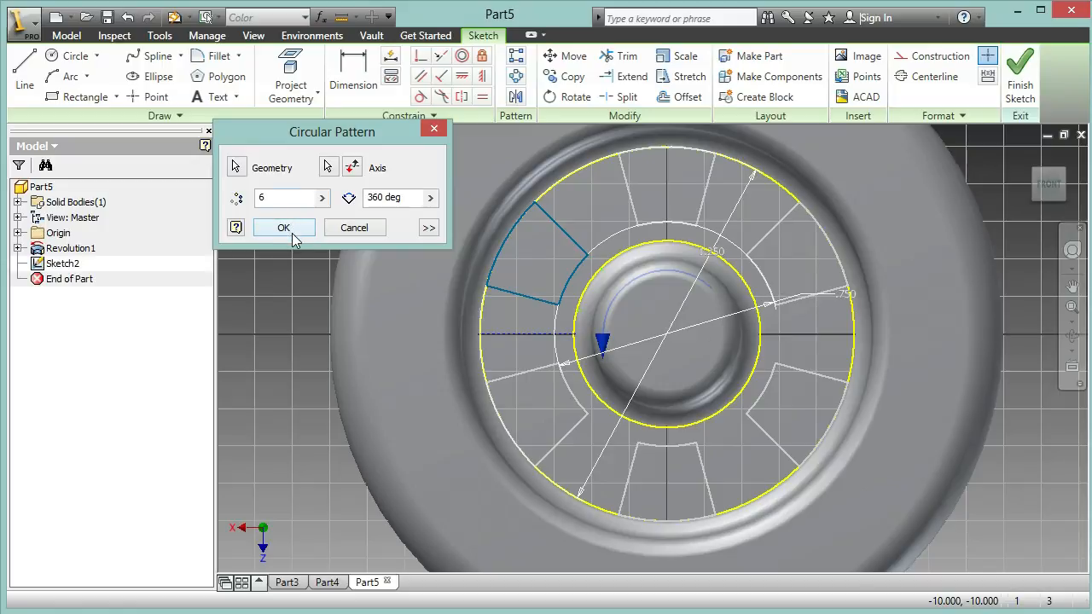
pyautogui.click(293, 232)
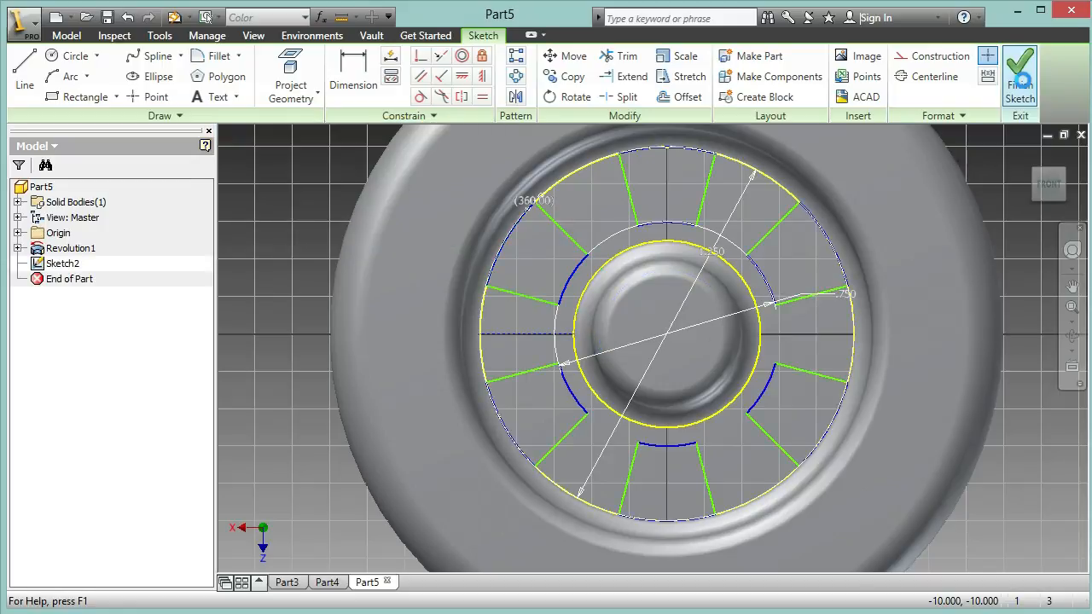
pyautogui.click(1021, 81)
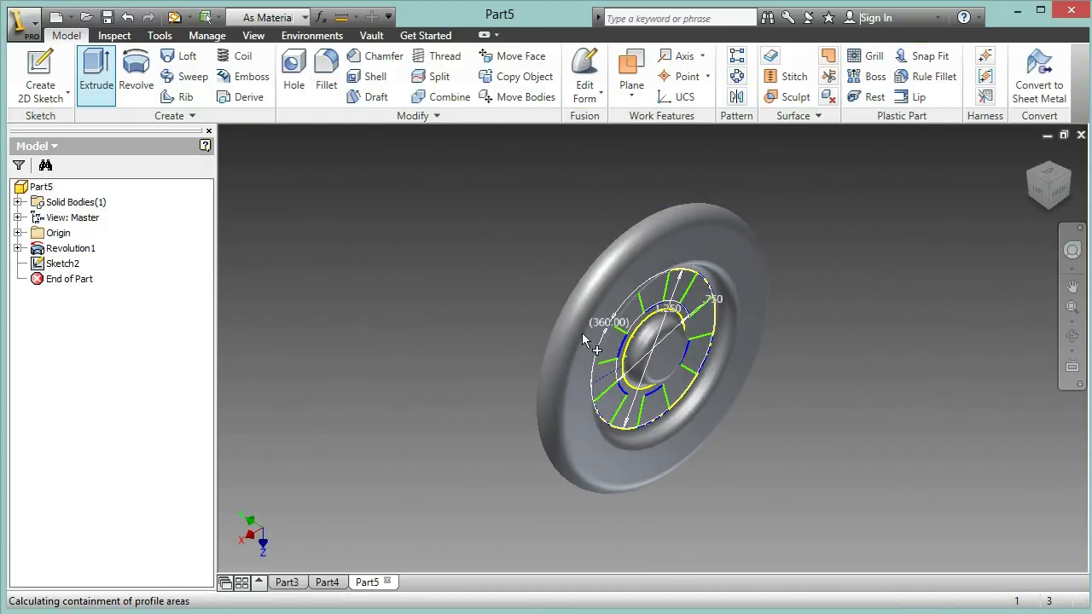
# - Cut the six slot profiles through the wheel with an Extrude set to All, directed into the body
pyautogui.click(652, 296)
pyautogui.click(651, 418)
pyautogui.click(650, 410)
pyautogui.click(697, 350)
pyautogui.click(698, 291)
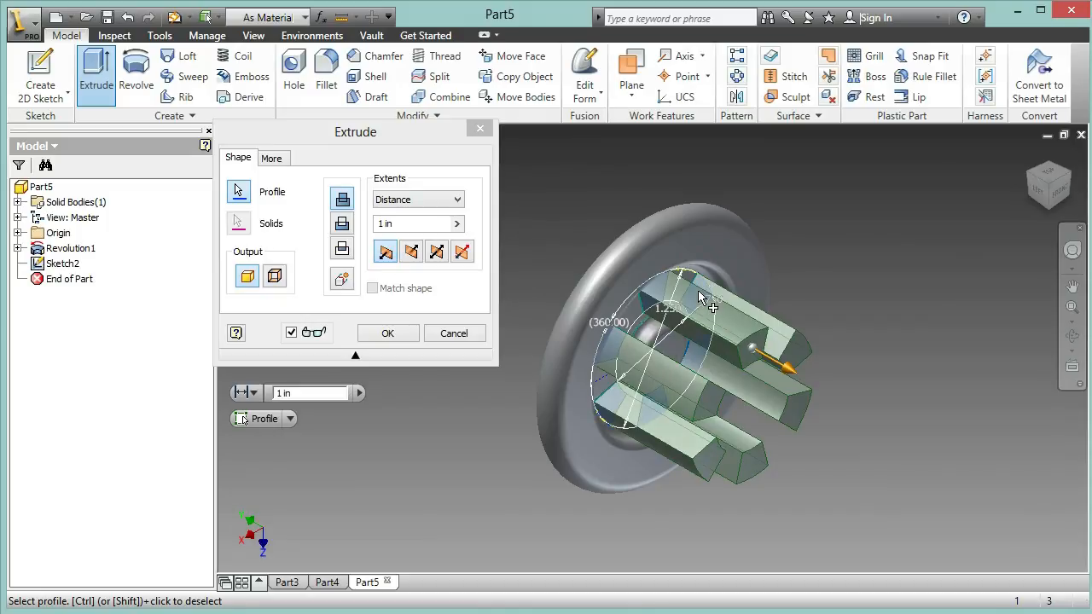
pyautogui.click(416, 199)
pyautogui.click(389, 263)
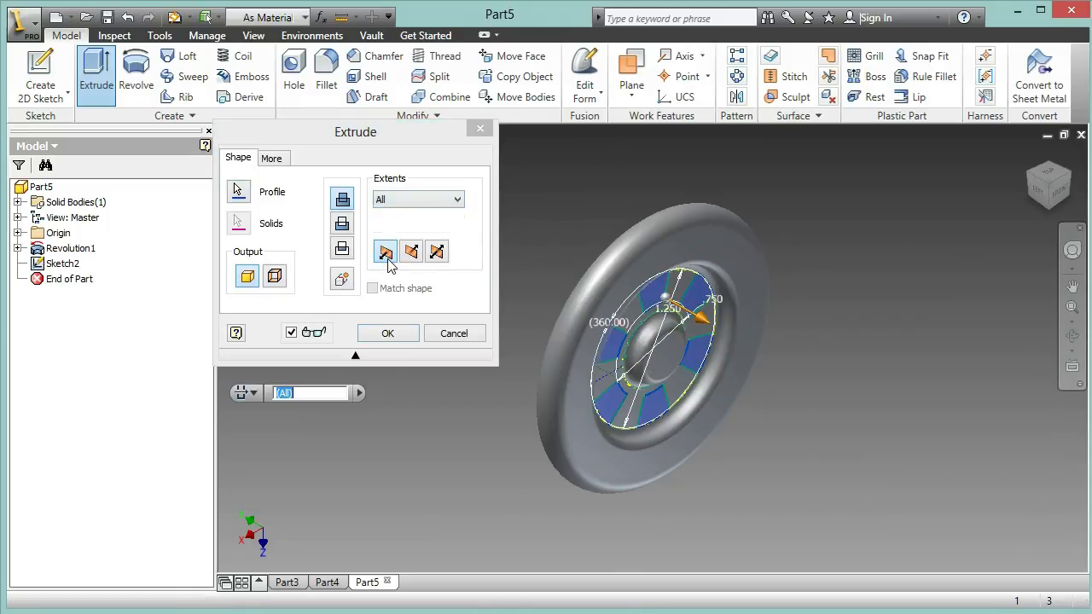
pyautogui.click(342, 225)
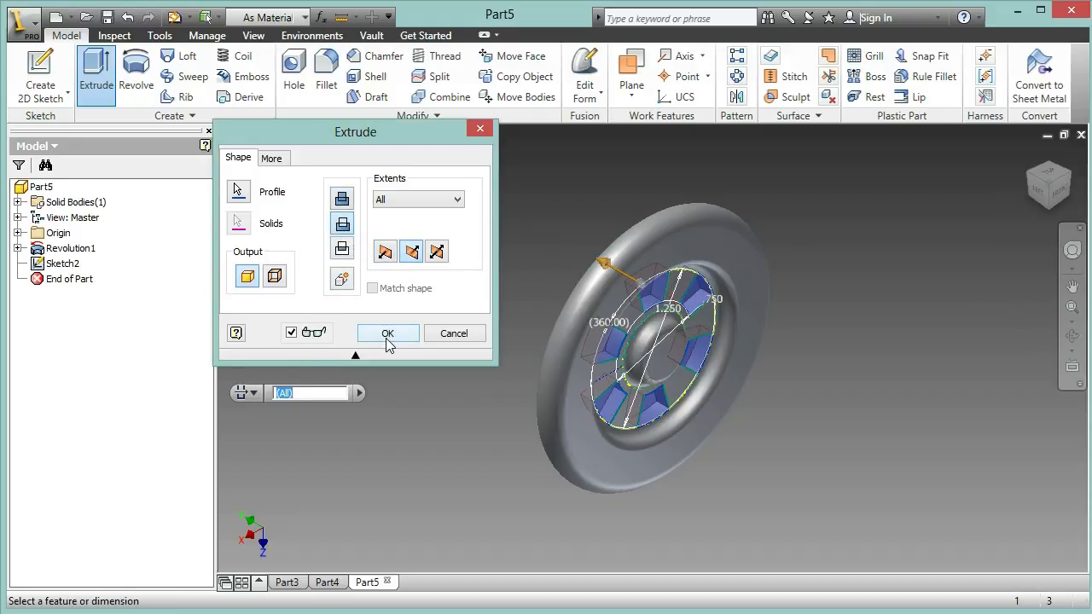
pyautogui.click(388, 334)
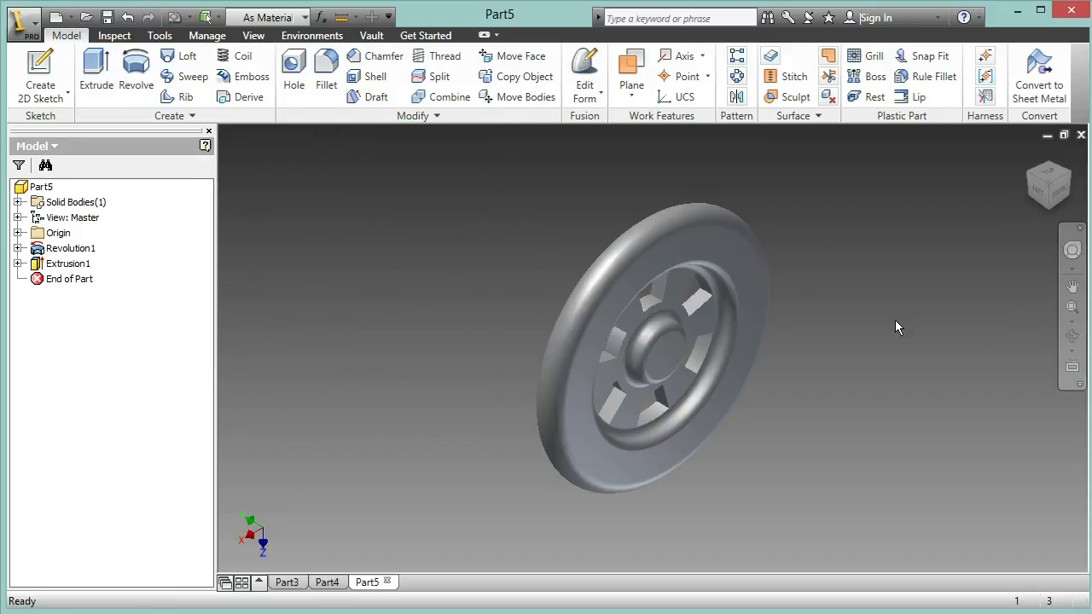
# - On a new sketch on the wheel's flat front rim face, draw a 0.7 in horizontal line from the center toward the right
pyautogui.click(1059, 196)
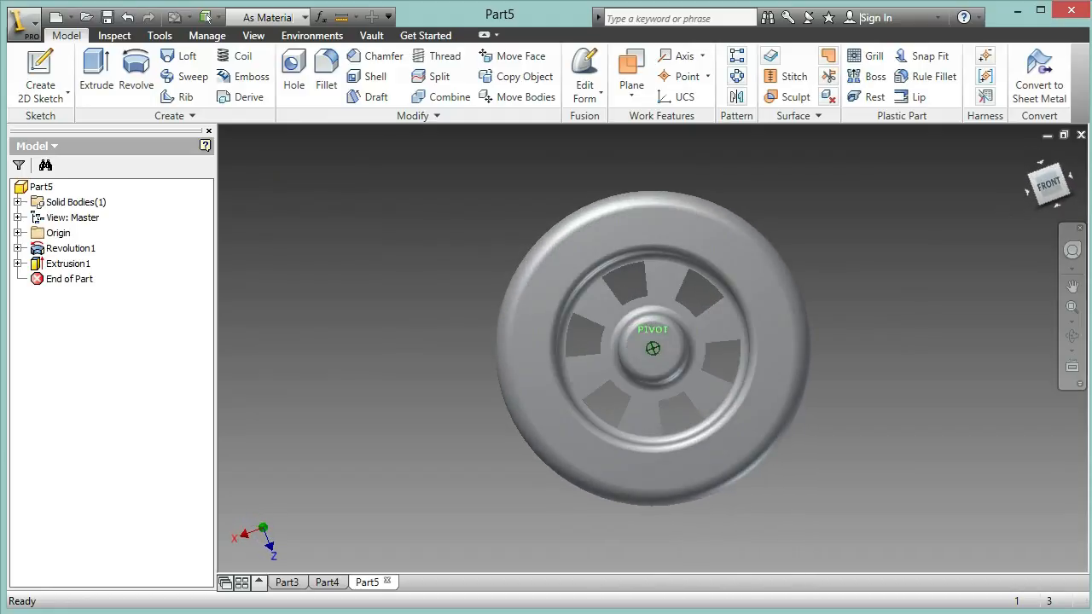
pyautogui.click(1029, 151)
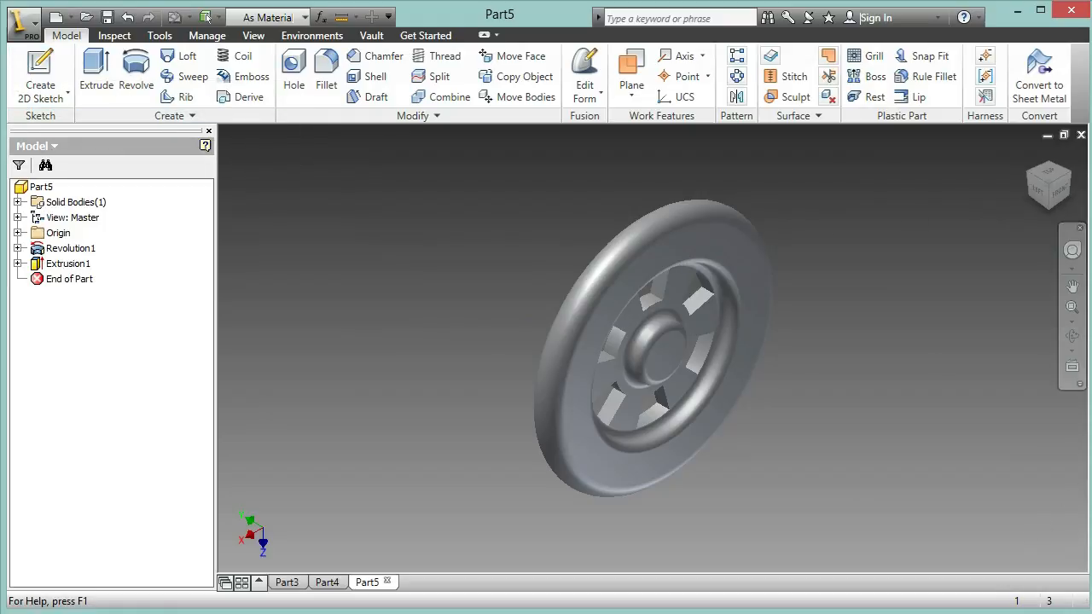
pyautogui.click(206, 16)
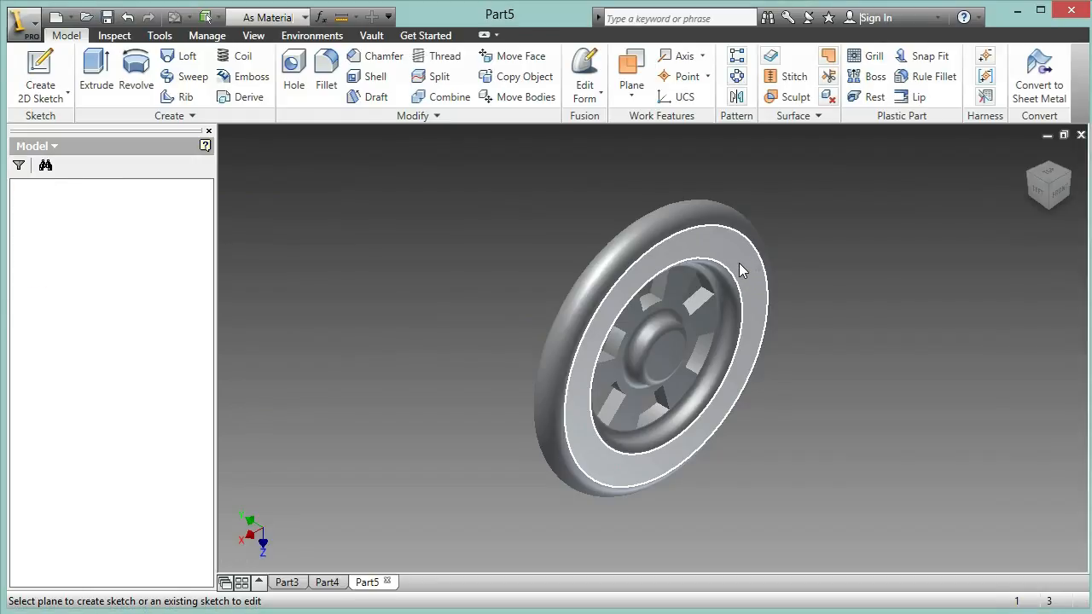
pyautogui.click(739, 264)
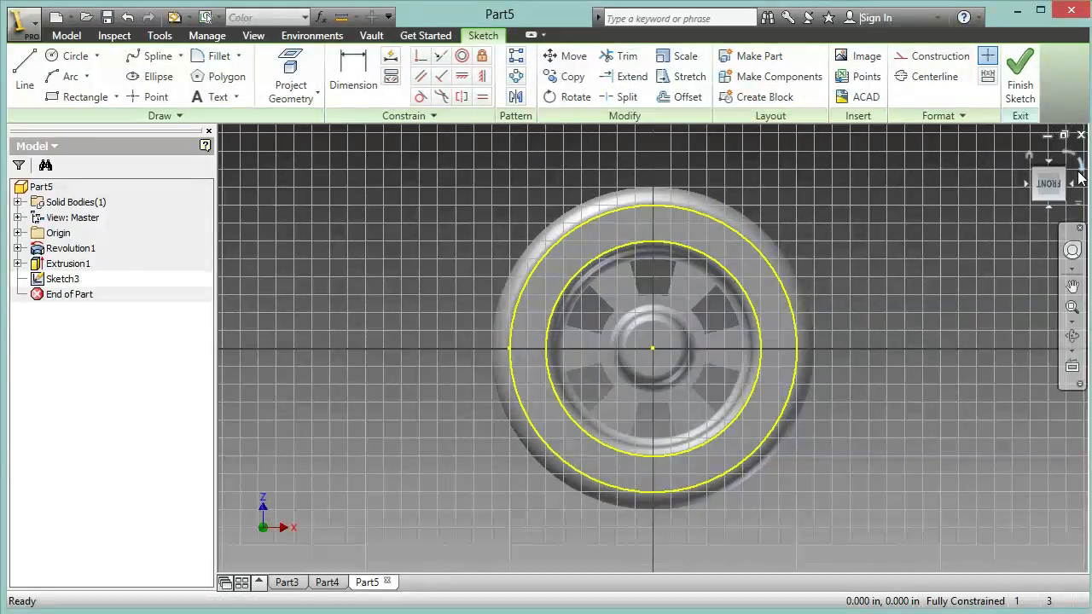
pyautogui.click(1078, 176)
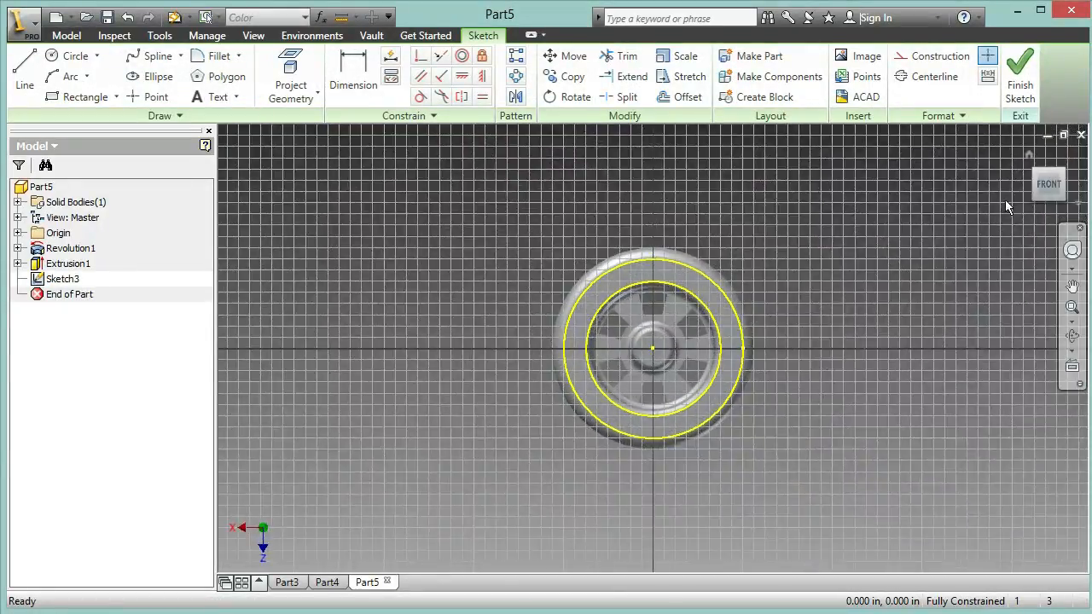
pyautogui.scroll(2, 853, 341)
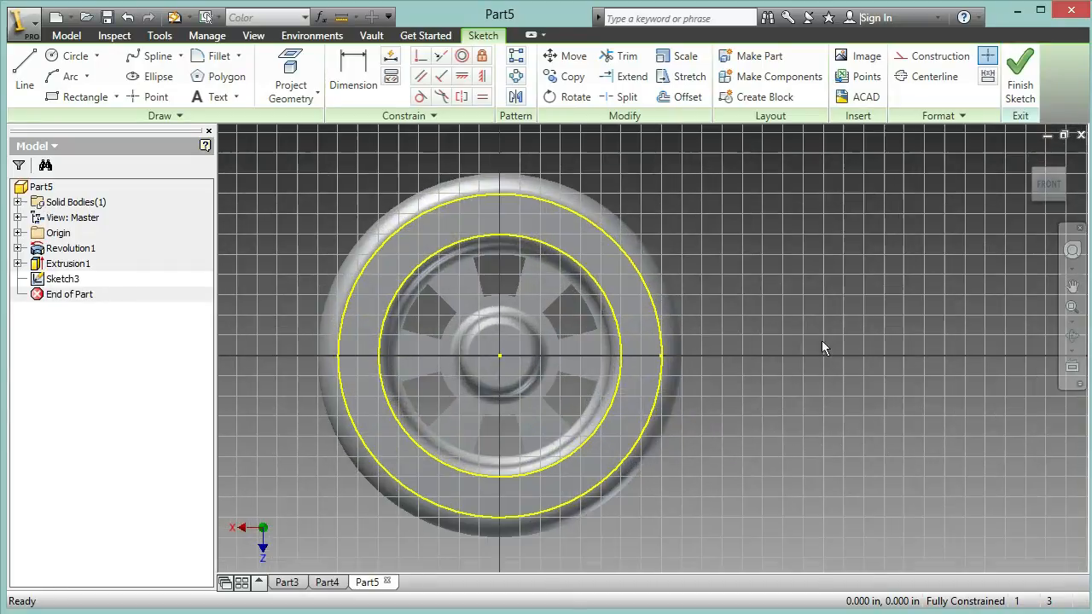
pyautogui.scroll(3, 529, 340)
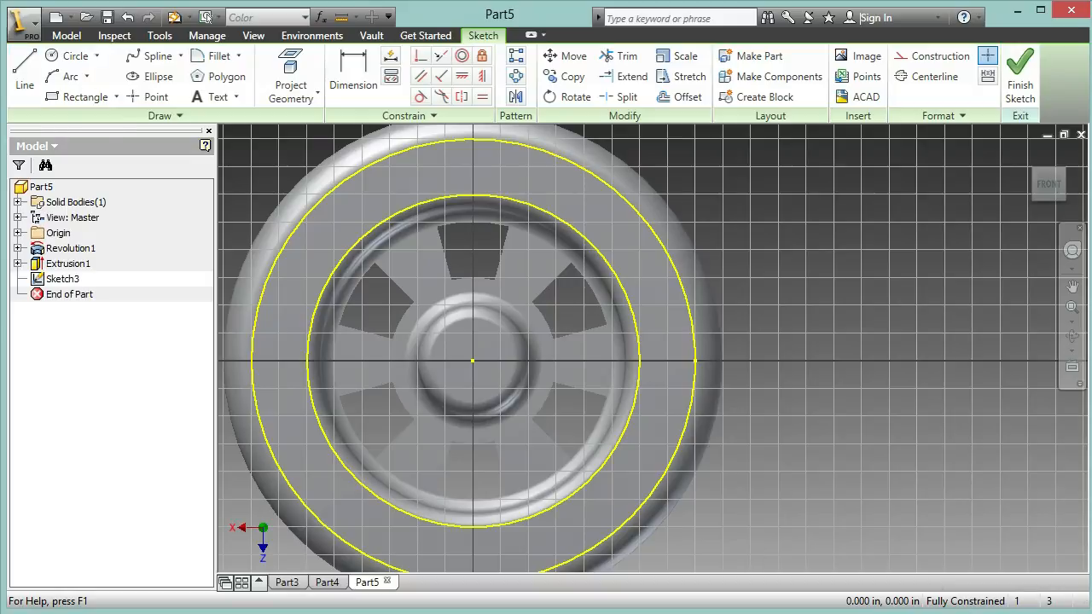
pyautogui.click(25, 75)
pyautogui.click(472, 361)
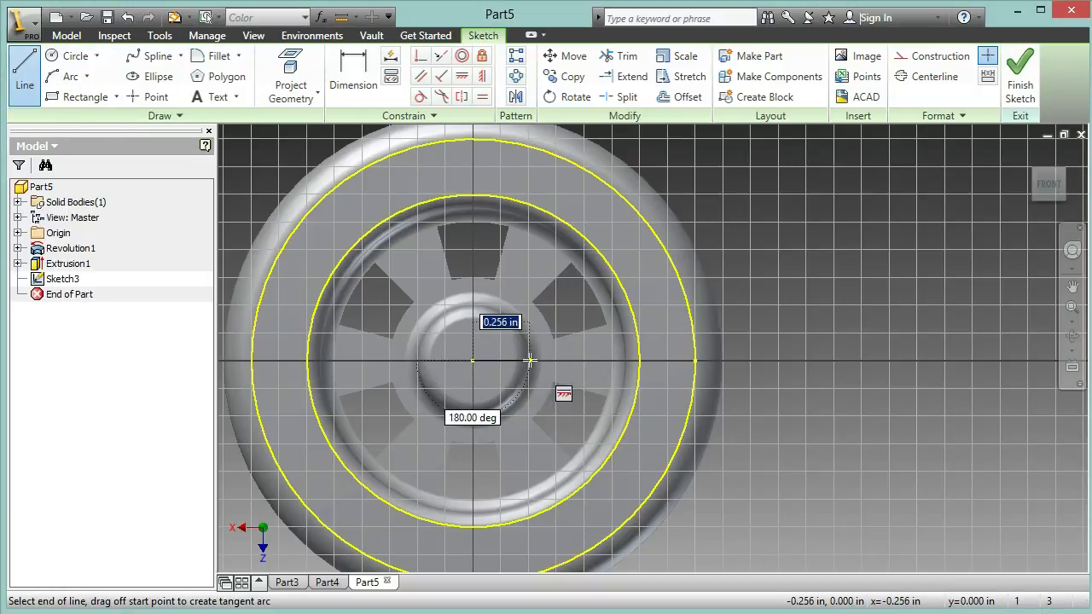
pyautogui.write('.7')
pyautogui.press('Return')
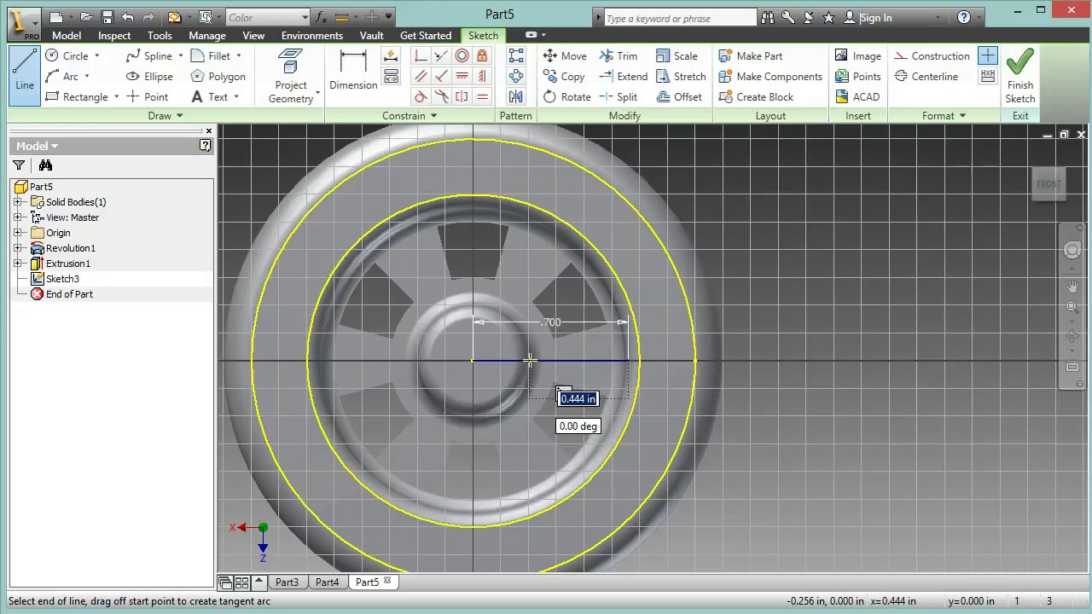
pyautogui.press('Escape')
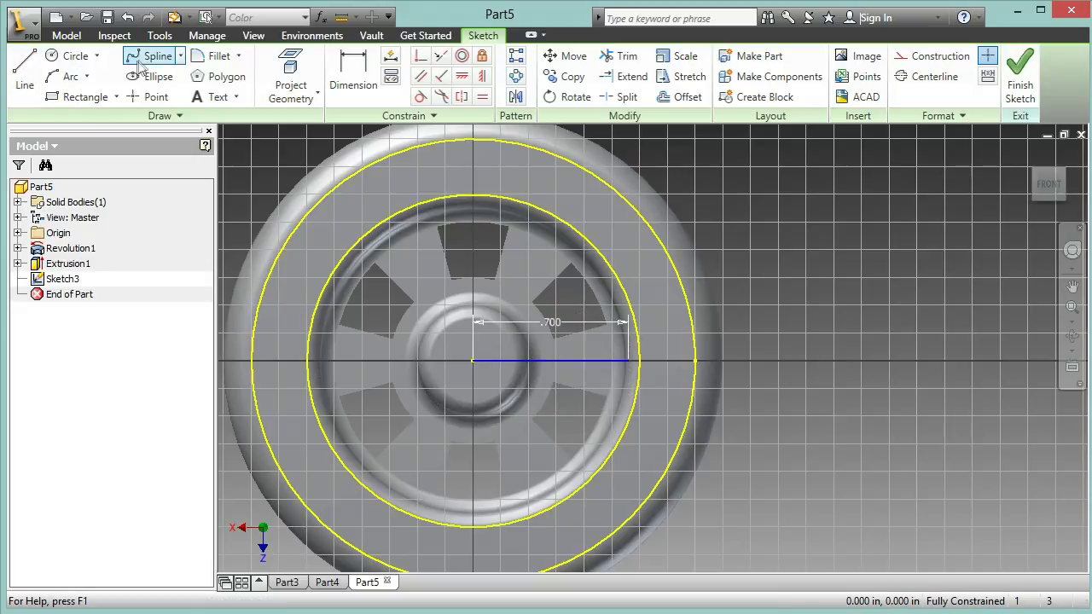
# - Sketch a 0.25 in diameter circle centered on the outer end of the 0.7 in line, and finish the sketch
pyautogui.click(77, 54)
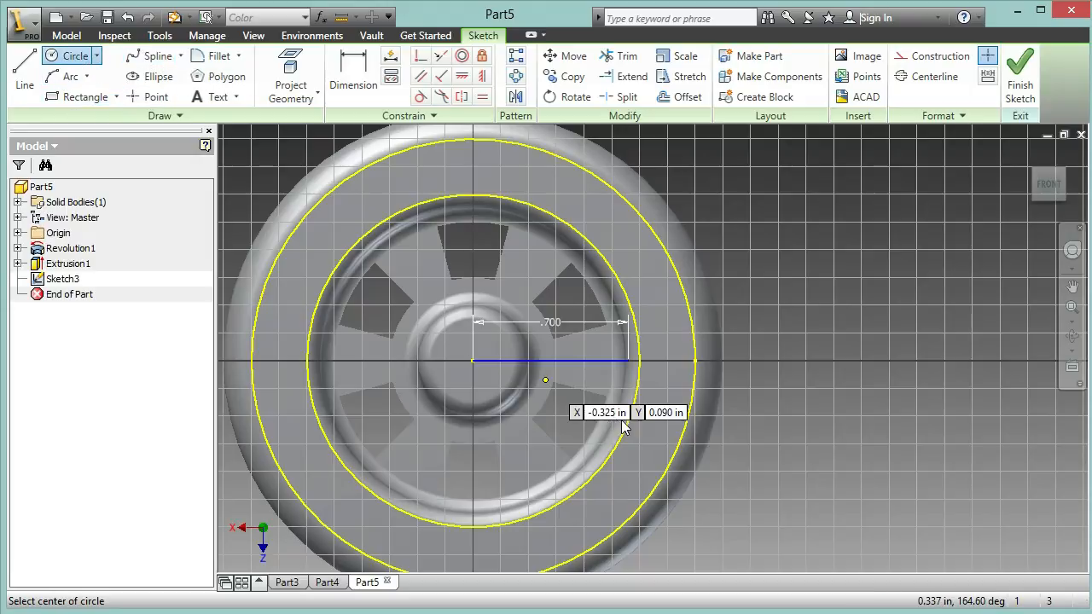
pyautogui.click(629, 361)
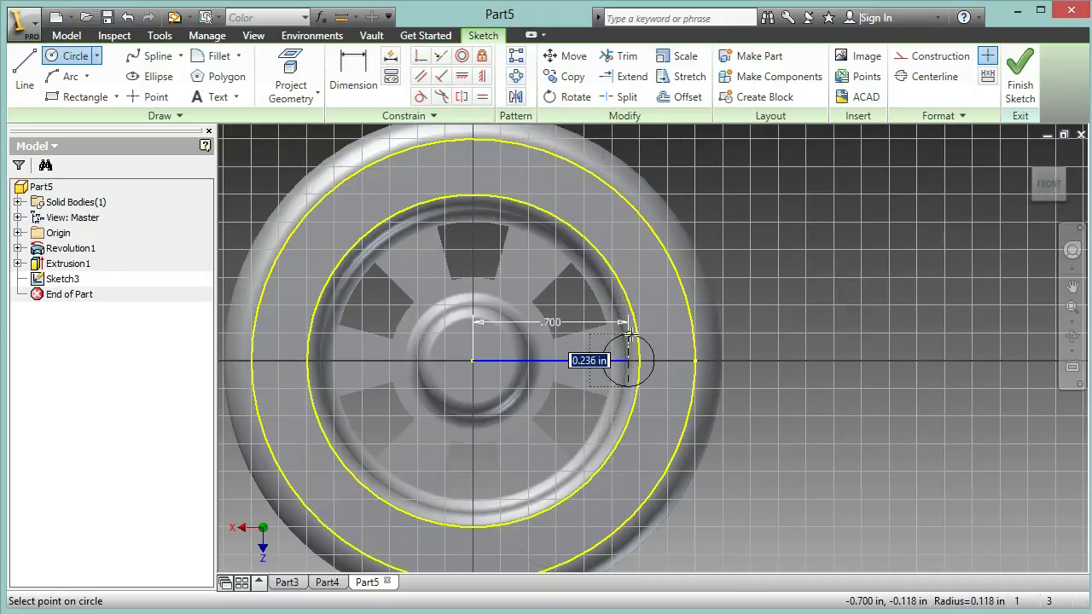
pyautogui.write('.2')
pyautogui.press('Return')
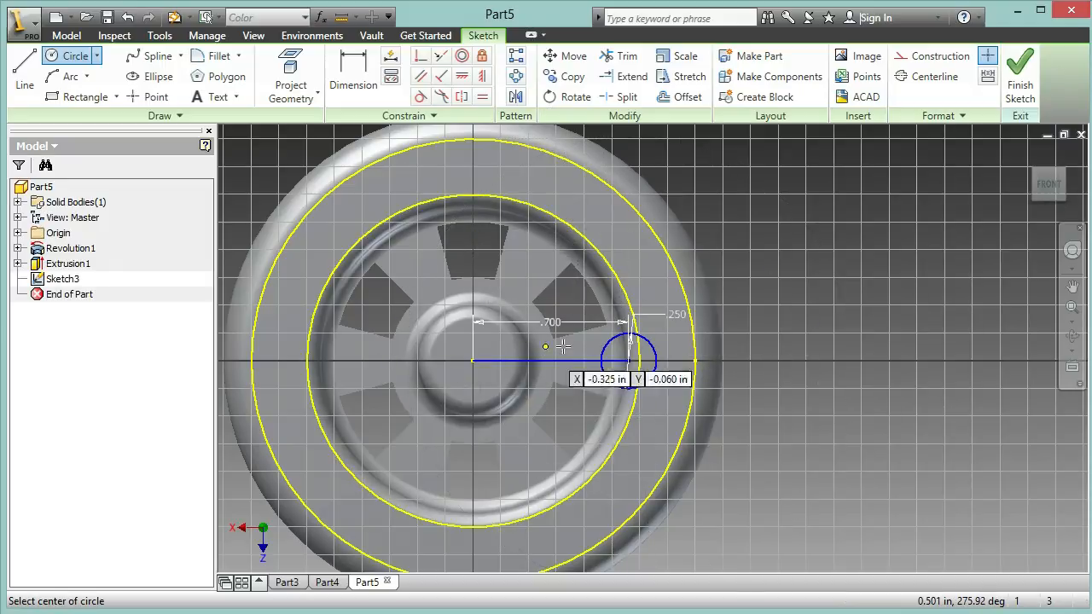
pyautogui.press('Escape')
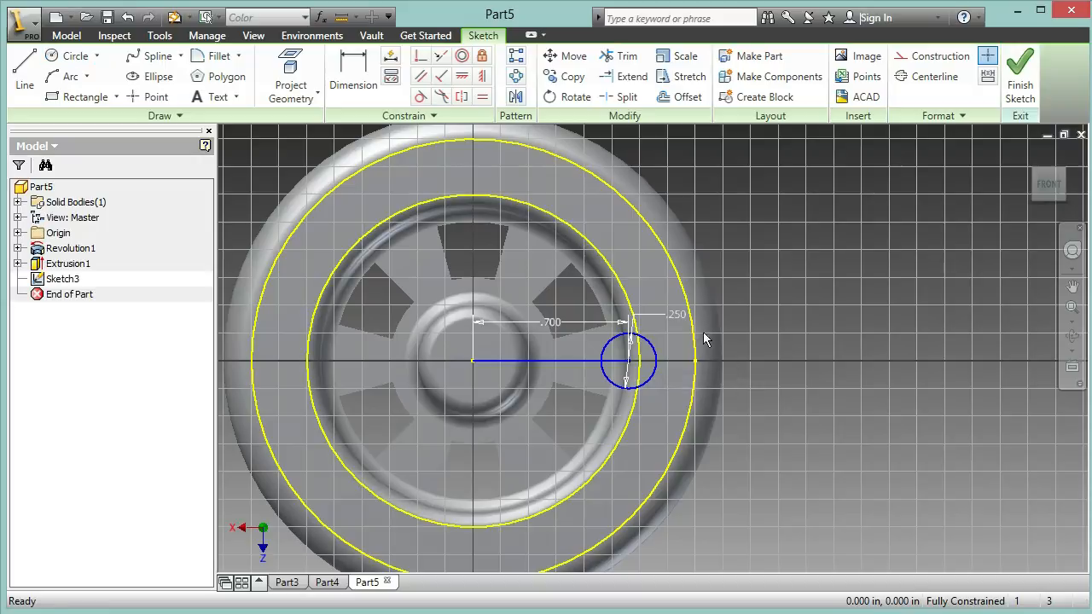
pyautogui.click(1021, 75)
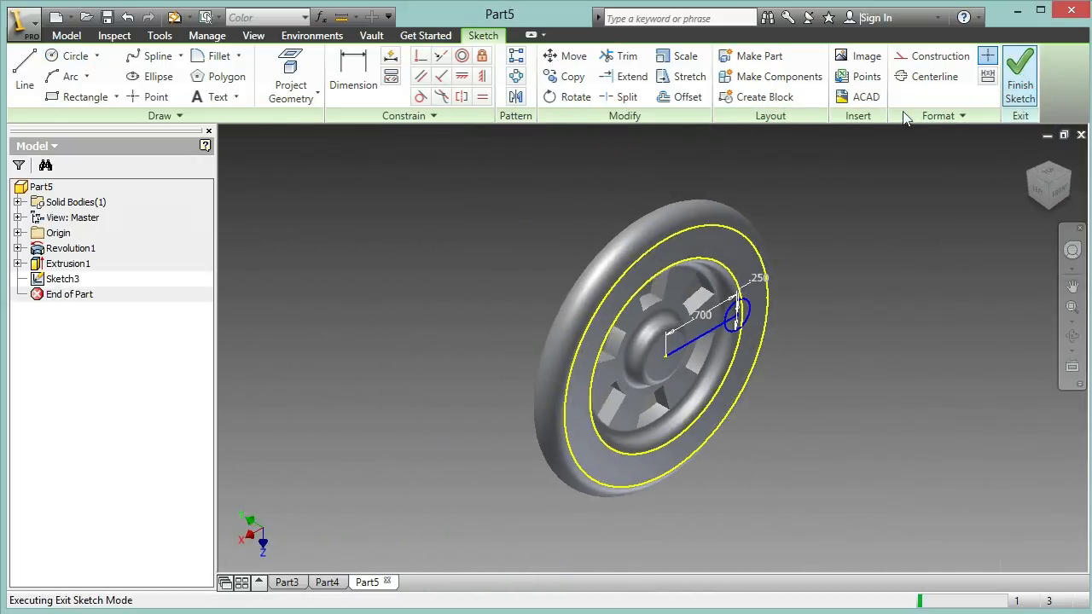
# - Extrude the 0.25 in circle outward from the wheel's front face by 0.25 in, joined to the body
pyautogui.click(95, 70)
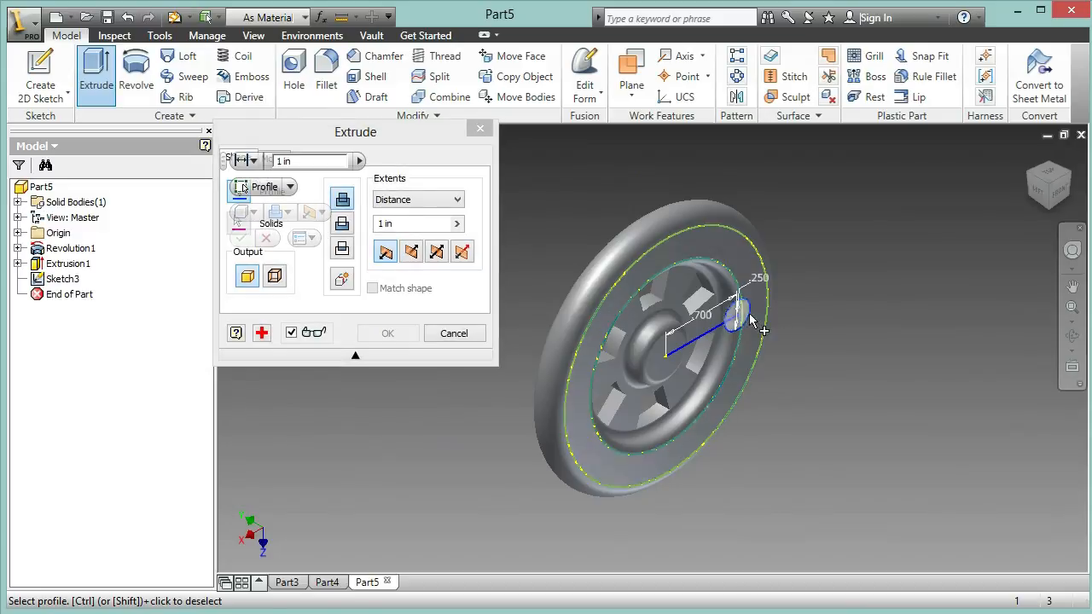
pyautogui.click(748, 315)
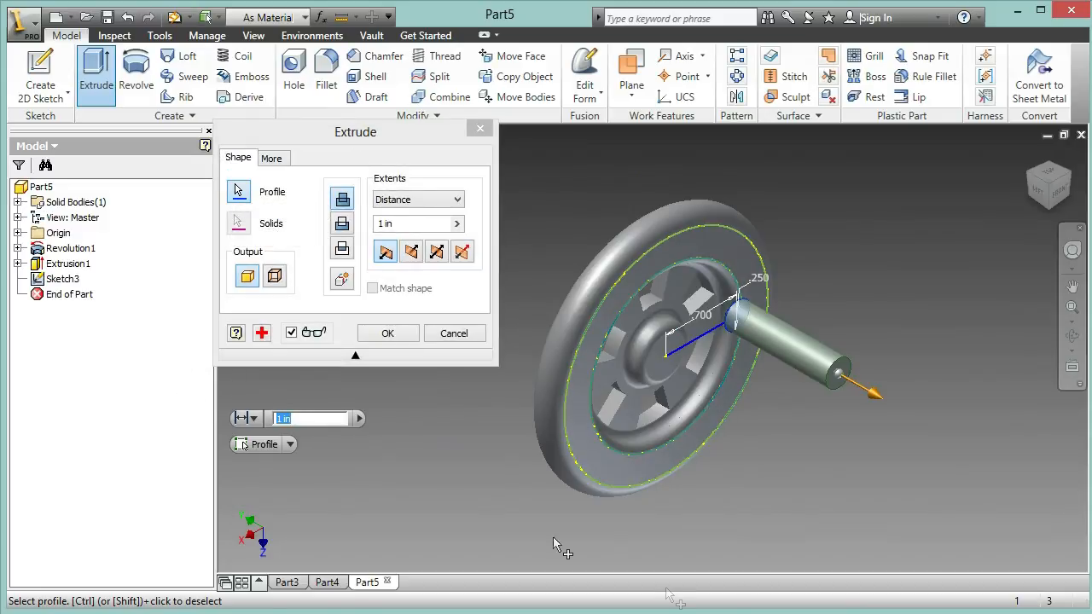
pyautogui.doubleClick(418, 224)
pyautogui.write('.2')
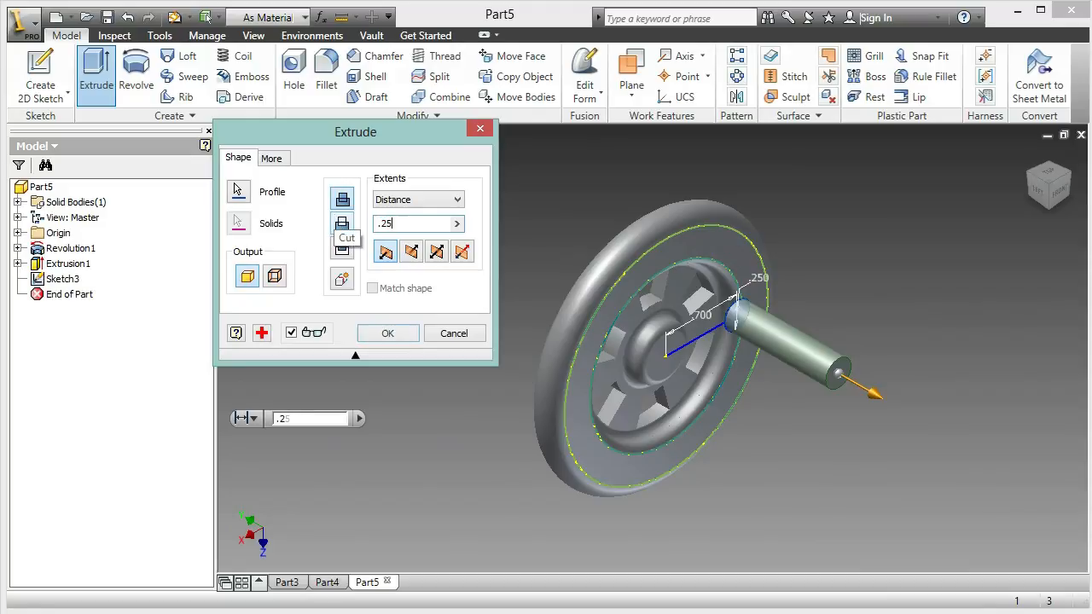
pyautogui.write('5')
pyautogui.press('Return')
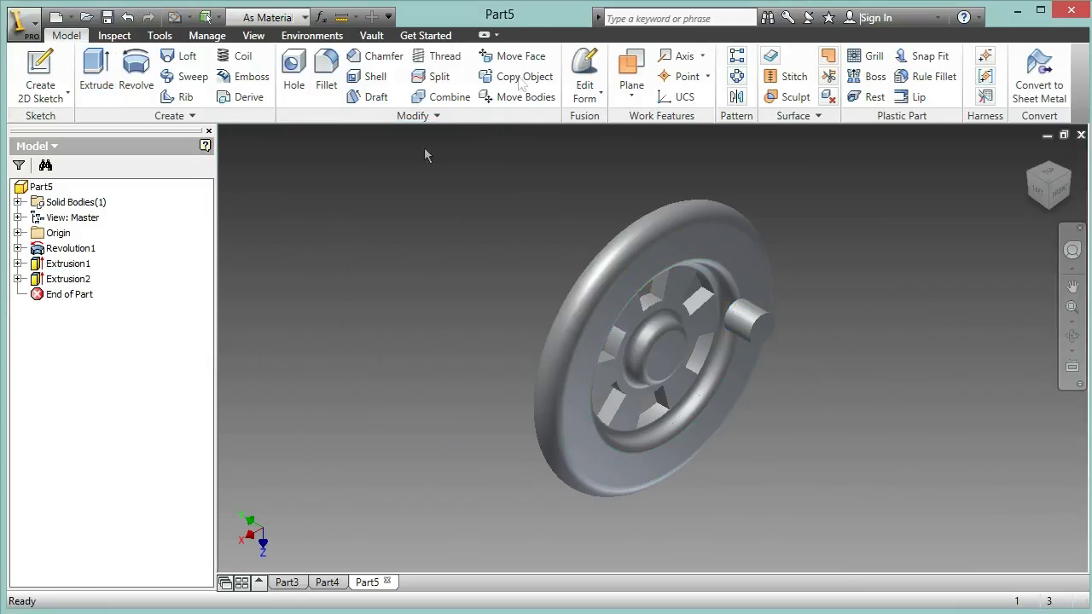
# - Sketch a 0.125 in diameter circle concentric with the handle peg on its end face, and finish the sketch
pyautogui.click(40, 81)
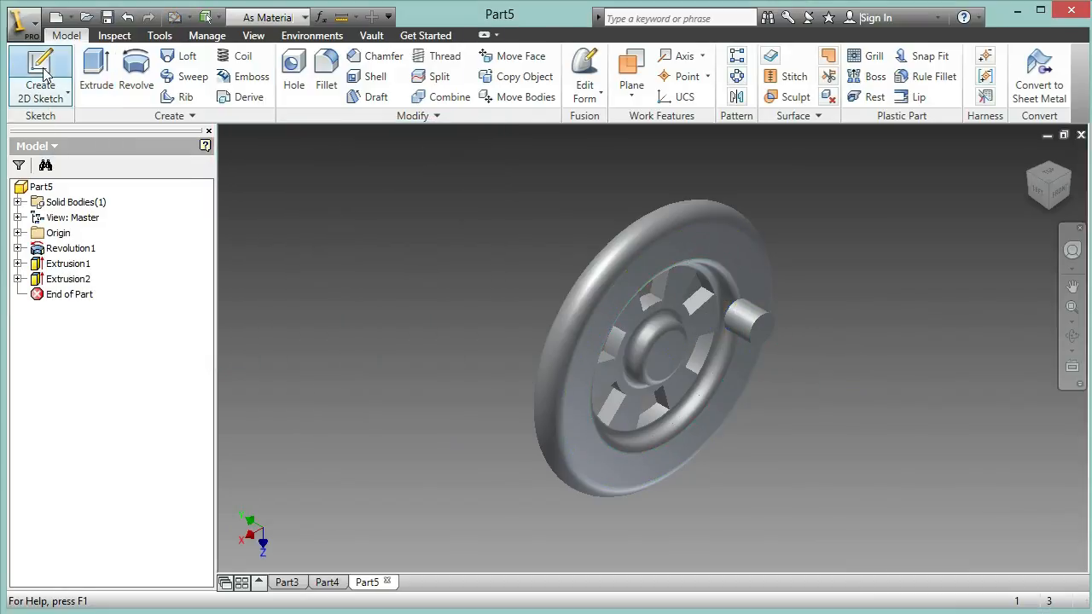
pyautogui.click(767, 336)
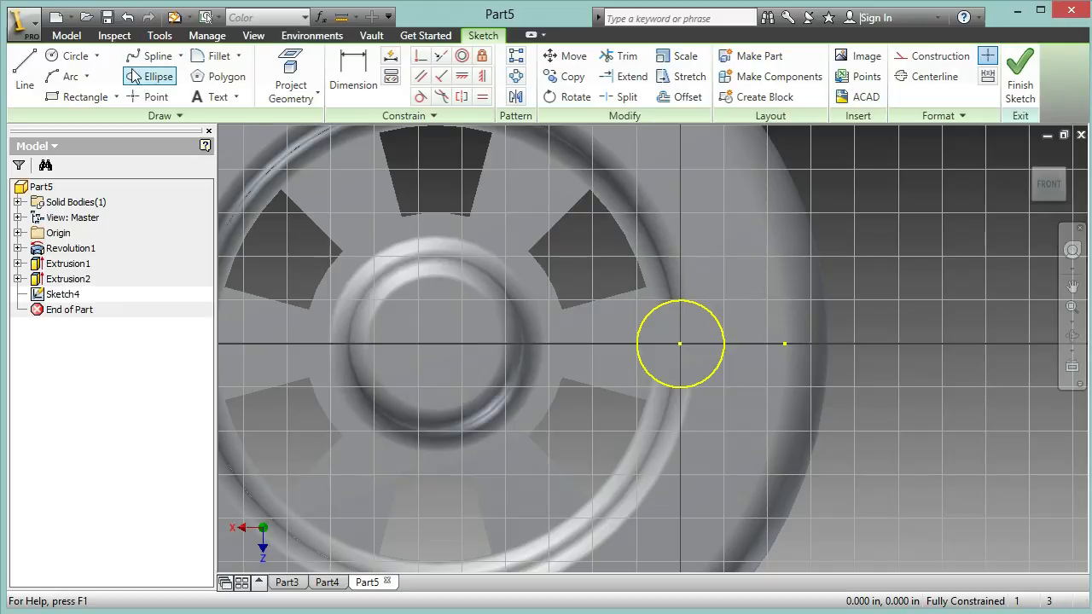
pyautogui.click(72, 64)
pyautogui.click(680, 344)
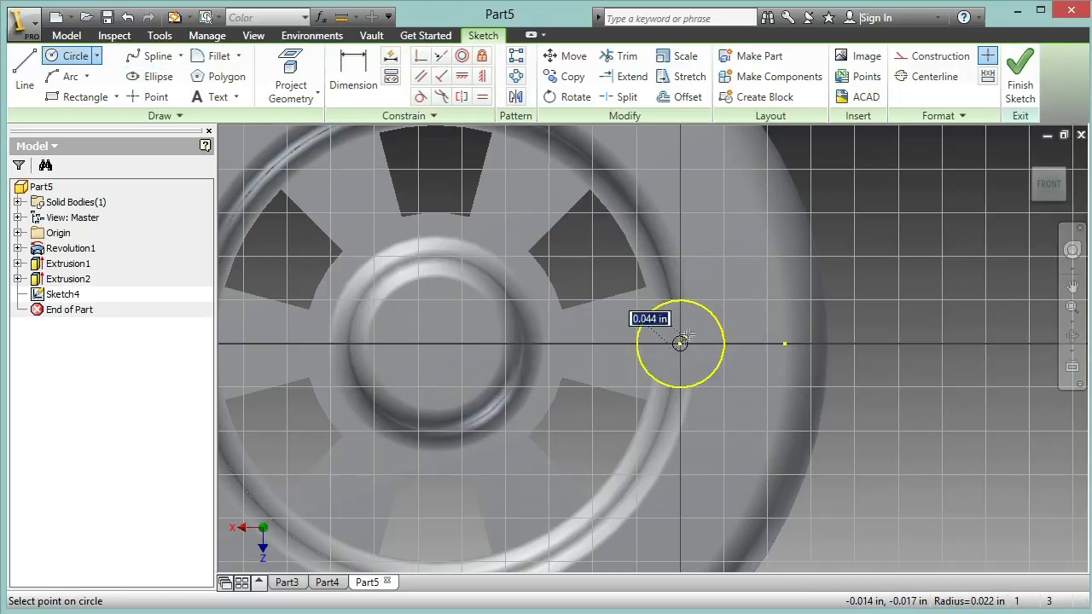
pyautogui.write('.1')
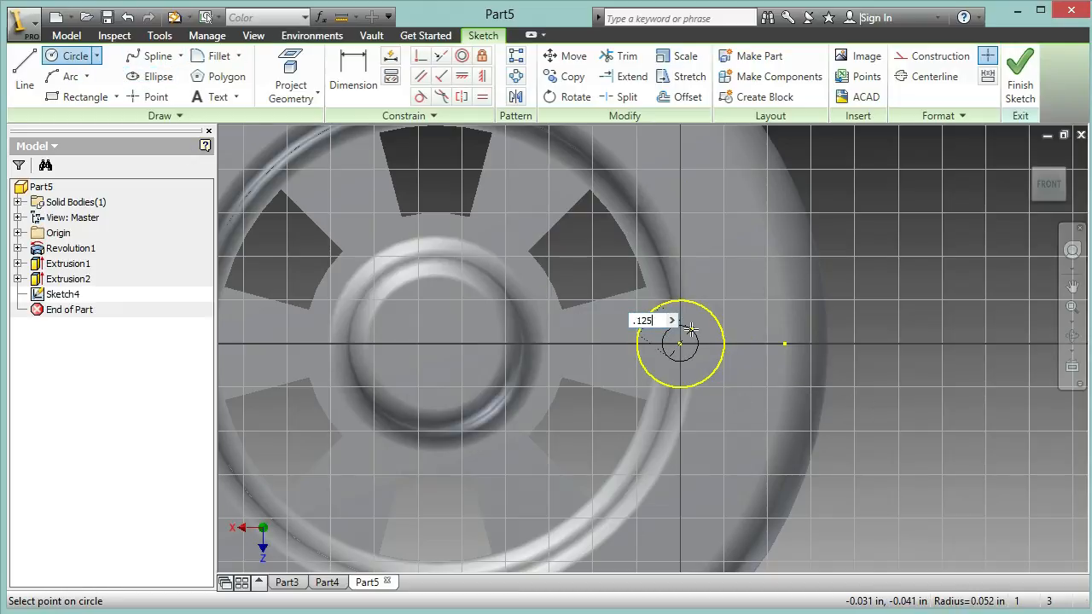
pyautogui.write('25')
pyautogui.press('Return')
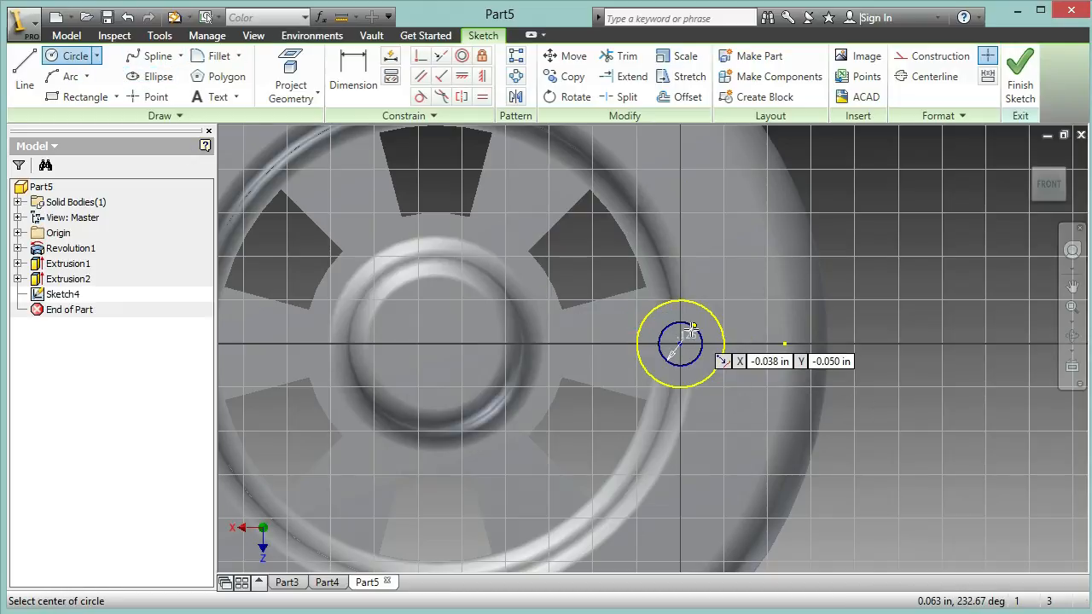
pyautogui.click(1022, 87)
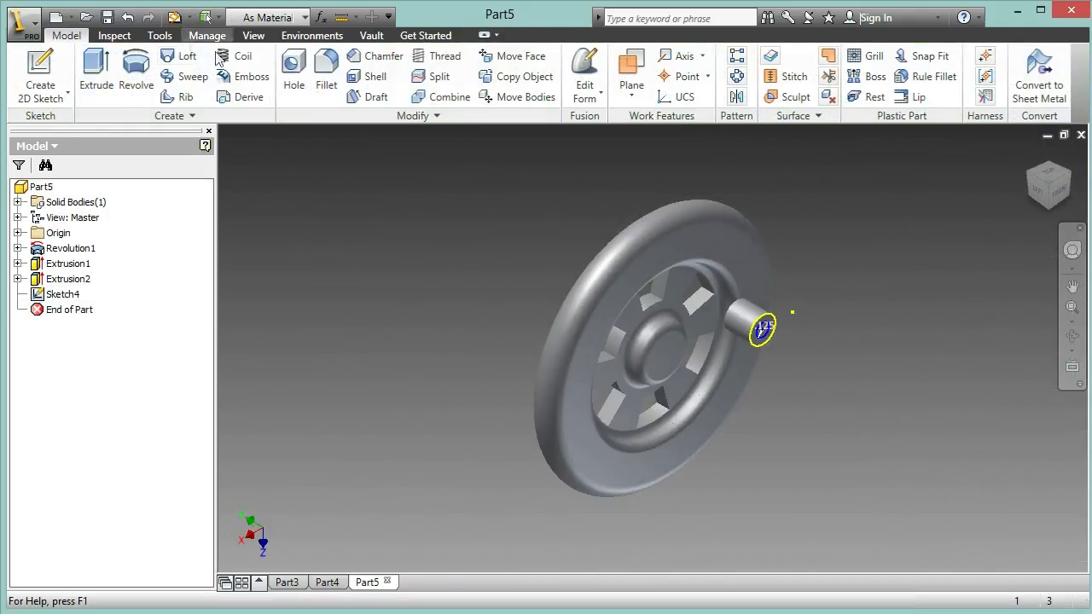
# - Extrude the 0.125 in circle outward from the handle peg's end face by 0.125 in, joined to the body
pyautogui.click(96, 72)
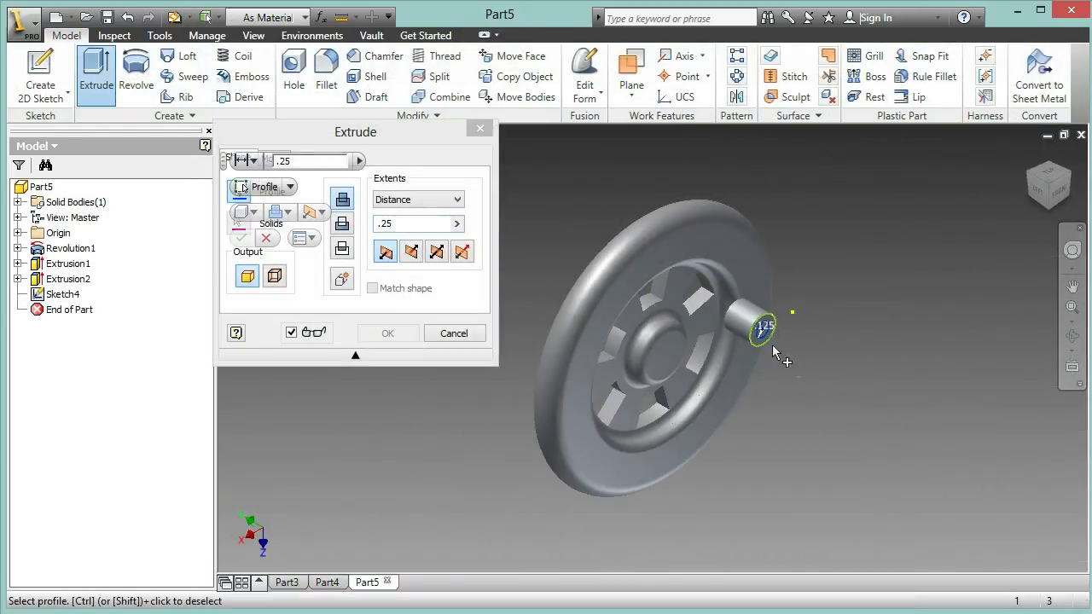
pyautogui.scroll(5, 773, 346)
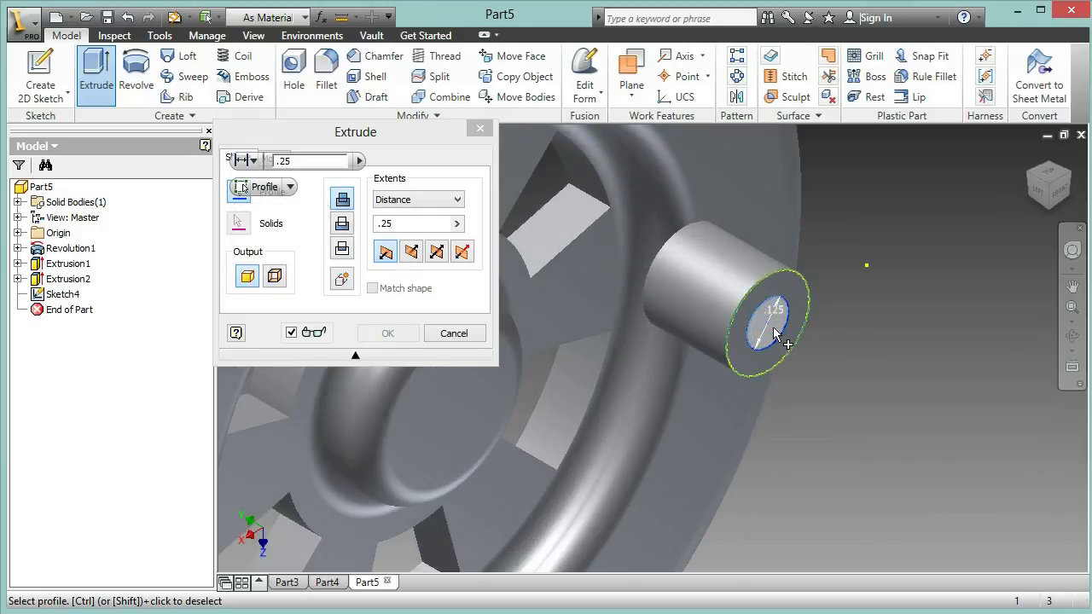
pyautogui.click(775, 335)
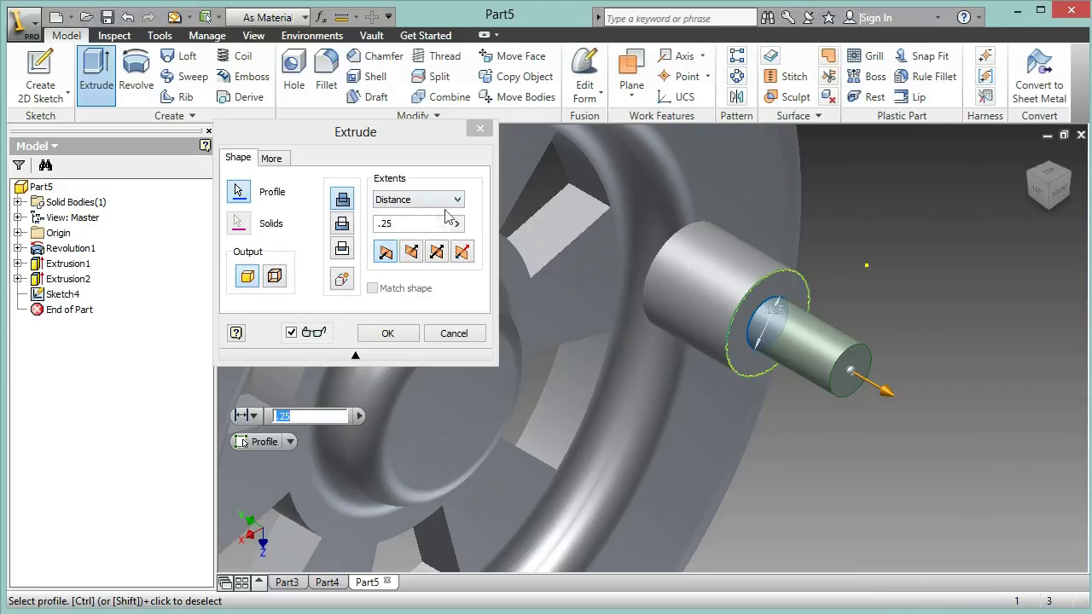
pyautogui.click(416, 145)
pyautogui.moveTo(415, 224); pyautogui.dragTo(284, 213)
pyautogui.write('.125')
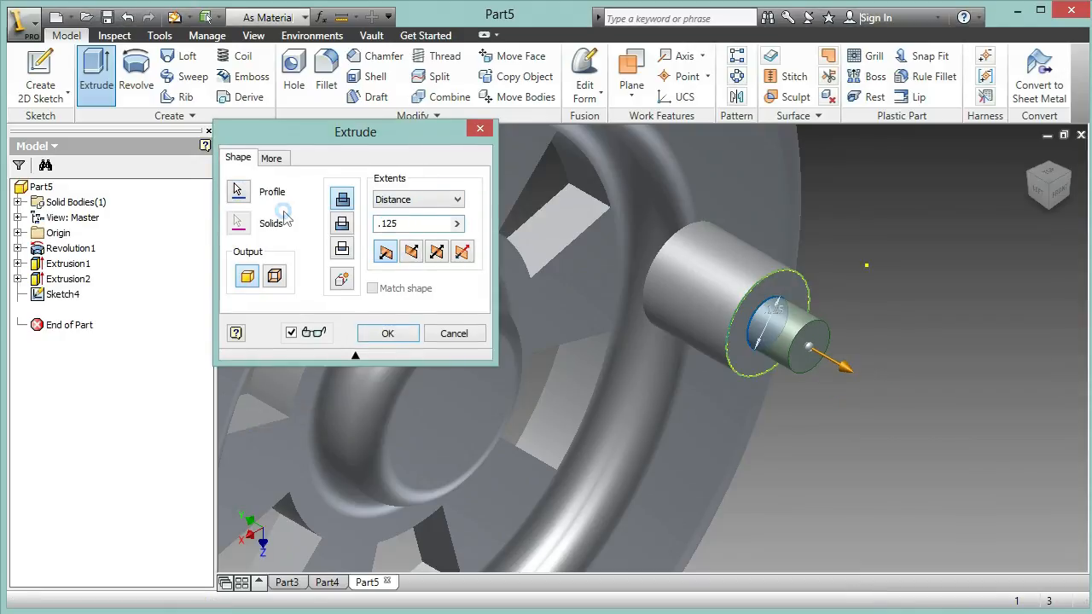
pyautogui.press('Return')
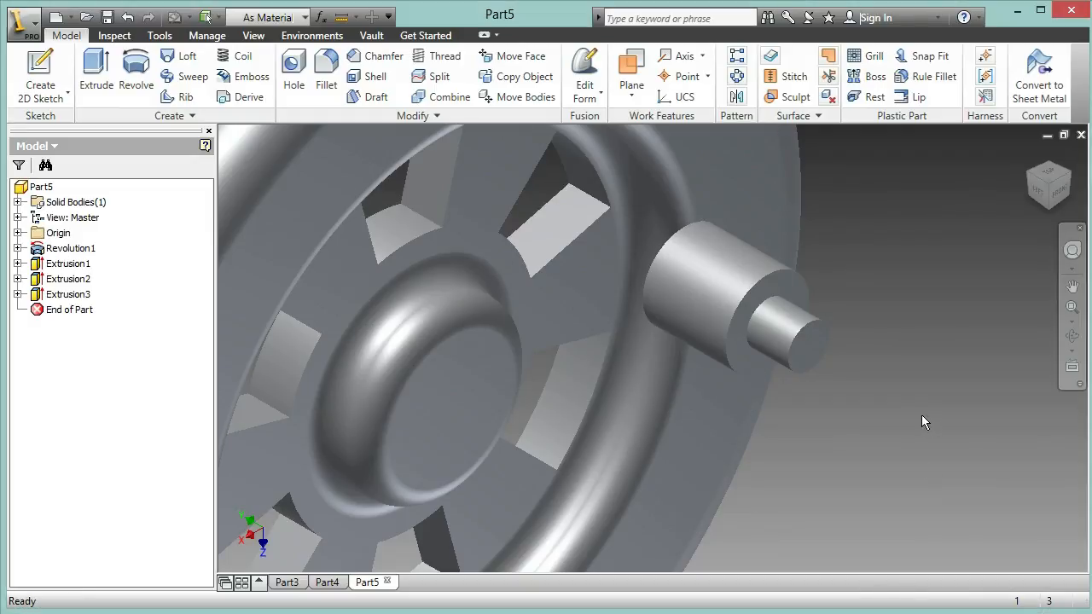
# - Create a sketch on the end face of the handle's small tip to provide its center point, and finish the sketch
pyautogui.click(294, 75)
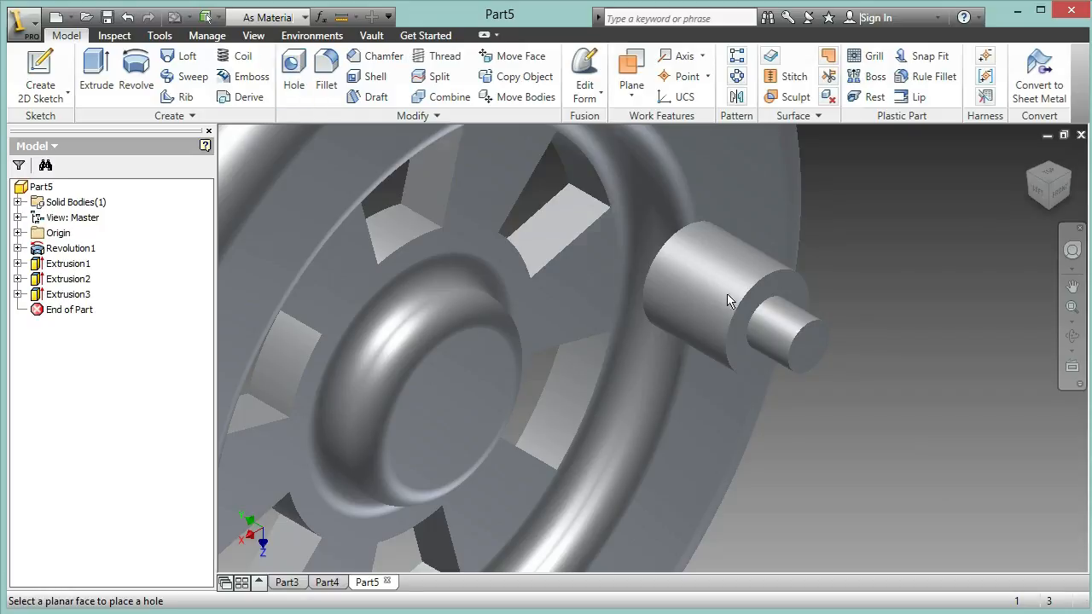
pyautogui.click(40, 73)
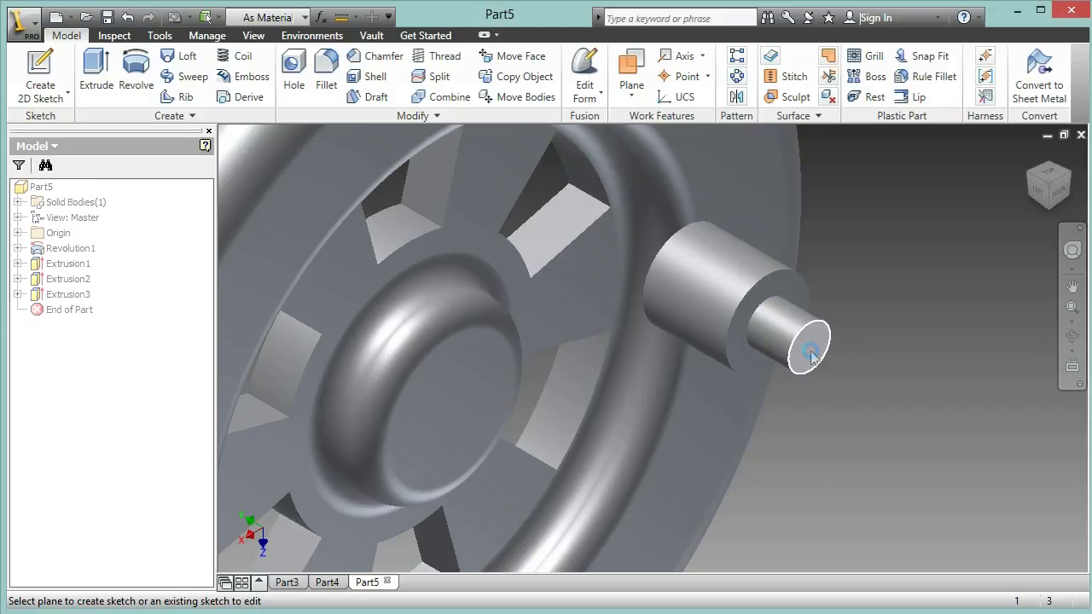
pyautogui.click(810, 350)
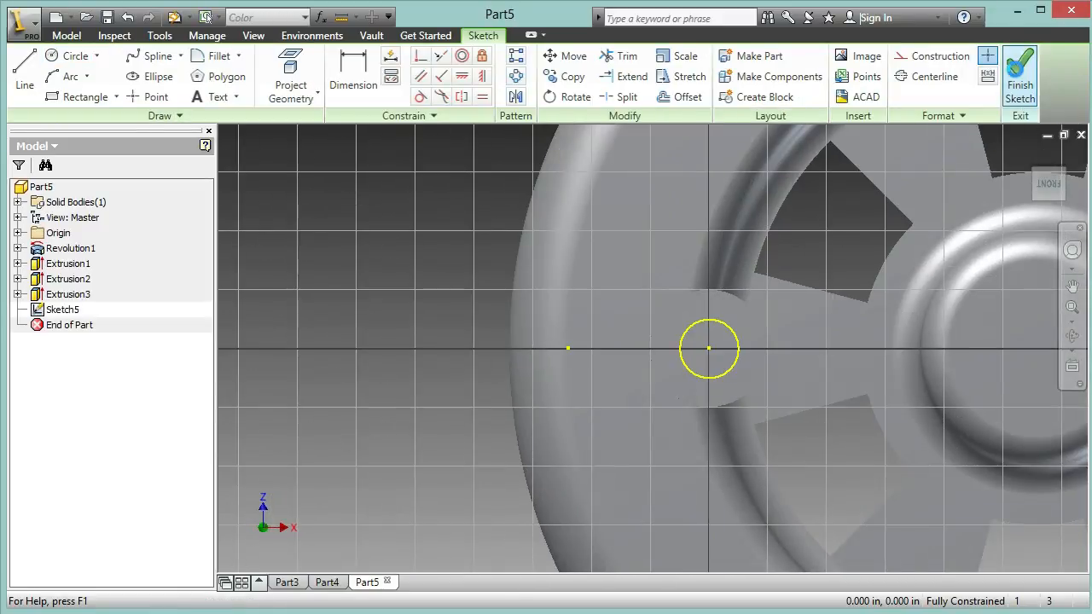
pyautogui.click(1016, 68)
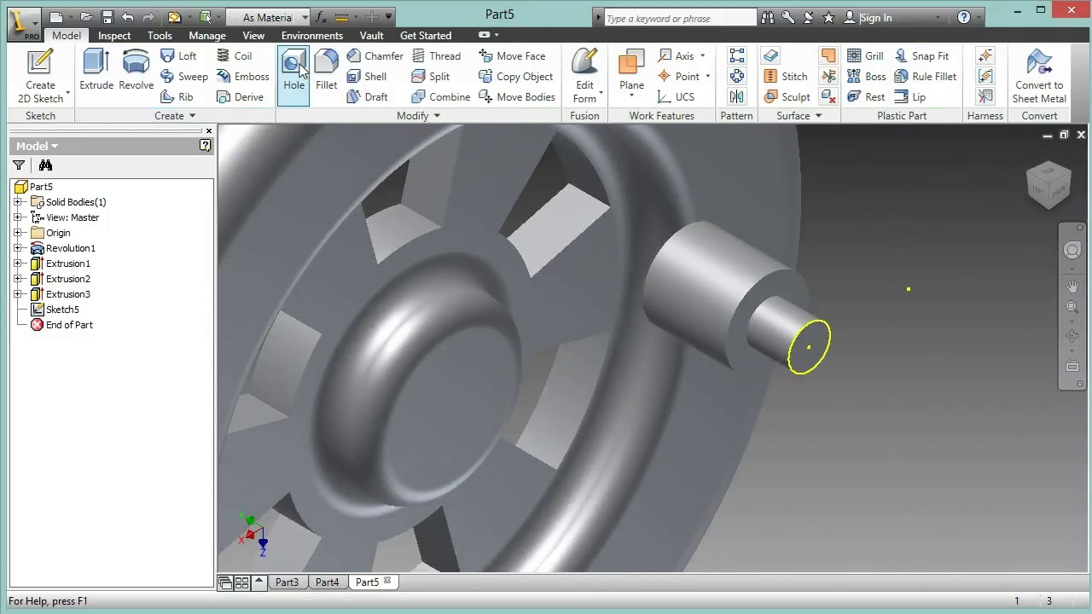
# - Drill a simple flat-bottomed hole at the center of the handle tip, 0.0625 in diameter and 0.25 in deep
pyautogui.click(294, 70)
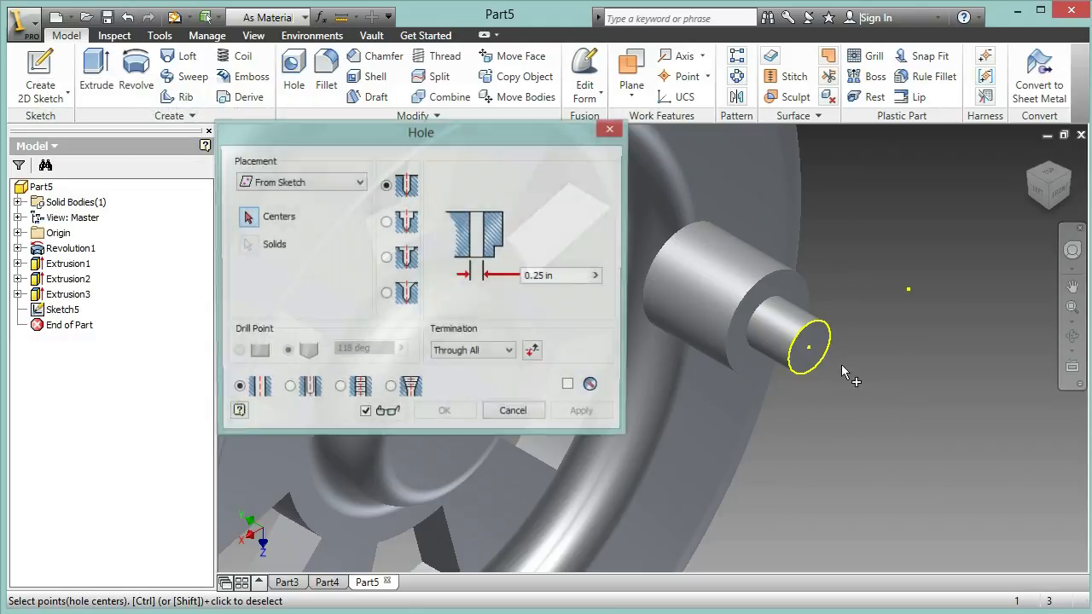
pyautogui.click(810, 350)
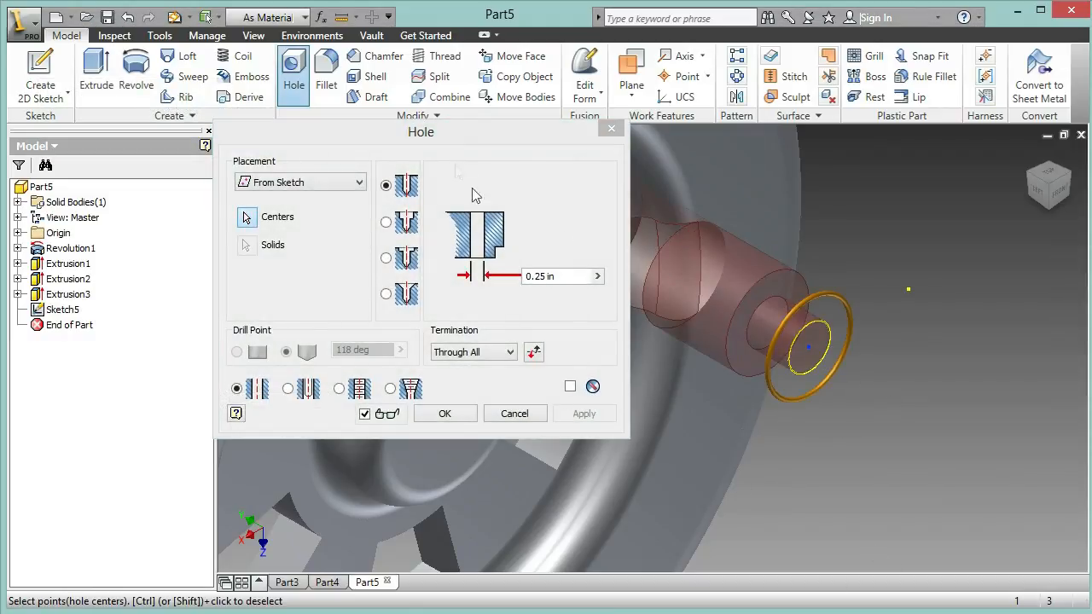
pyautogui.click(504, 352)
pyautogui.click(452, 368)
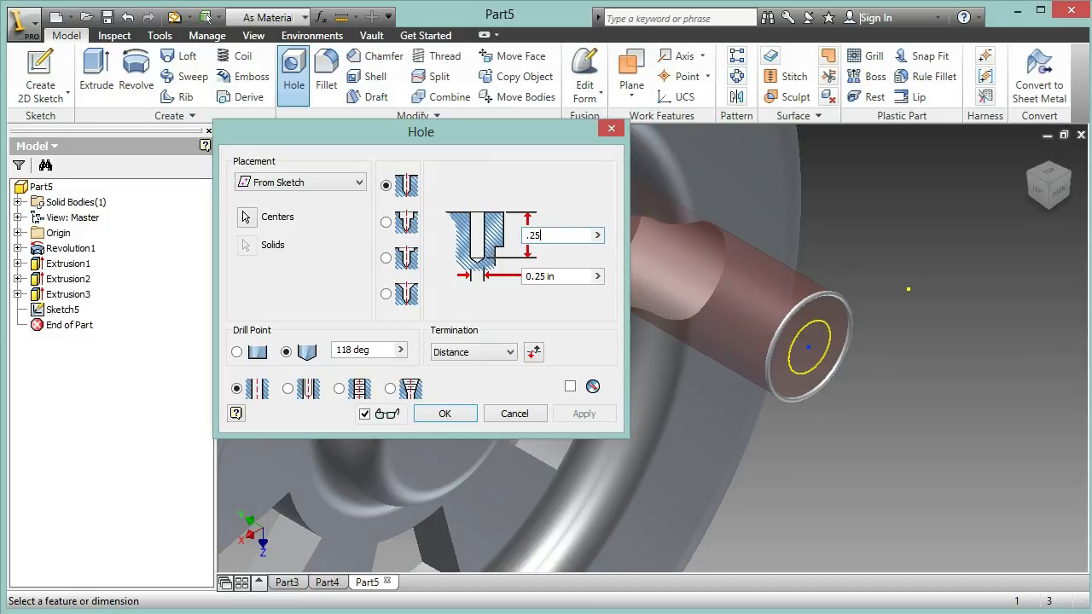
pyautogui.moveTo(564, 280); pyautogui.dragTo(227, 244)
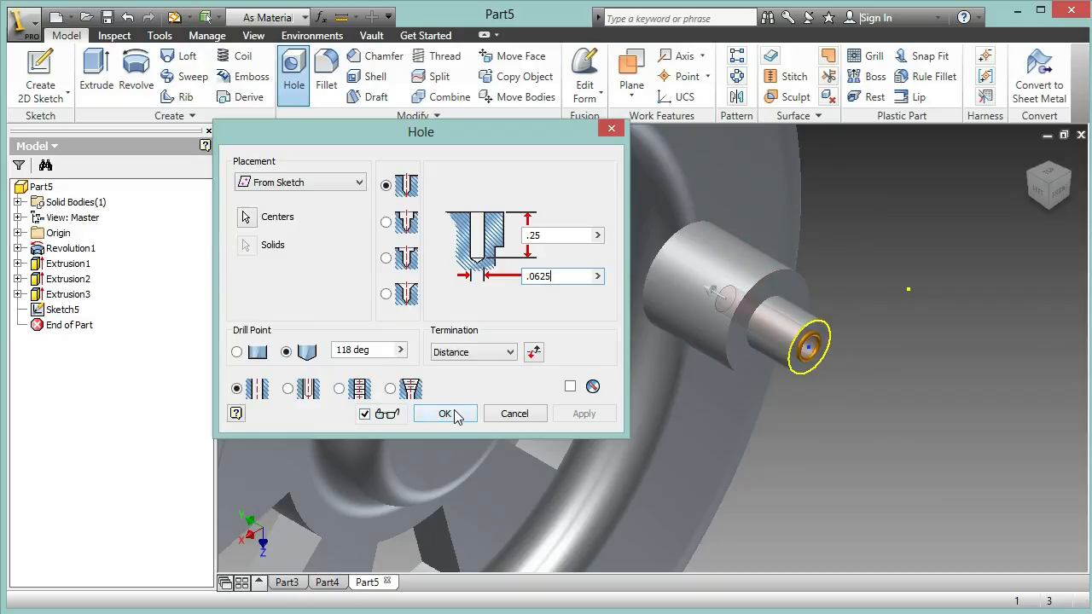
pyautogui.click(237, 352)
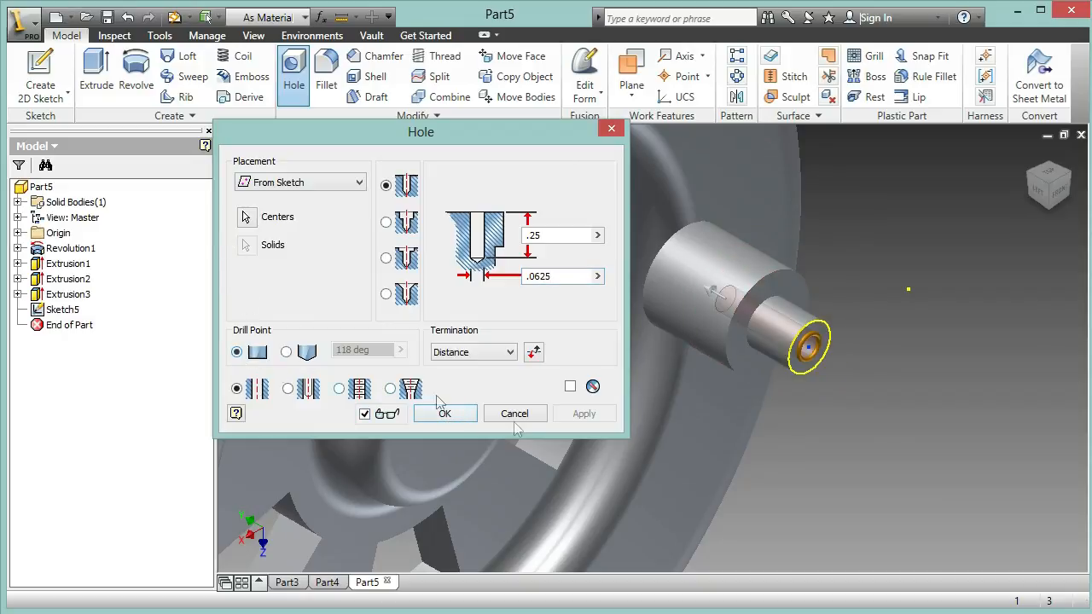
pyautogui.click(445, 414)
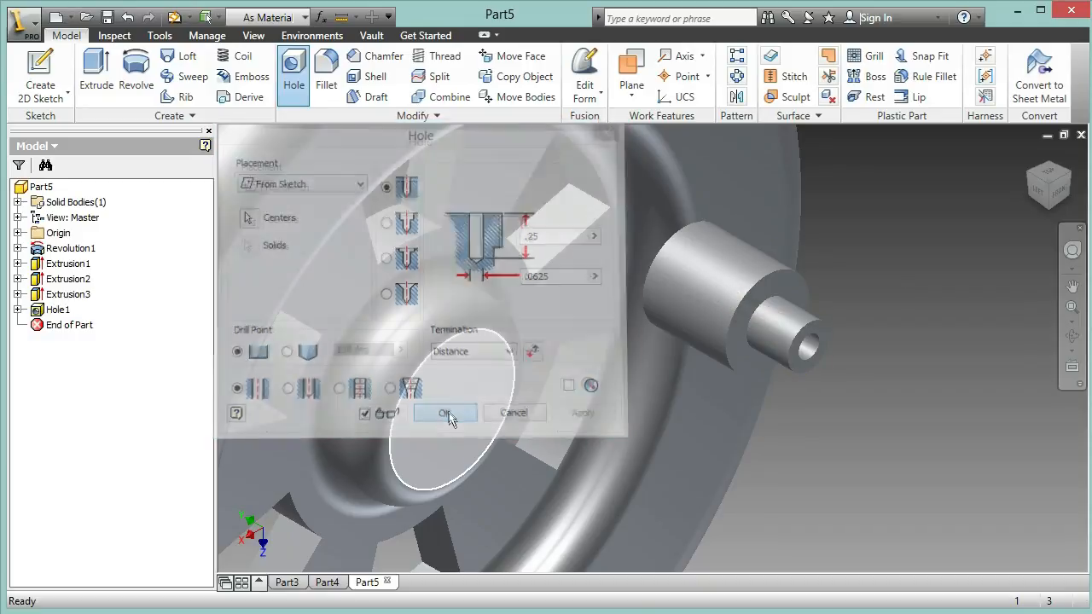
# - Create a sketch on the hub's flat front face and drill a 0.28 in diameter through-all hole at its center point
pyautogui.click(40, 70)
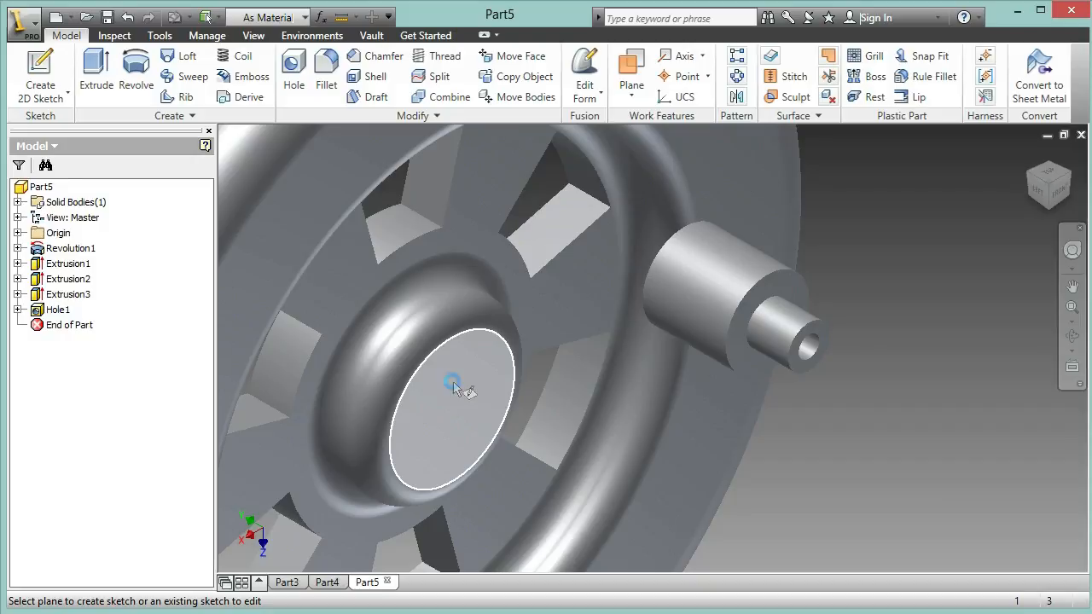
pyautogui.click(453, 384)
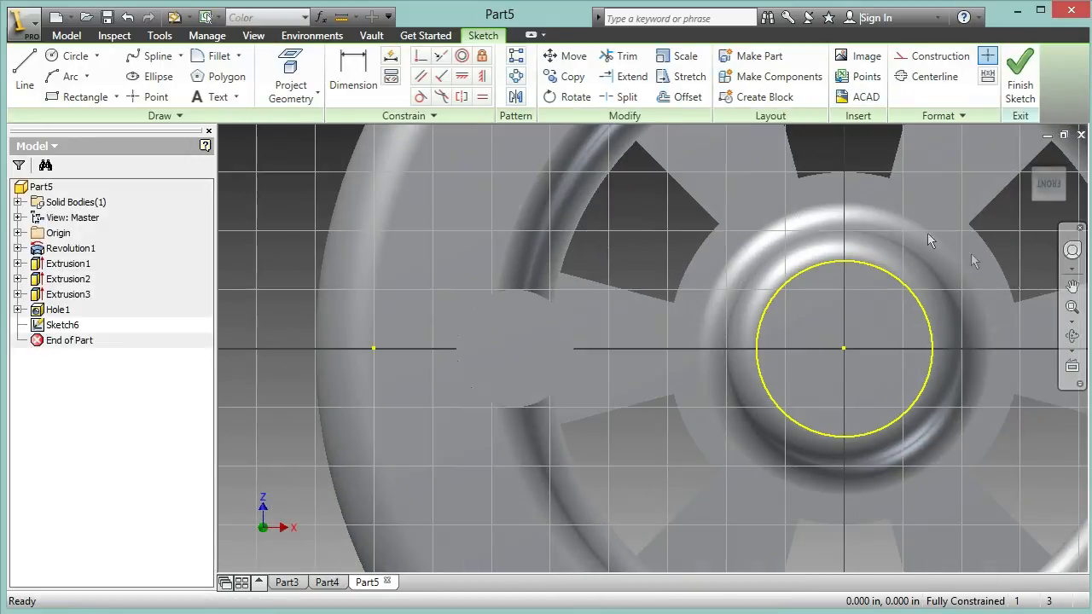
pyautogui.click(1021, 81)
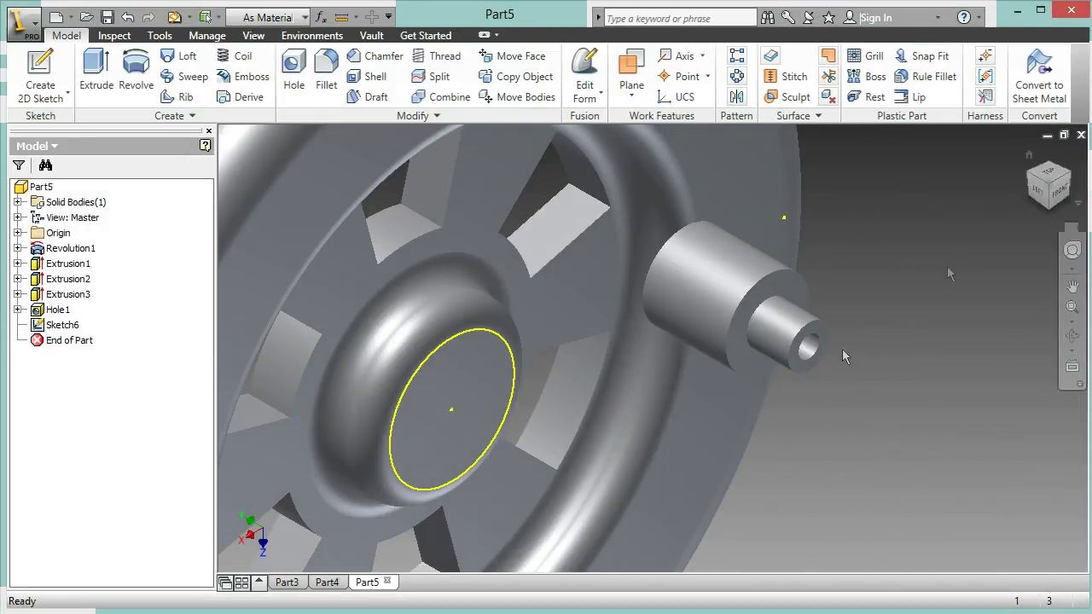
pyautogui.click(293, 75)
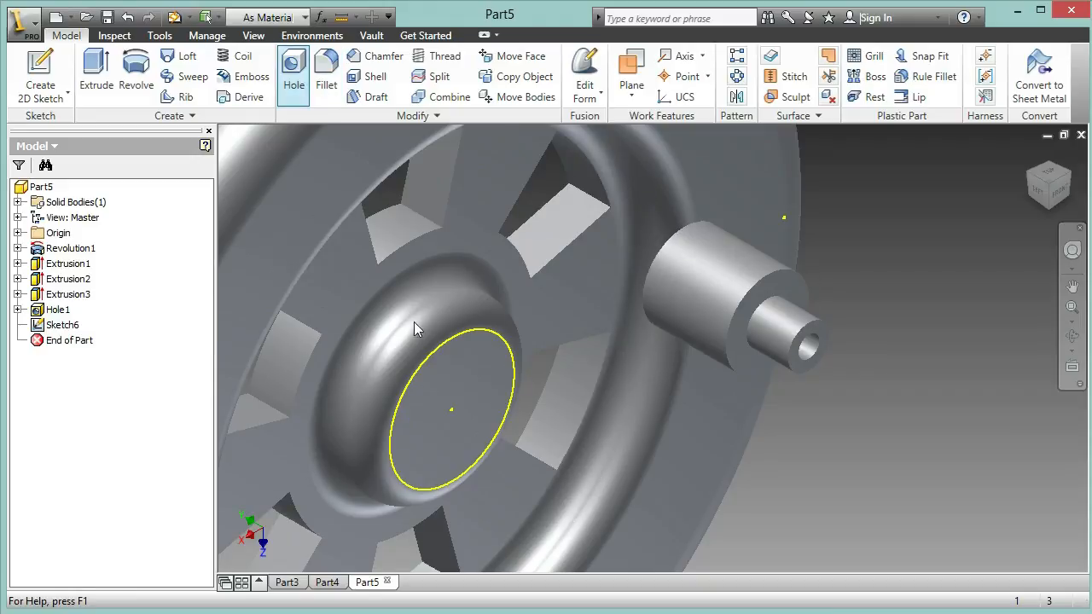
pyautogui.moveTo(531, 141); pyautogui.dragTo(912, 151)
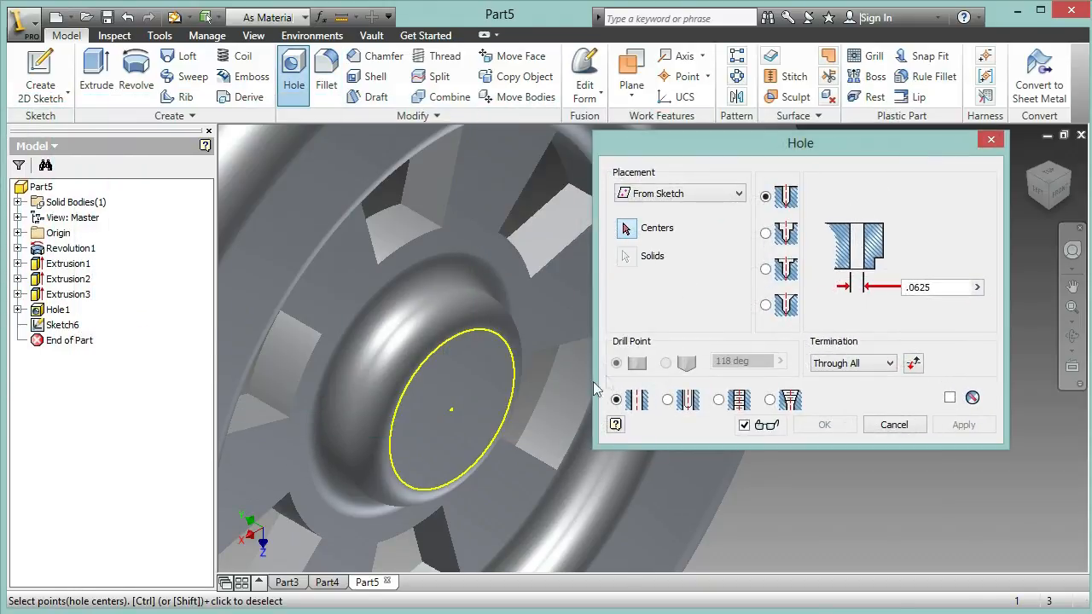
pyautogui.click(453, 411)
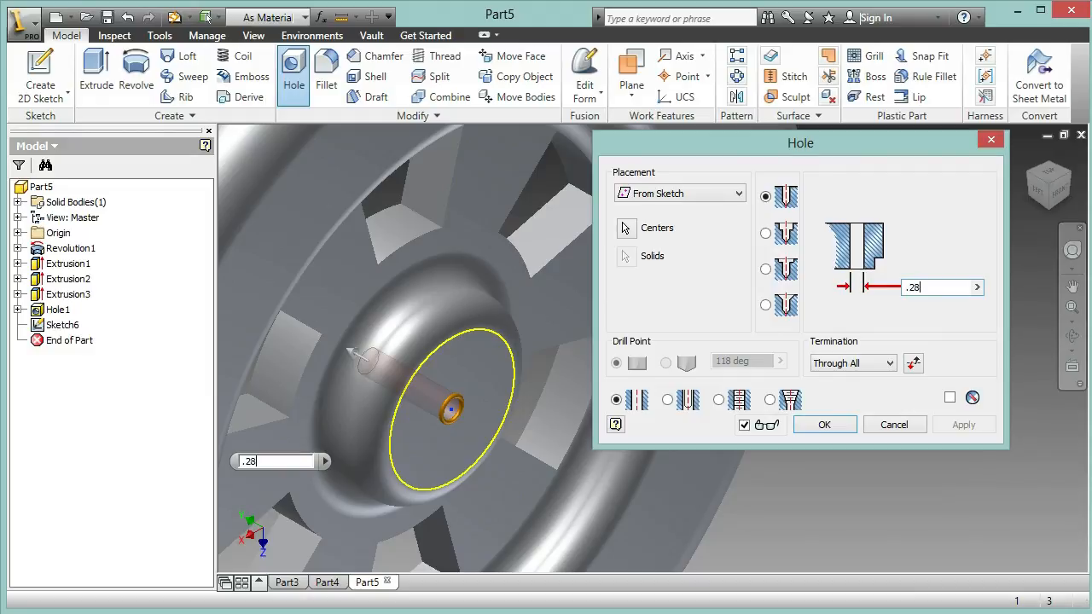
pyautogui.press('Return')
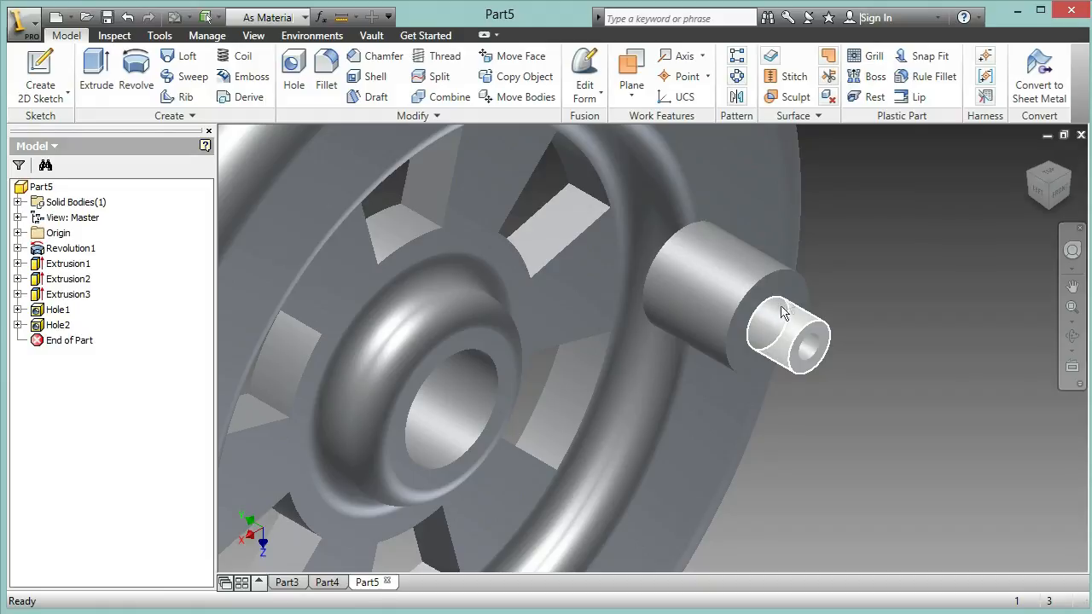
# - Fillet the front edge of the hub's center hole with a 0.125 in radius
pyautogui.click(1030, 157)
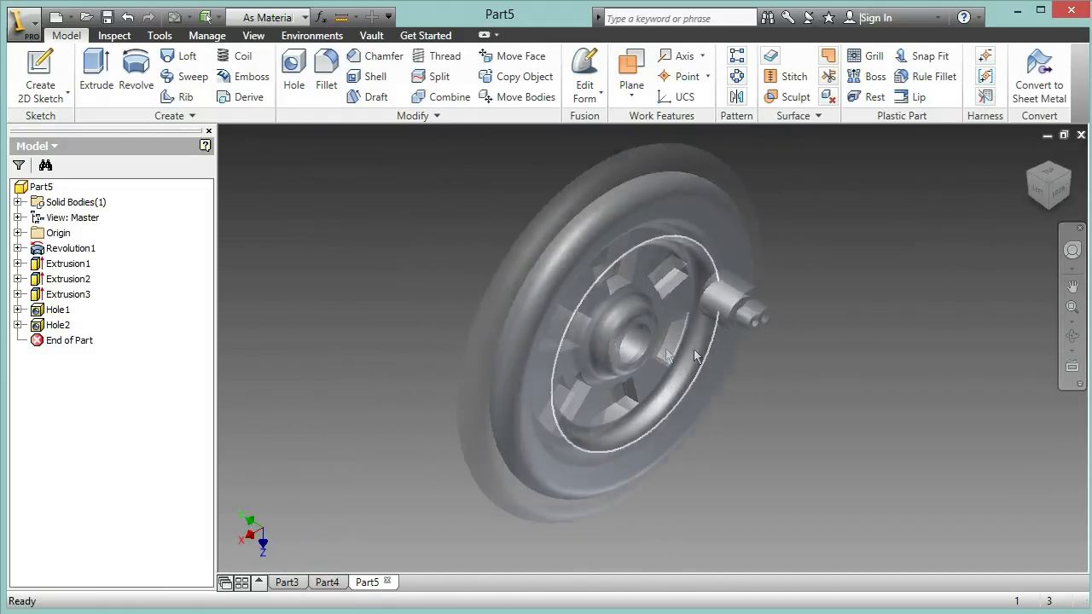
pyautogui.scroll(3, 683, 359)
pyautogui.click(329, 67)
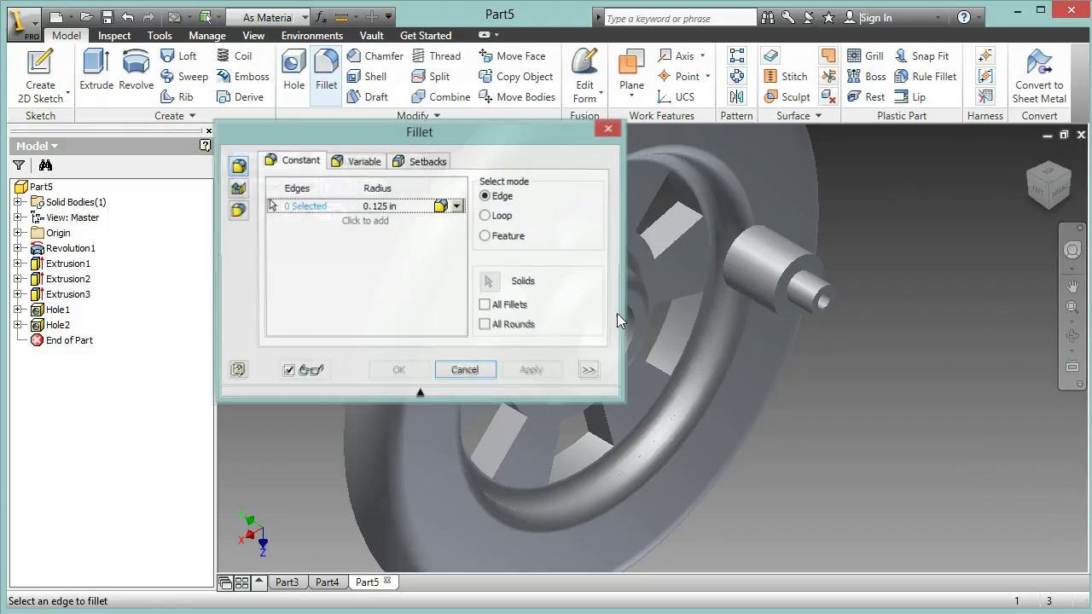
pyautogui.moveTo(503, 137); pyautogui.dragTo(399, 140)
pyautogui.scroll(5, 628, 299)
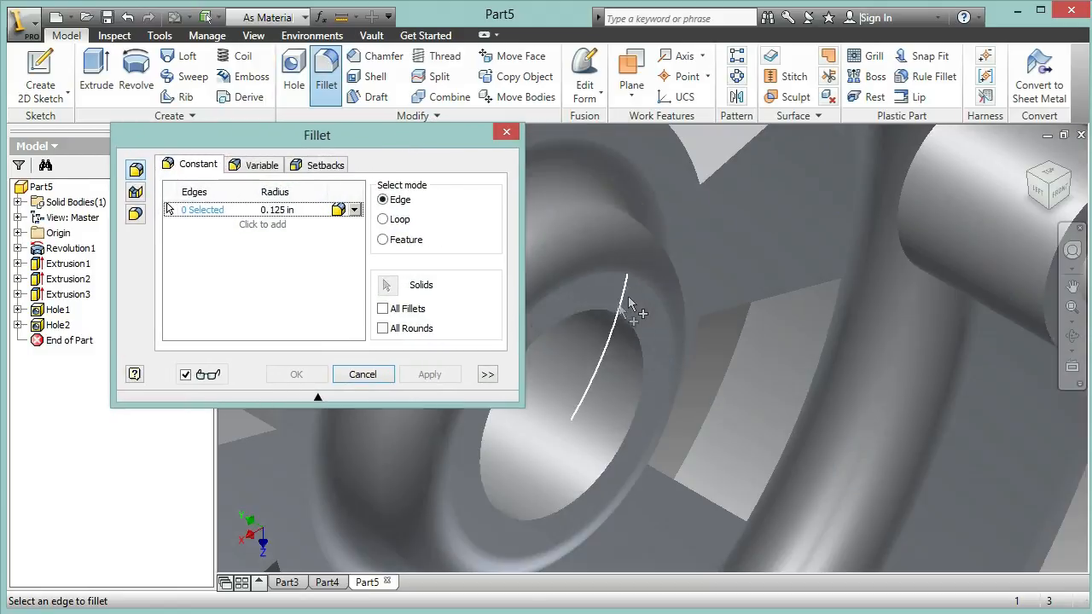
pyautogui.click(620, 322)
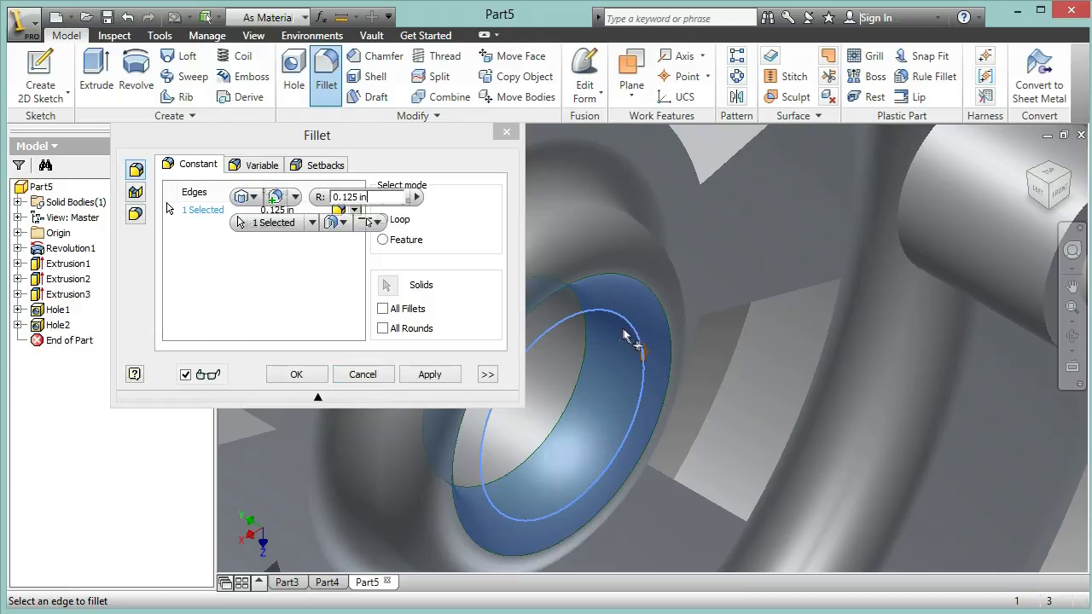
pyautogui.click(448, 376)
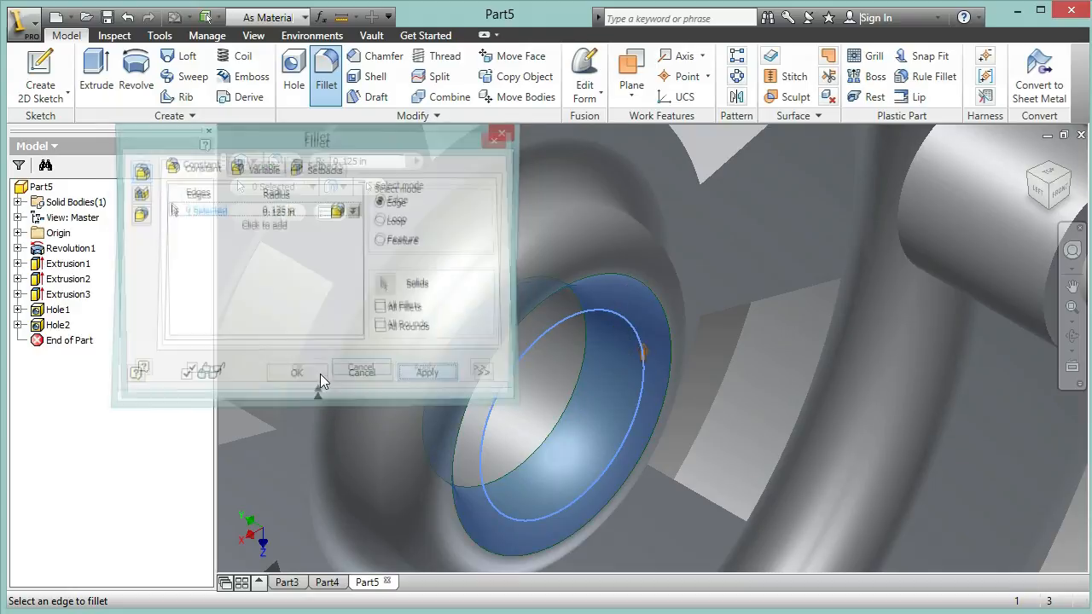
pyautogui.click(362, 375)
pyautogui.scroll(-2, 896, 248)
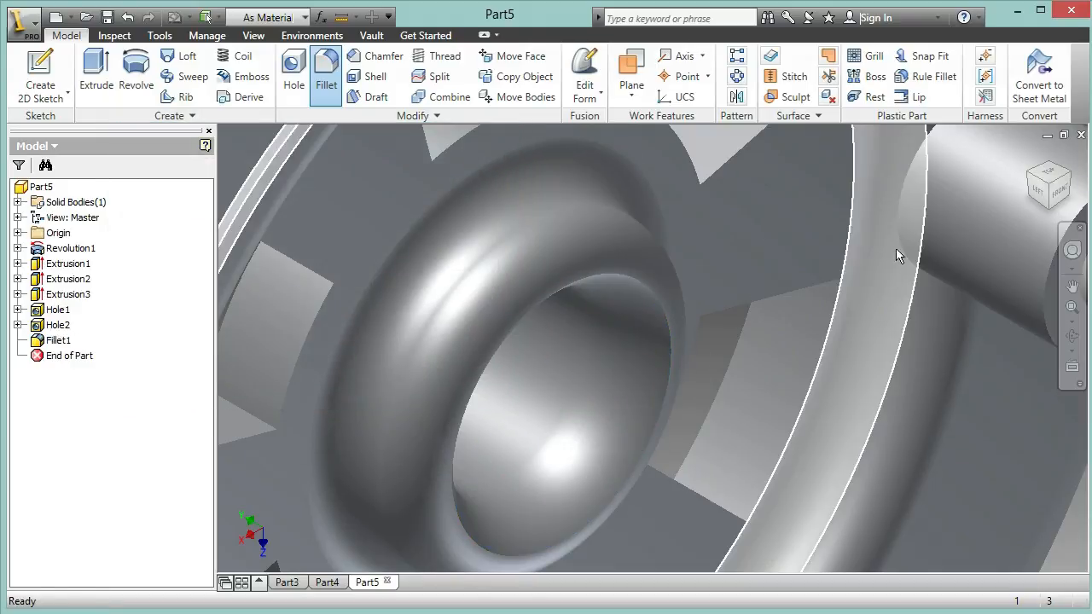
pyautogui.click(1030, 157)
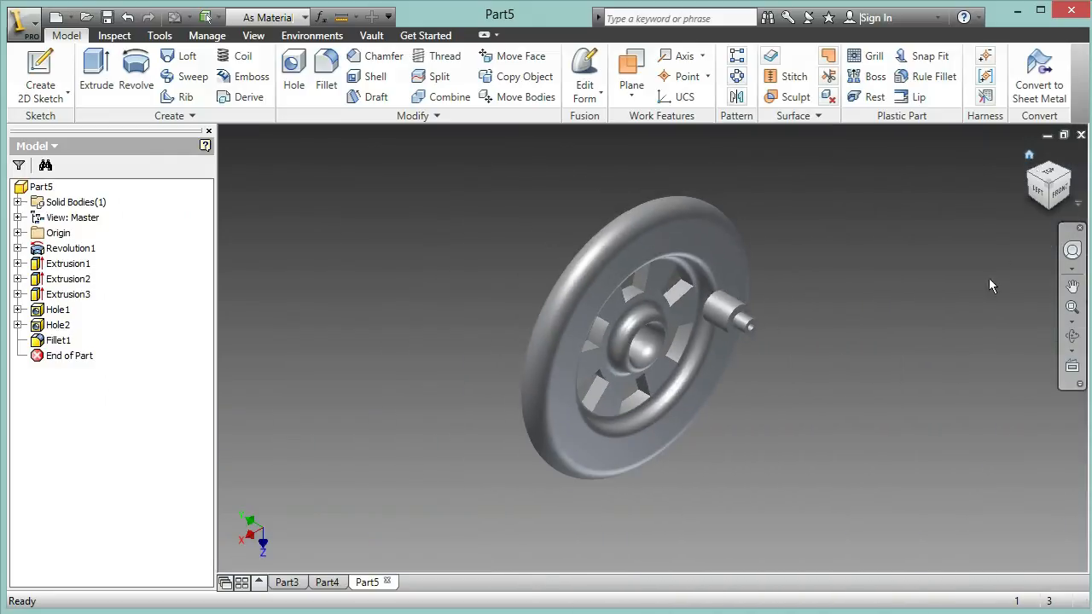